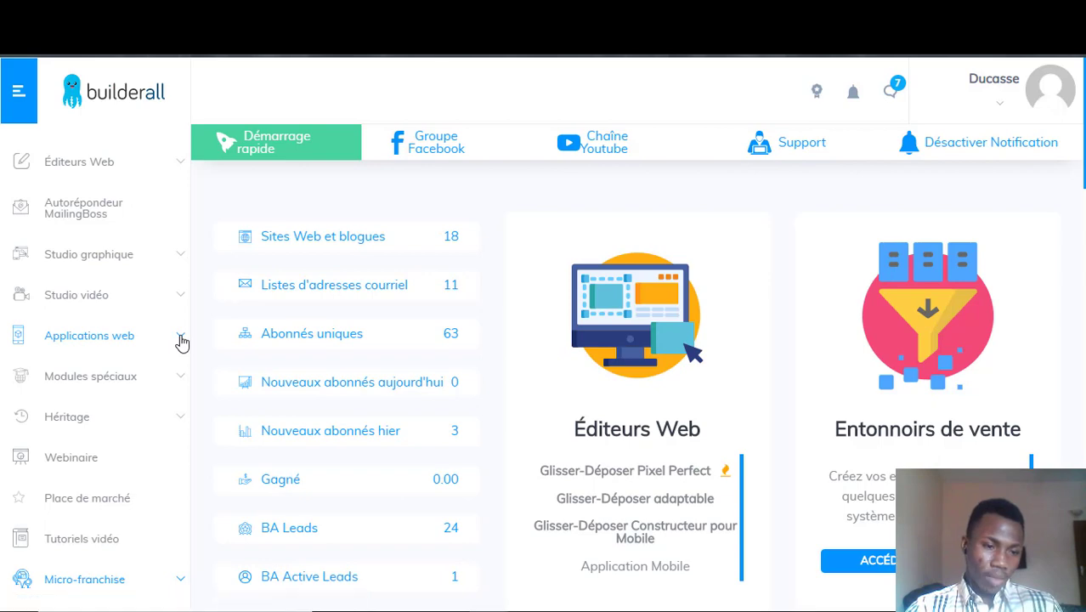
# Open the Facebook ChatBot web application and go to its growth tools (Outils de croissance)
pyautogui.click(181, 340)
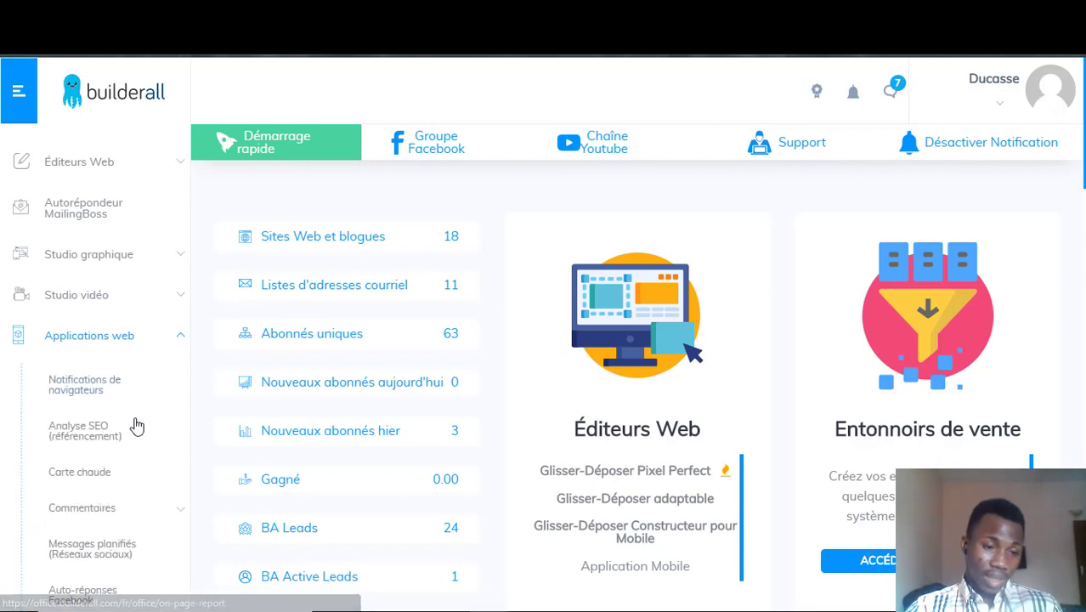
pyautogui.scroll(-1, 136, 426)
pyautogui.scroll(-3, 136, 426)
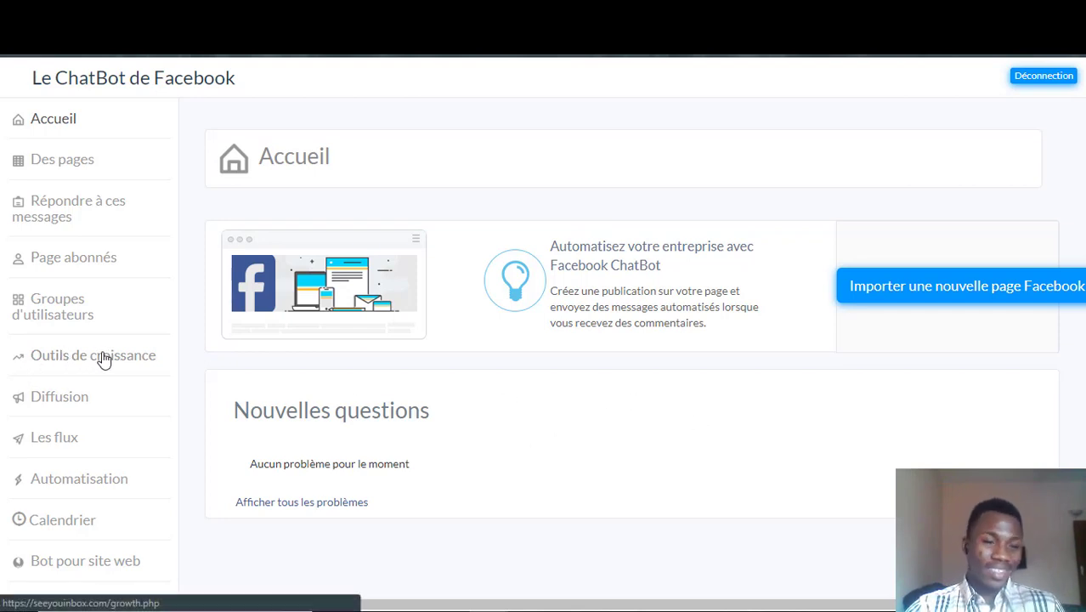
pyautogui.click(101, 359)
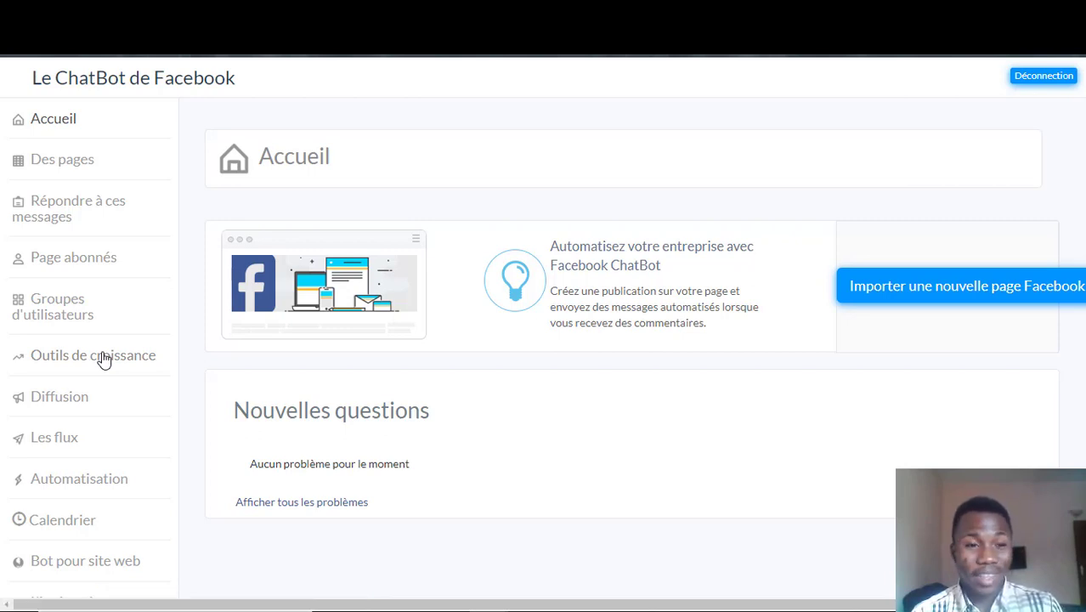
pyautogui.click(103, 361)
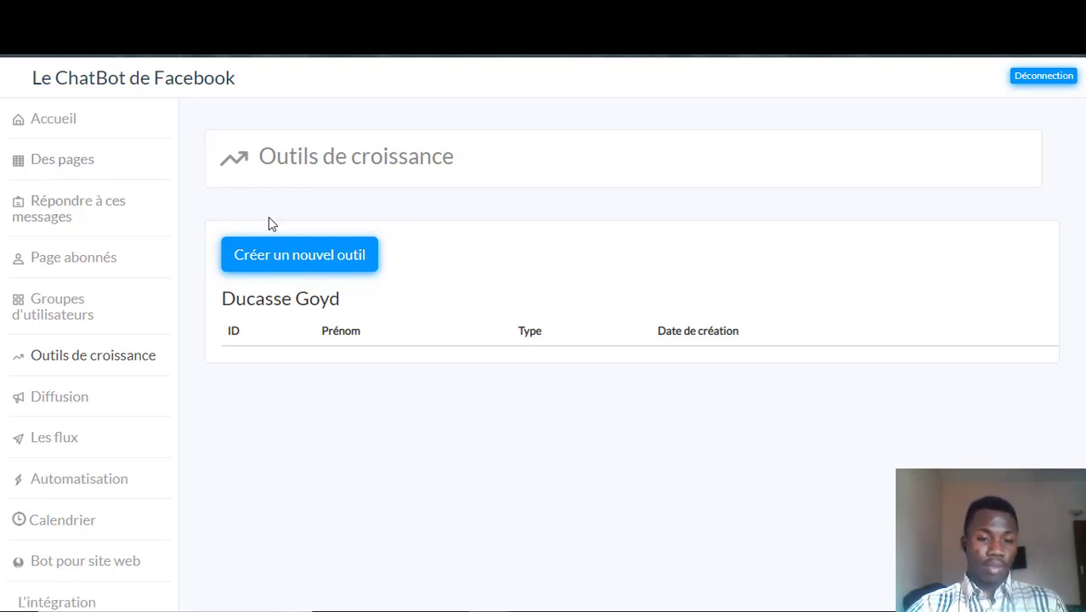
# Create a new growth tool named "Test" of type "Page d'atterrissage" for the preselected Facebook page
pyautogui.click(299, 256)
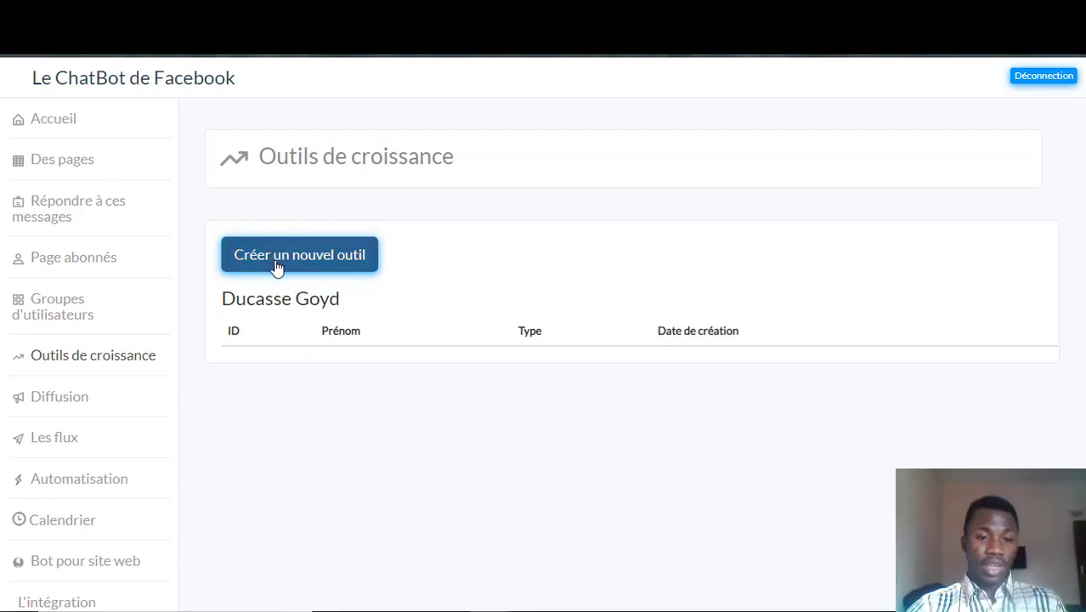
pyautogui.click(276, 266)
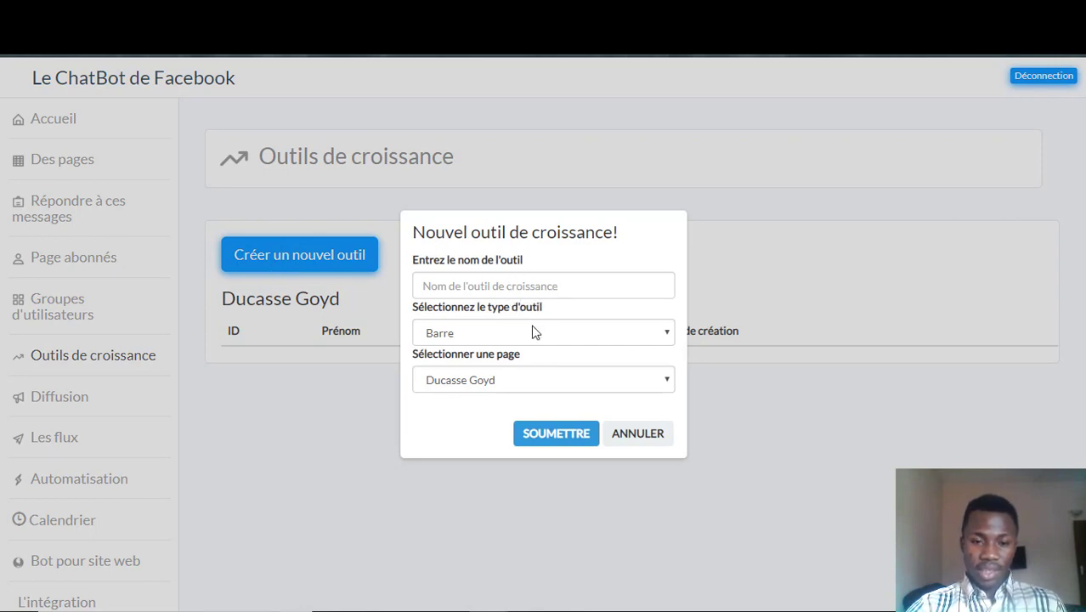
pyautogui.click(534, 331)
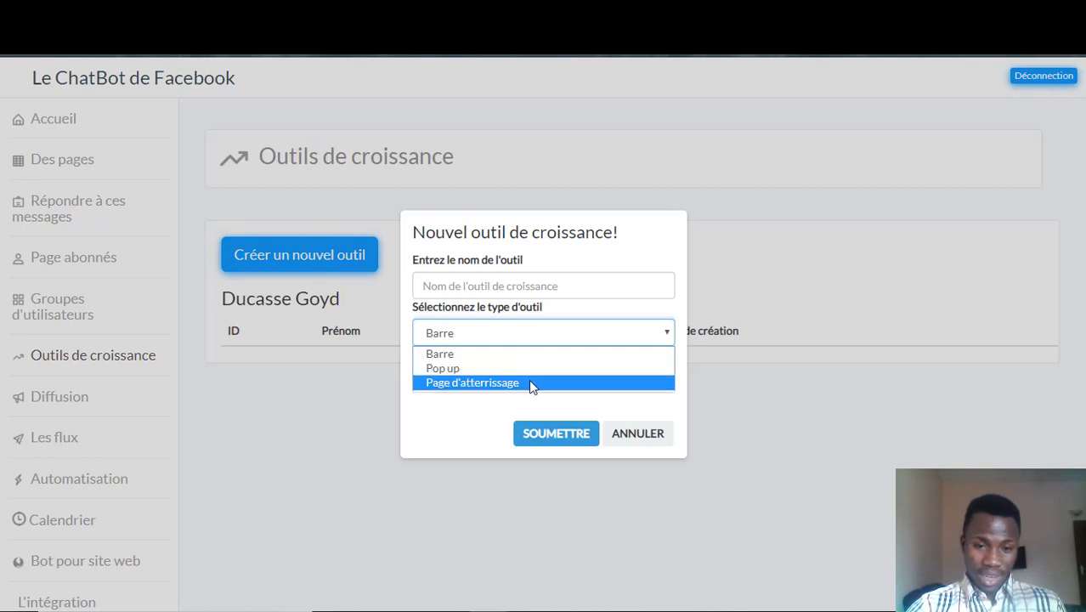
pyautogui.click(530, 383)
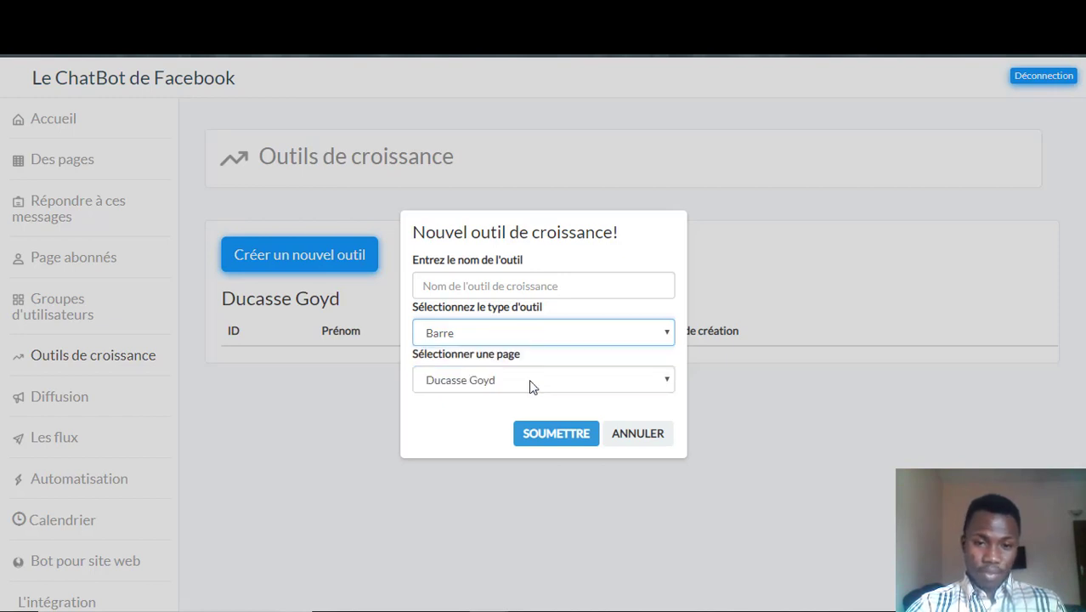
pyautogui.click(458, 284)
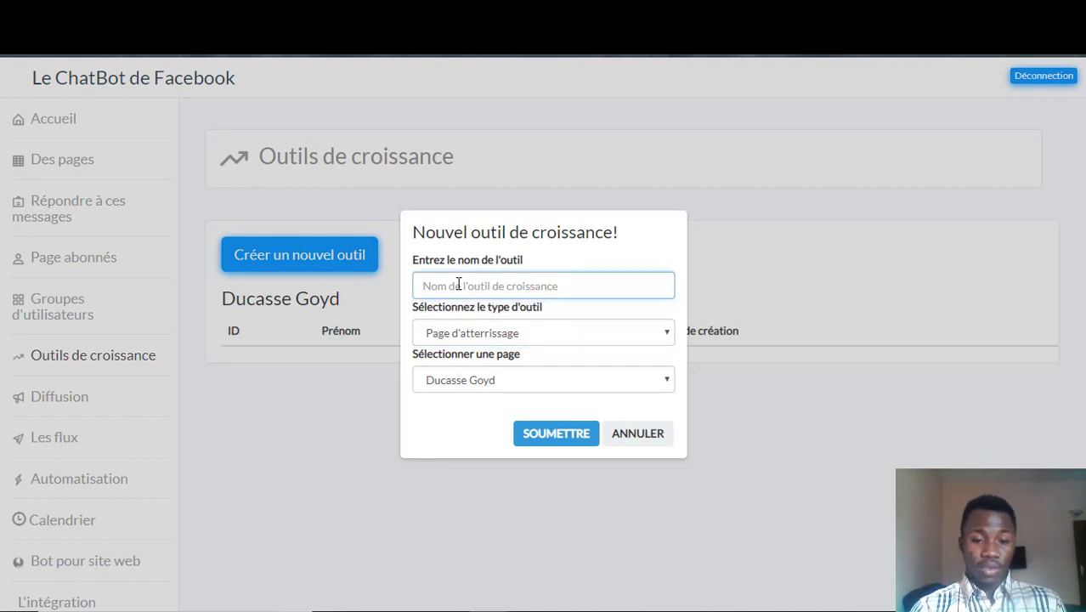
pyautogui.write('Test')
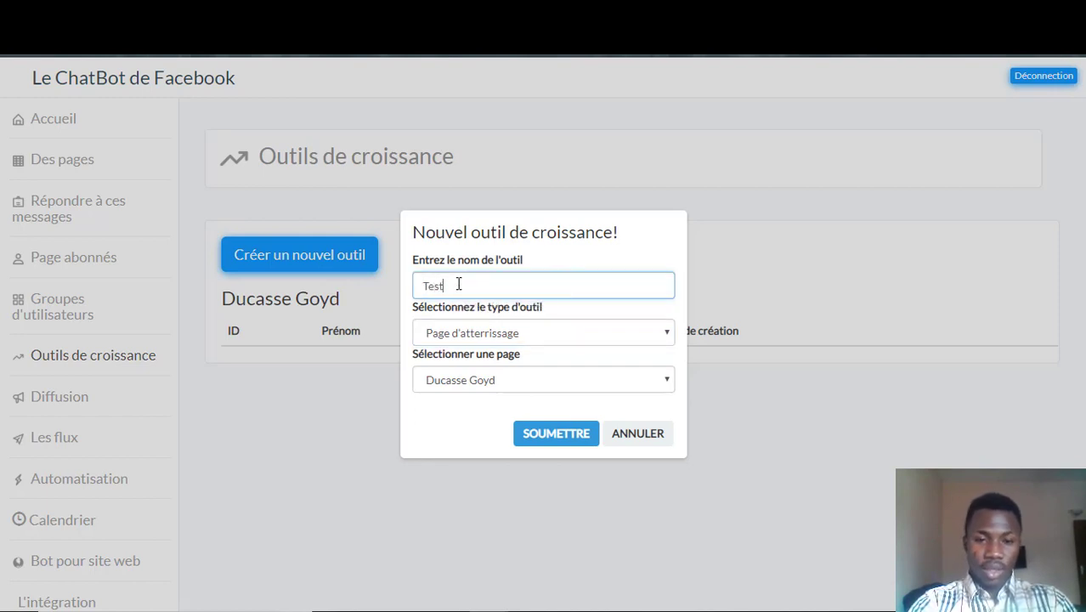
pyautogui.click(565, 443)
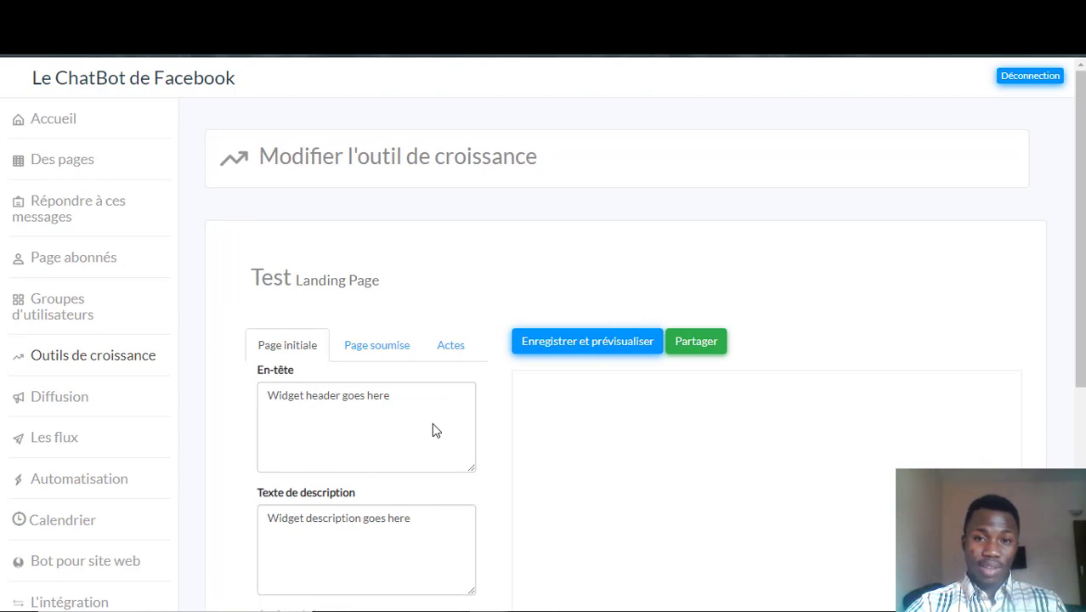
# Replace the initial page's header text with "Recevez directement ma formation offerte pour développer votre Business sur Internet"
pyautogui.scroll(-3, 432, 423)
pyautogui.scroll(3, 431, 423)
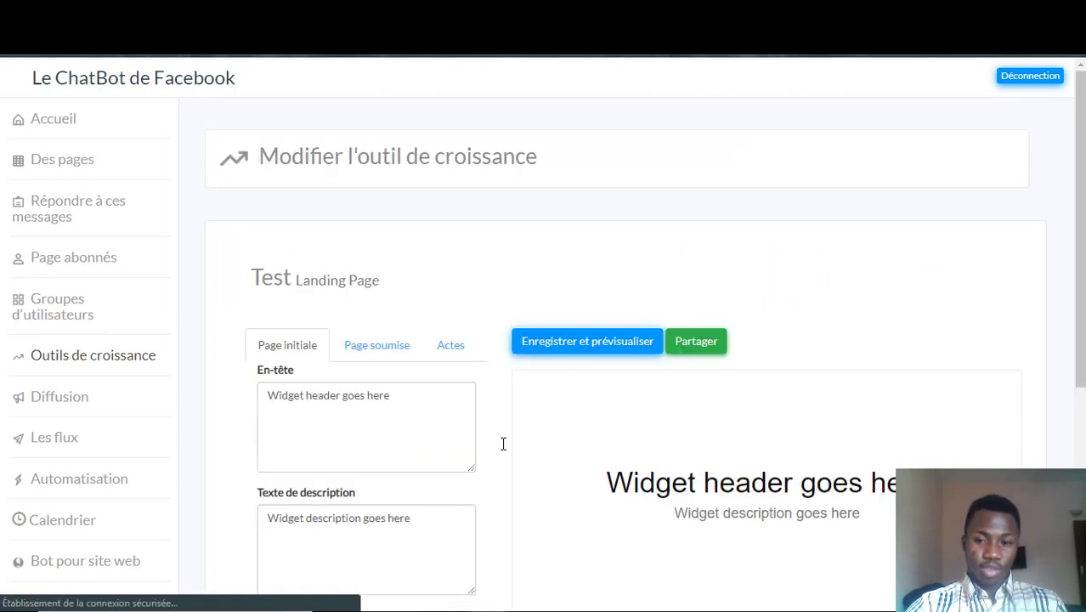
pyautogui.click(332, 402)
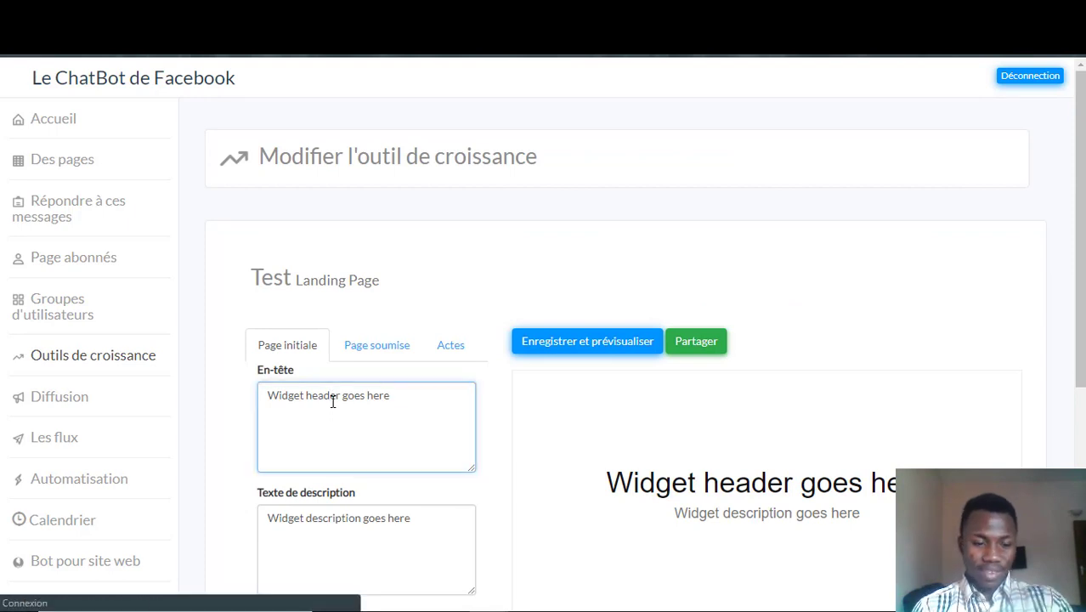
pyautogui.hotkey('ctrl', 'a')
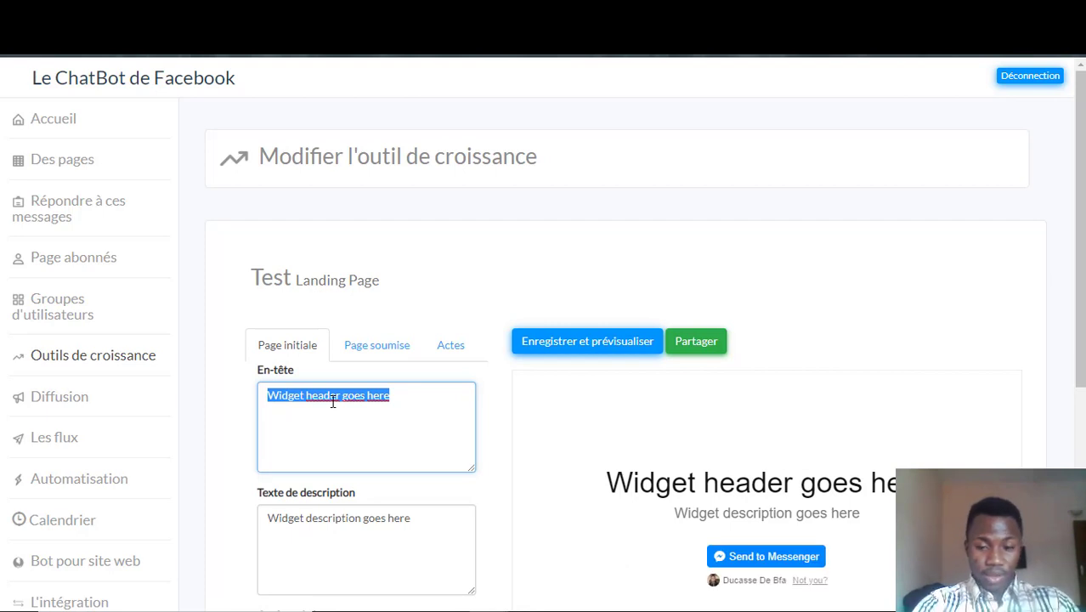
pyautogui.write('Recece')
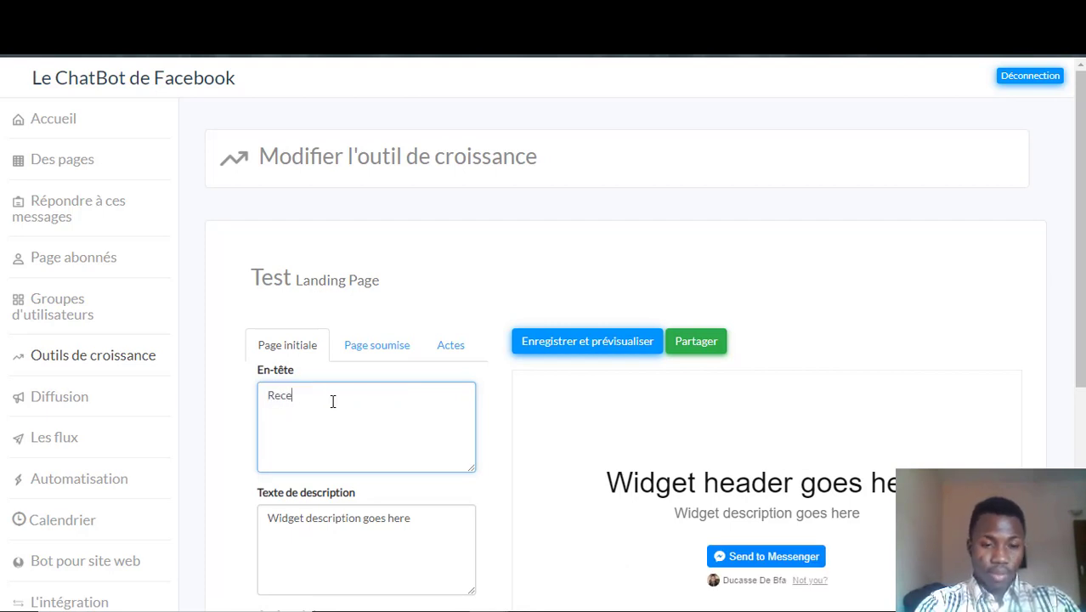
pyautogui.press('BackSpace')
pyautogui.write('vez ')
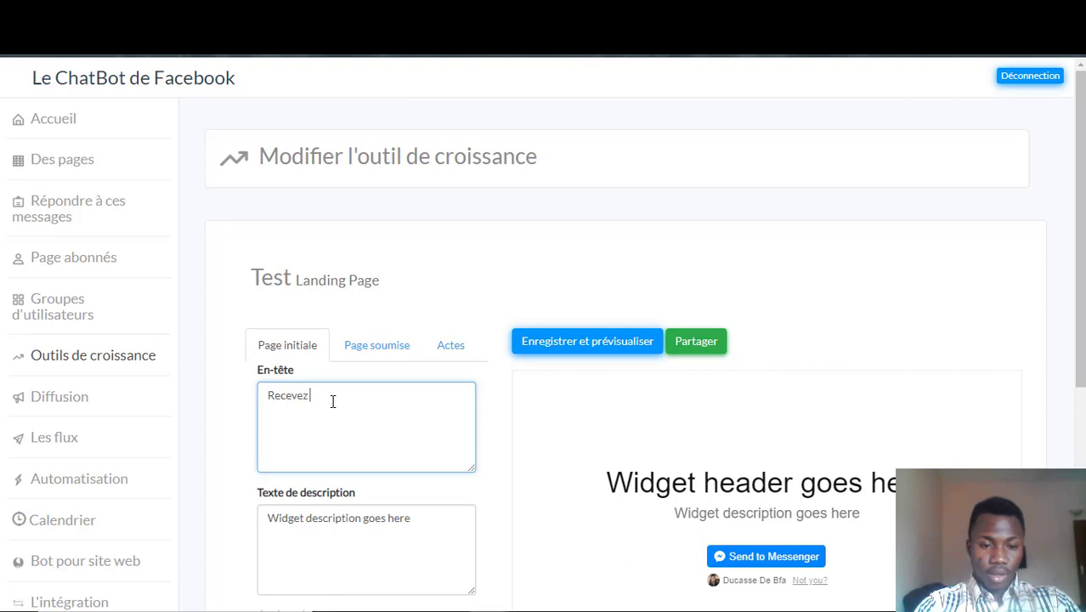
pyautogui.write('direc')
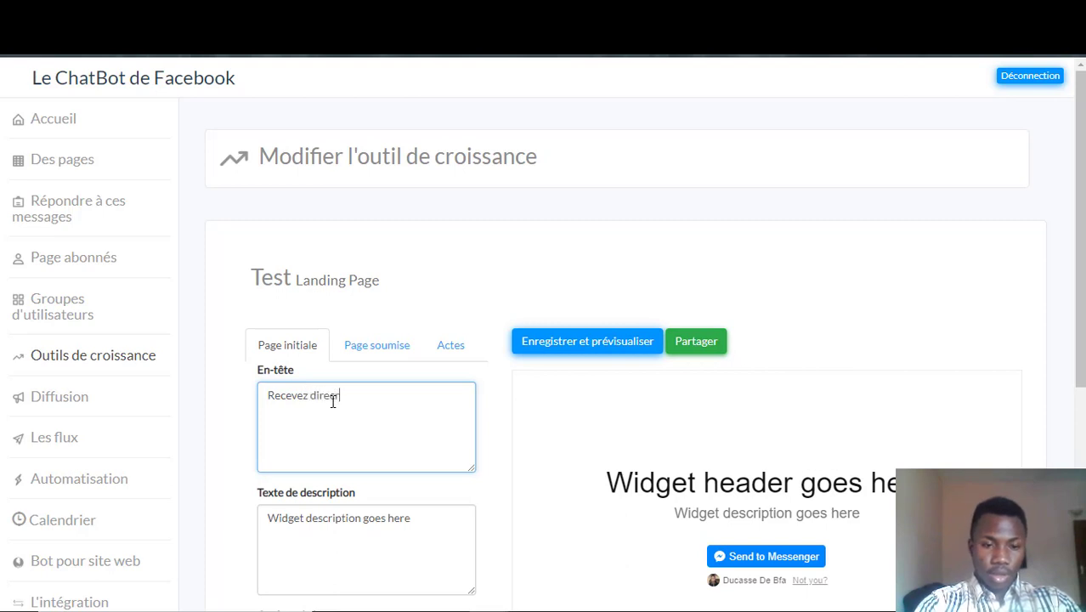
pyautogui.write('temen')
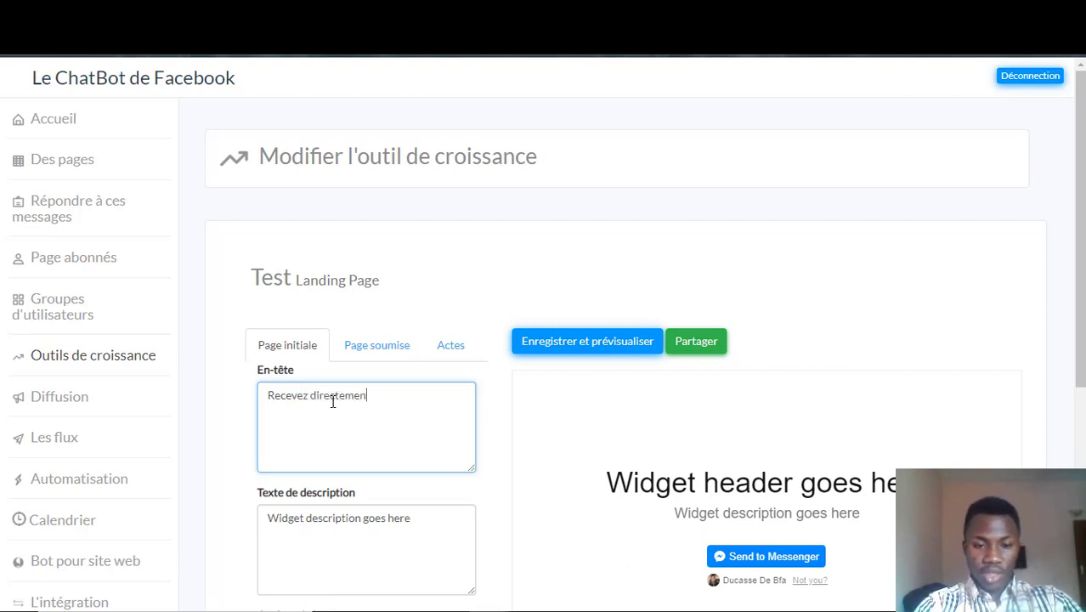
pyautogui.write('t mon ')
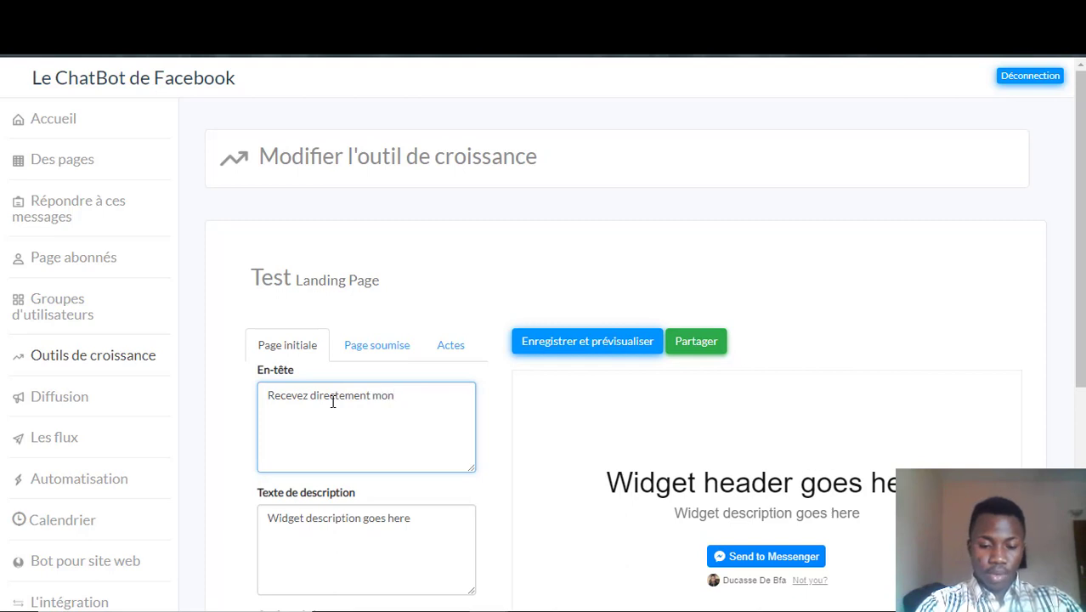
pyautogui.write('livr')
pyautogui.press('BackSpace')
pyautogui.press('BackSpace')
pyautogui.press('BackSpace')
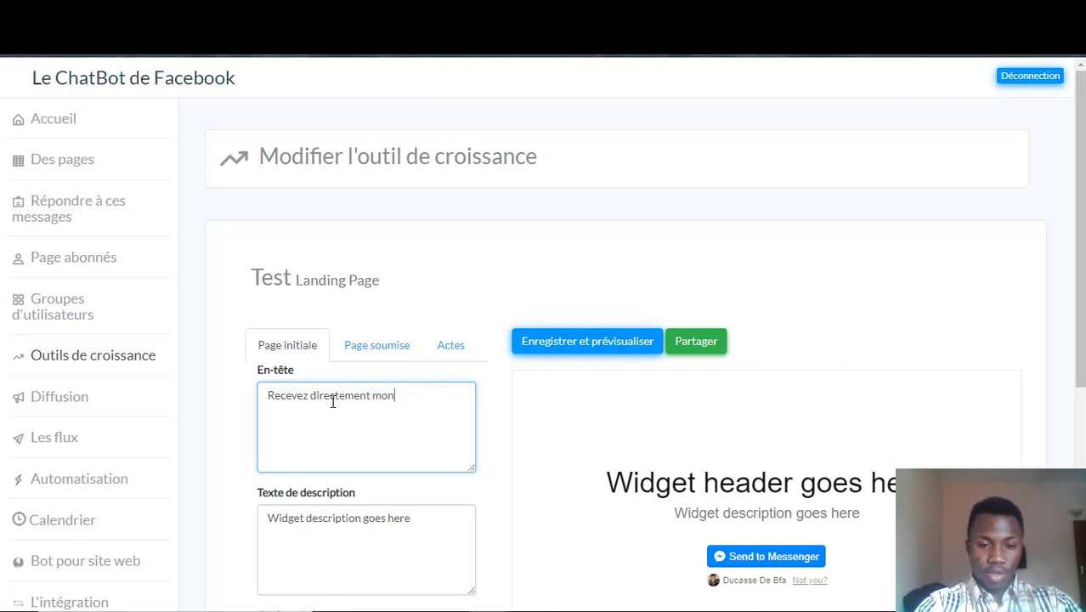
pyautogui.press('BackSpace')
pyautogui.press('BackSpace')
pyautogui.write('a formation ')
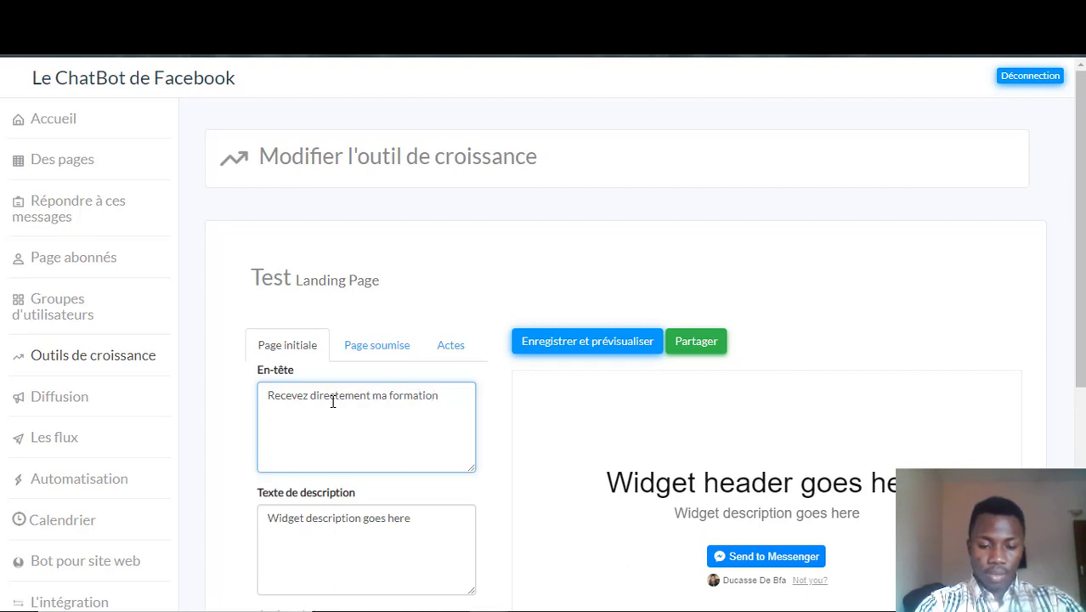
pyautogui.write('offerte ')
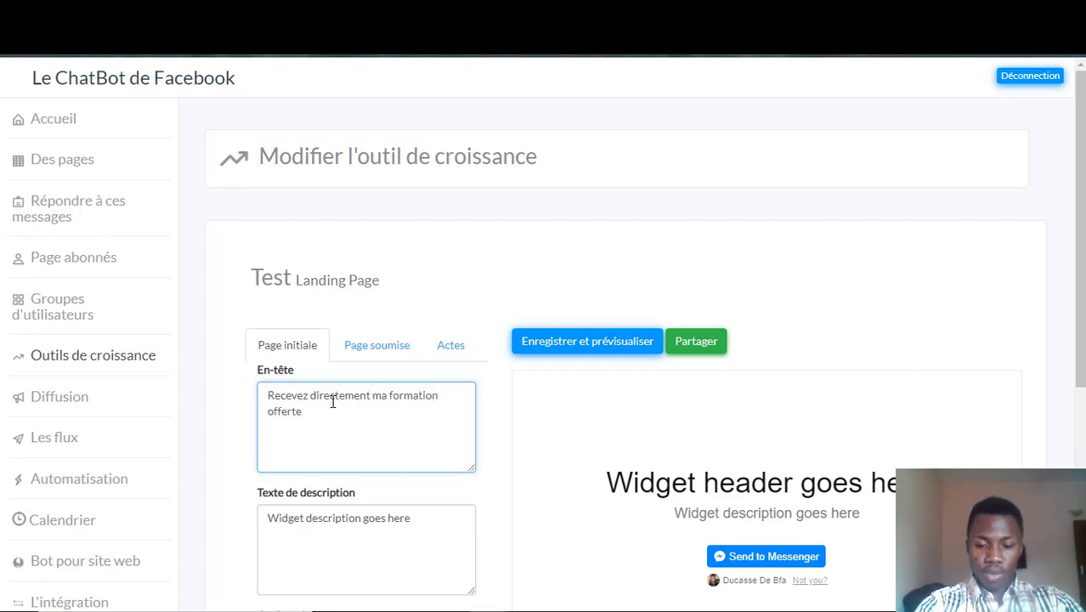
pyautogui.write('pour dé')
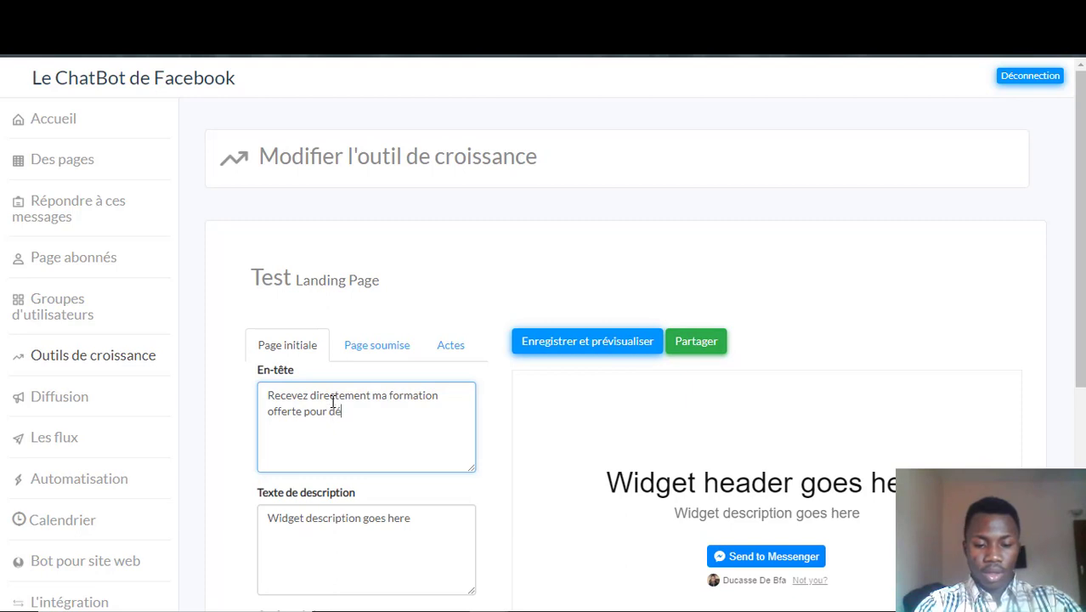
pyautogui.write('veloppe')
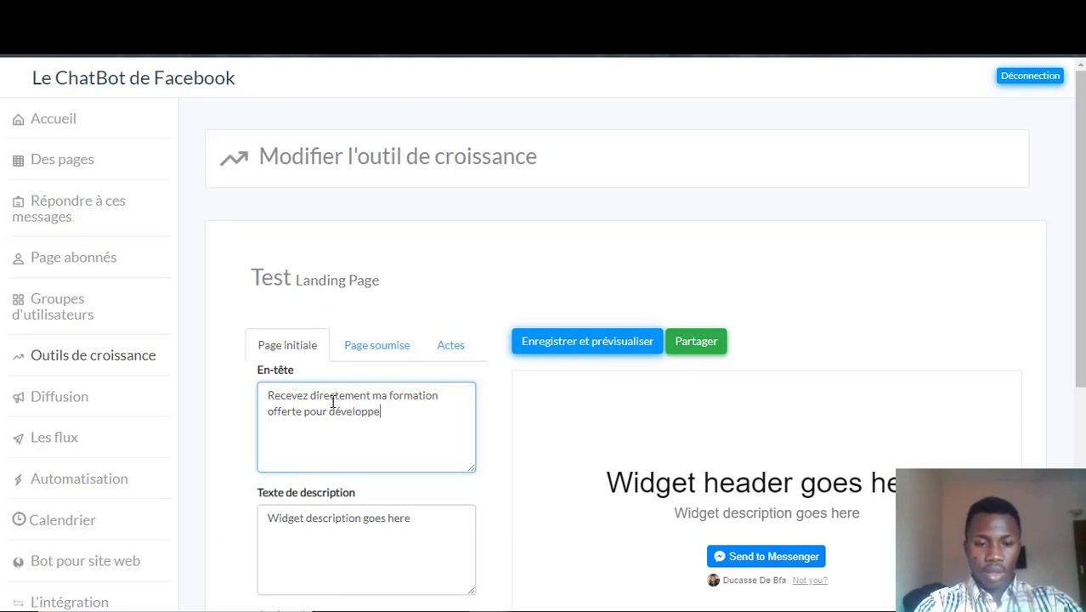
pyautogui.write('r votre ')
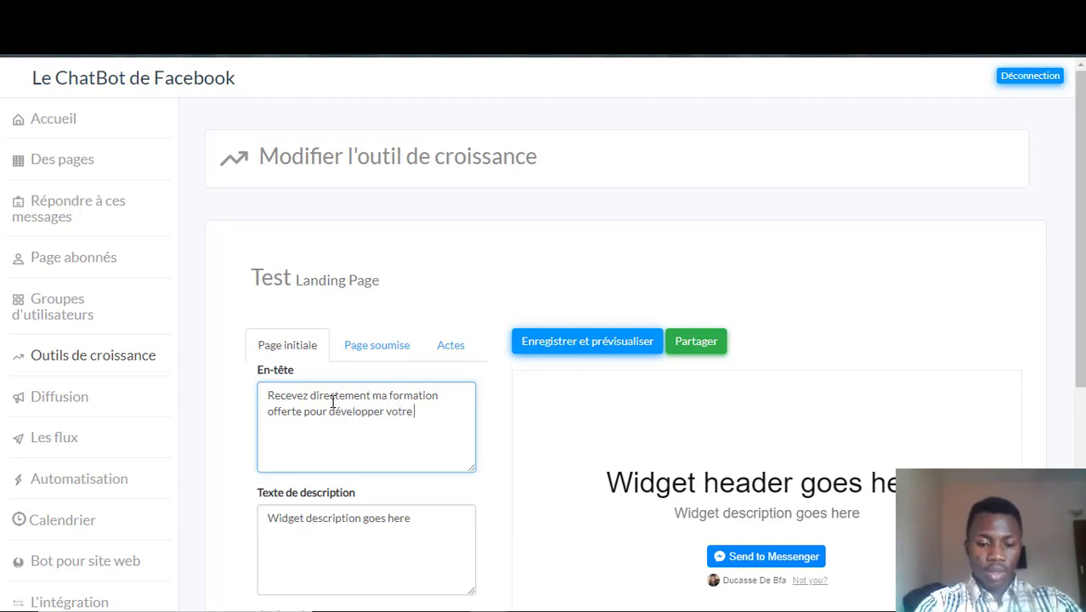
pyautogui.write('Business sur ')
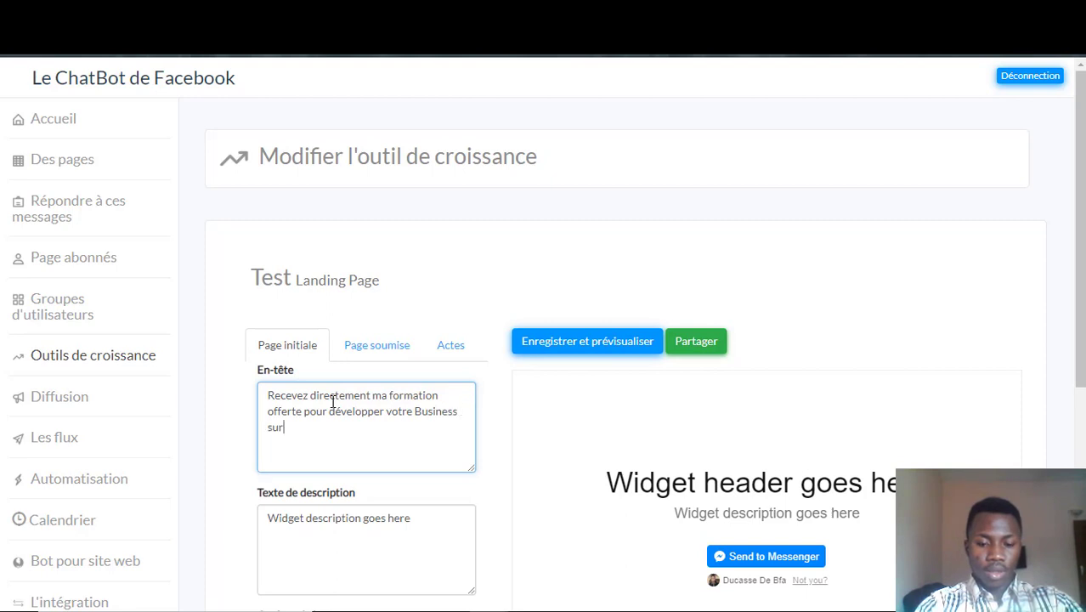
pyautogui.write('Internet')
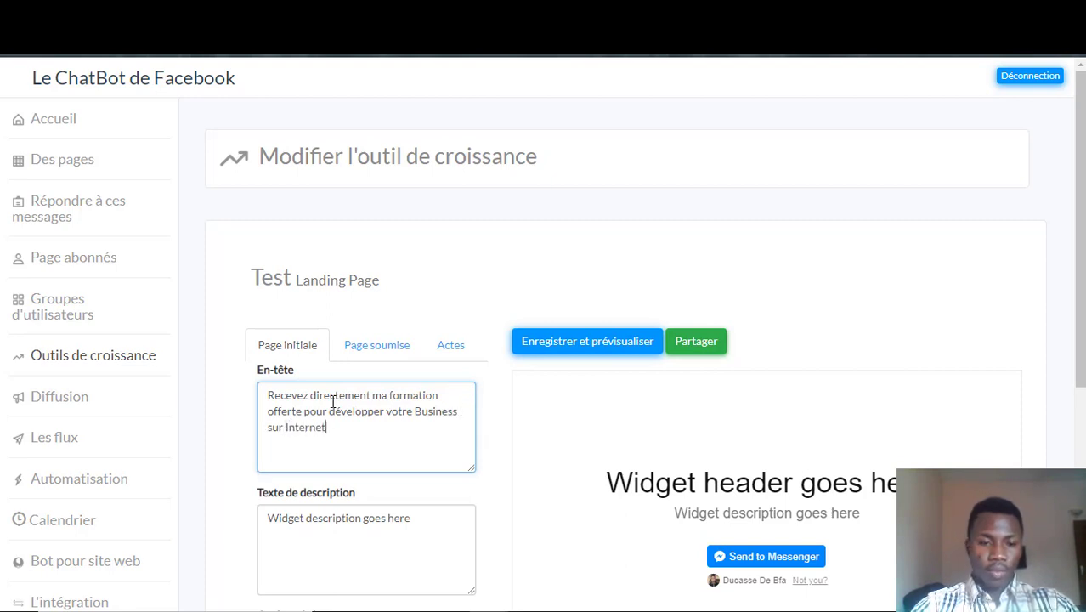
# Replace the initial page's description with "Je suis", the presenter's full name and "! Passionné d'Internet et Adepte Growth Hacking"
pyautogui.click(396, 525)
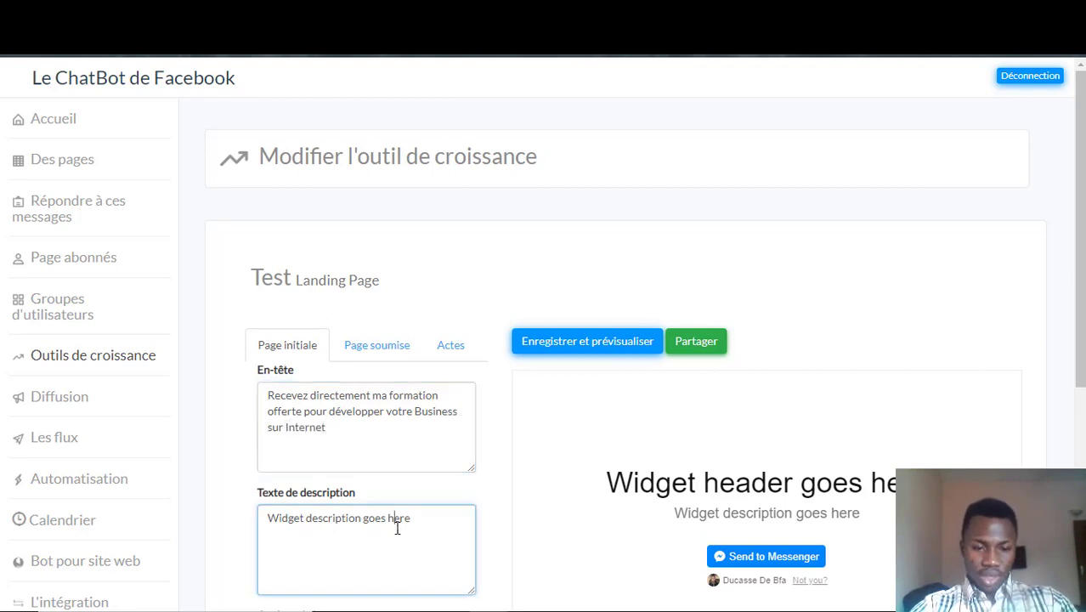
pyautogui.hotkey('ctrl', 'a')
pyautogui.write('Je suis ')
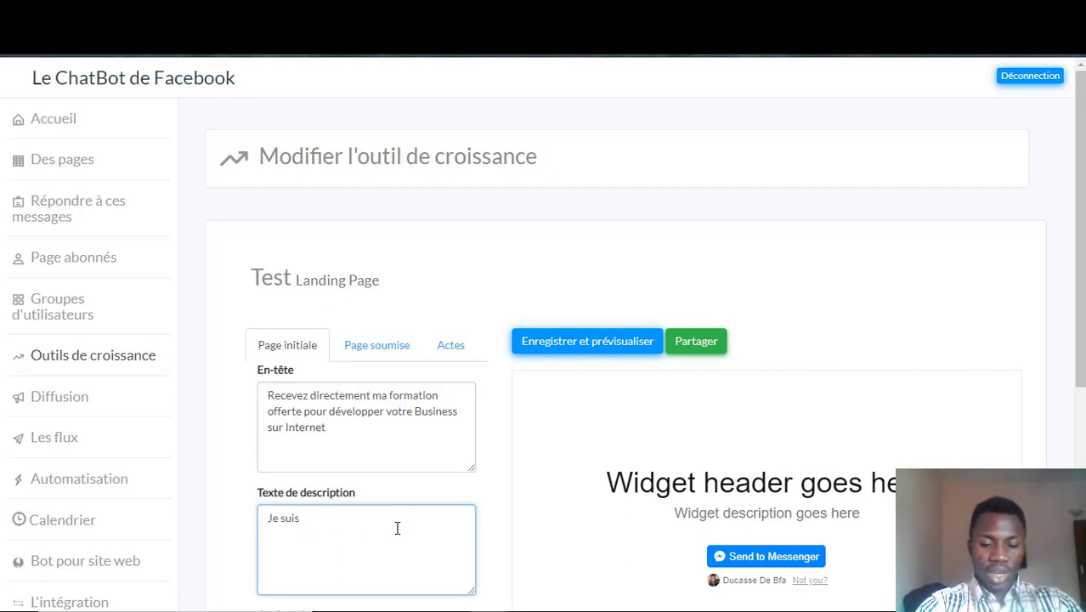
pyautogui.write('Duca')
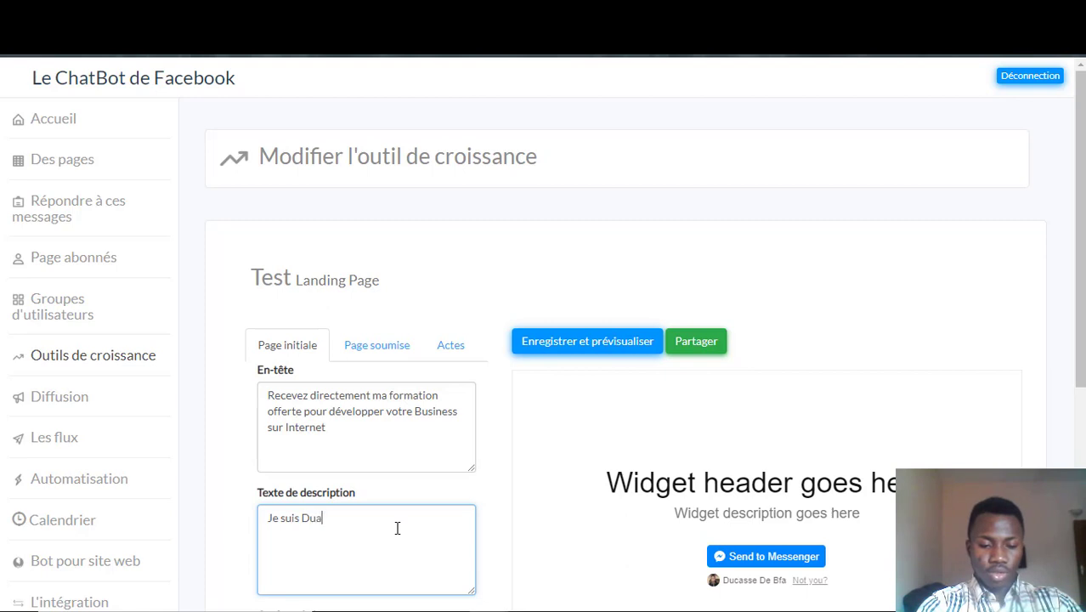
pyautogui.press('BackSpace')
pyautogui.write('va')
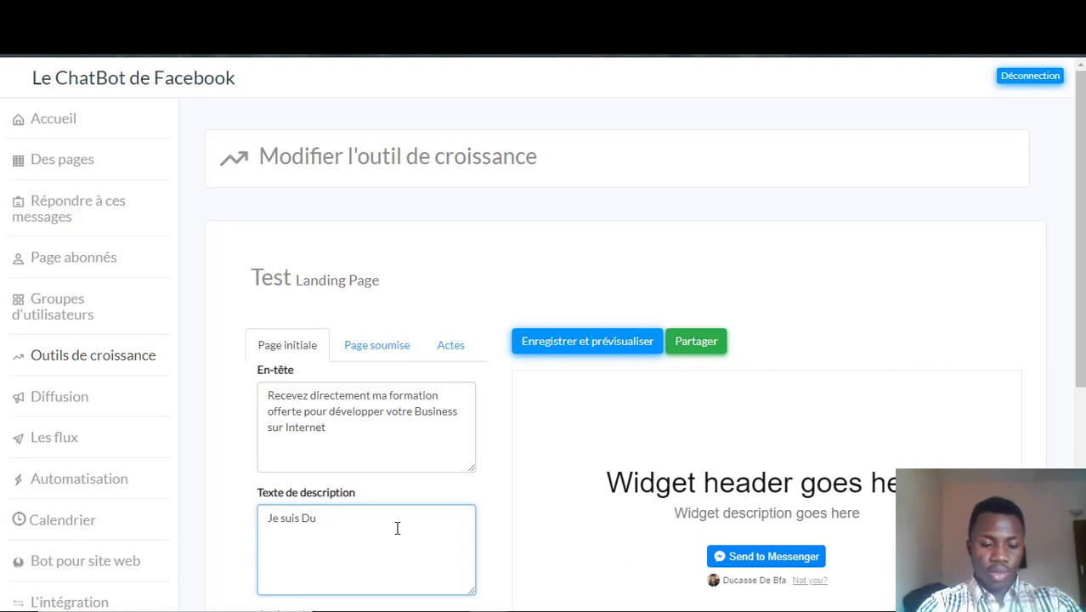
pyautogui.write('asse ')
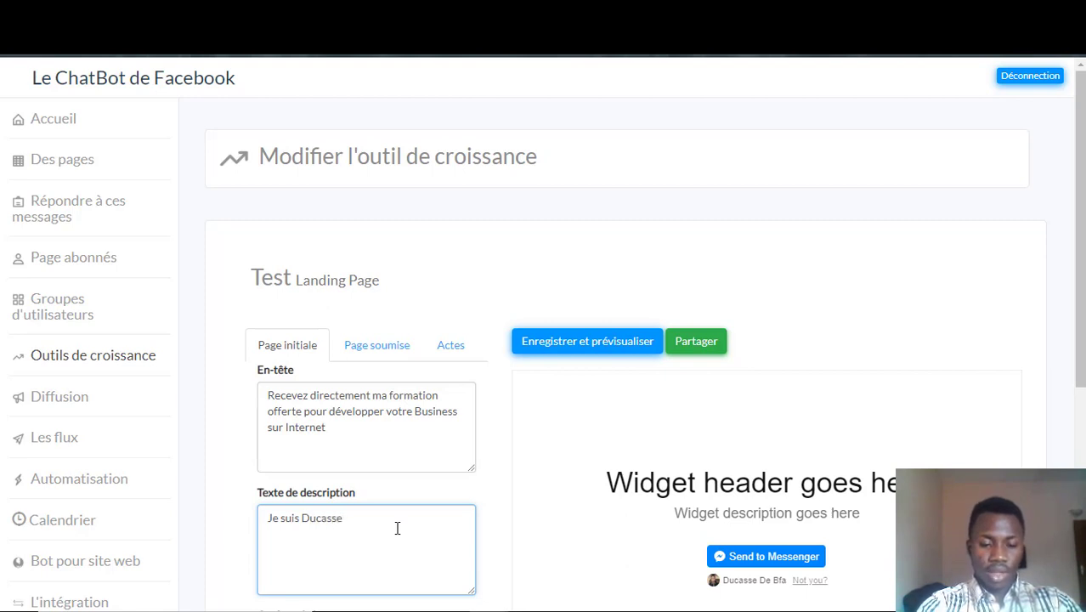
pyautogui.write('Goyd!')
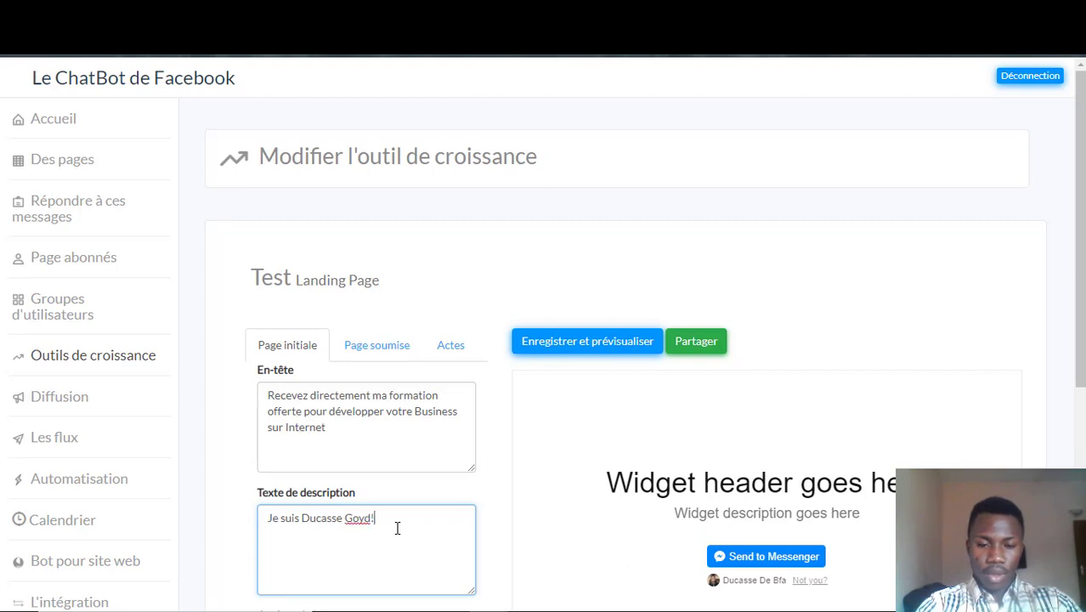
pyautogui.write(' Pass')
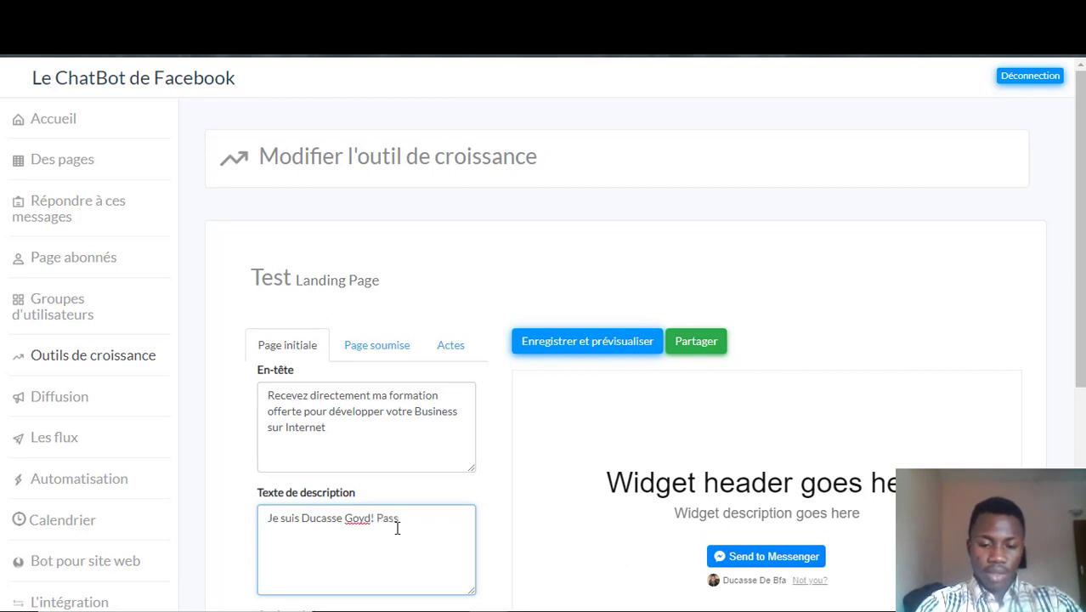
pyautogui.write('ionné ')
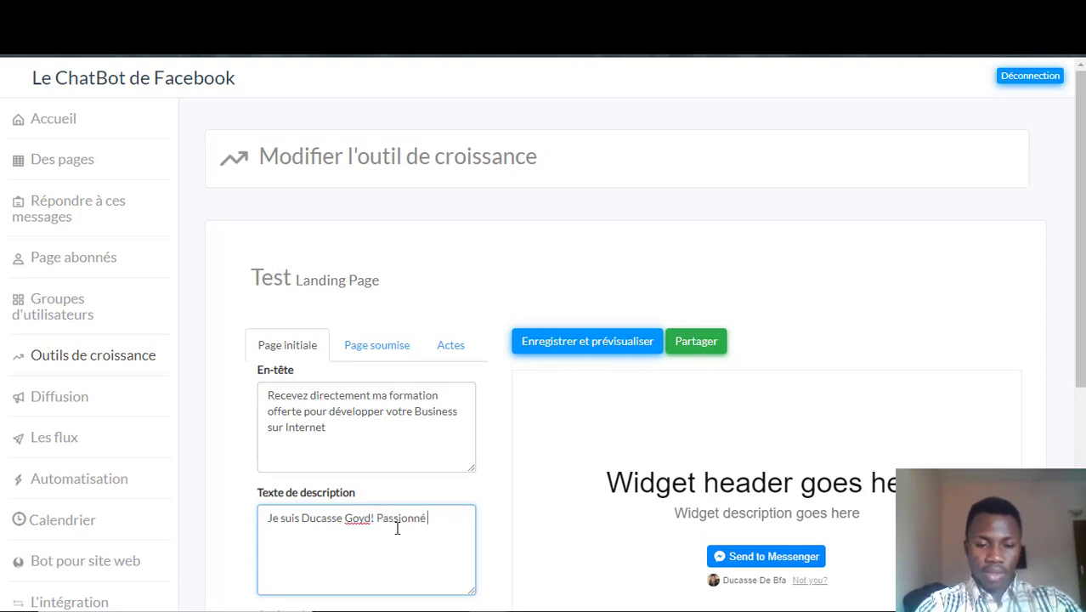
pyautogui.write("d'Inte")
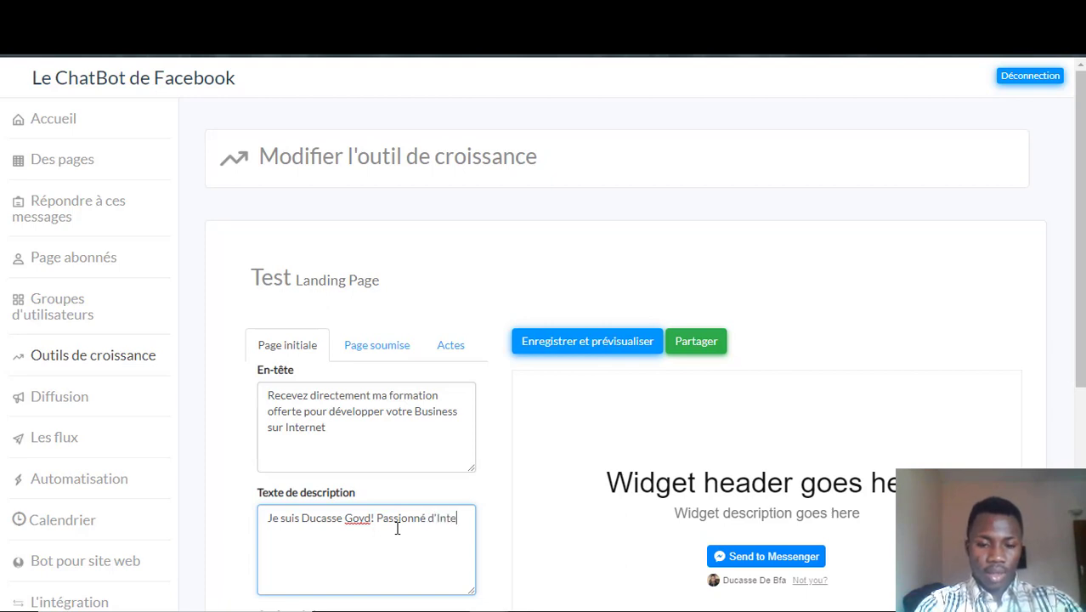
pyautogui.write('rnet et')
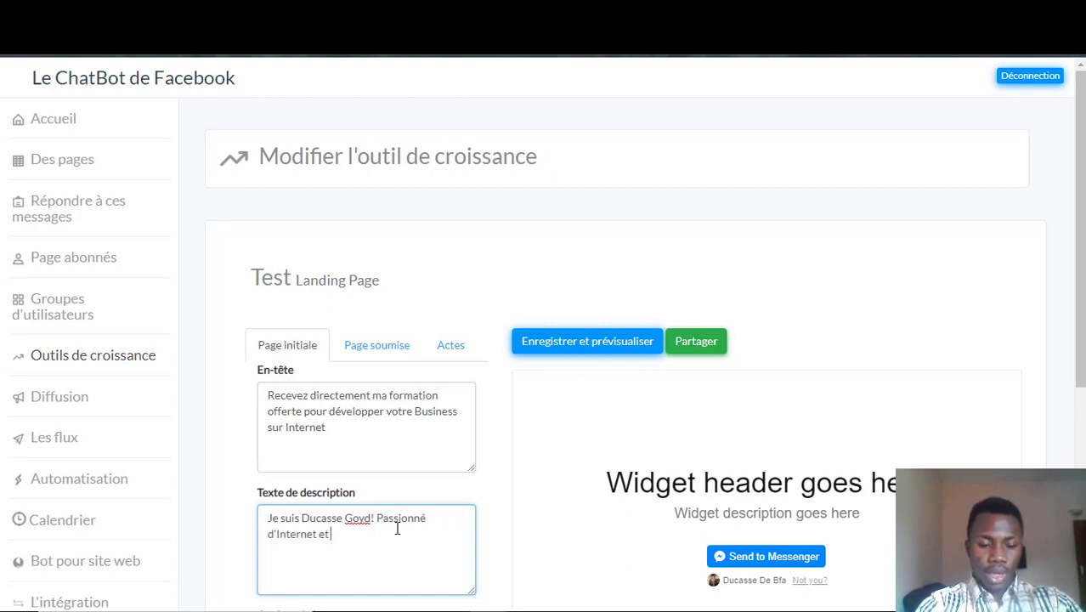
pyautogui.write(' Adepte ')
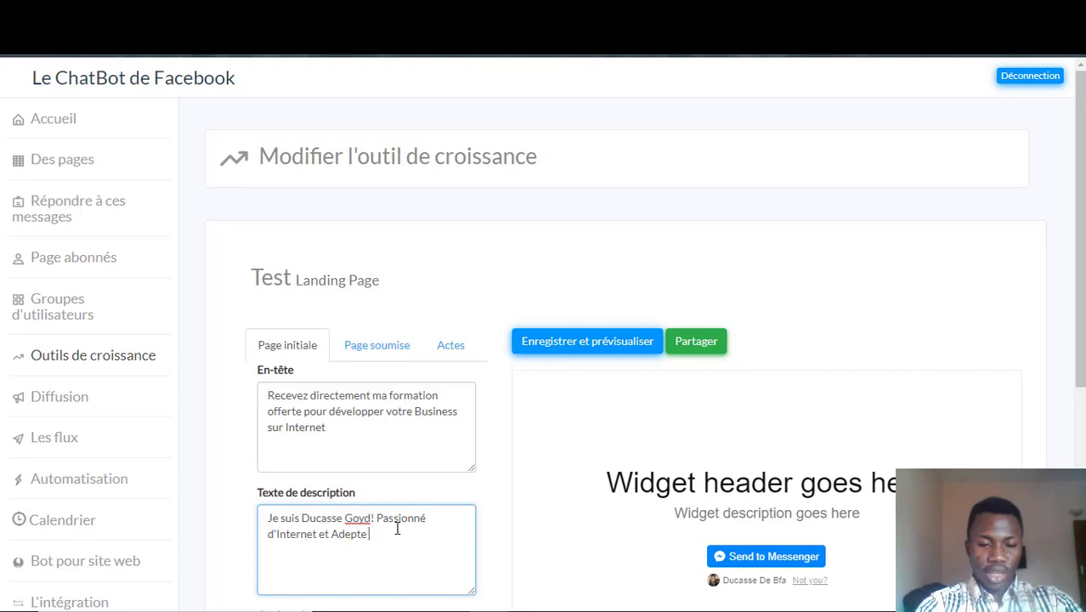
pyautogui.write('Gr')
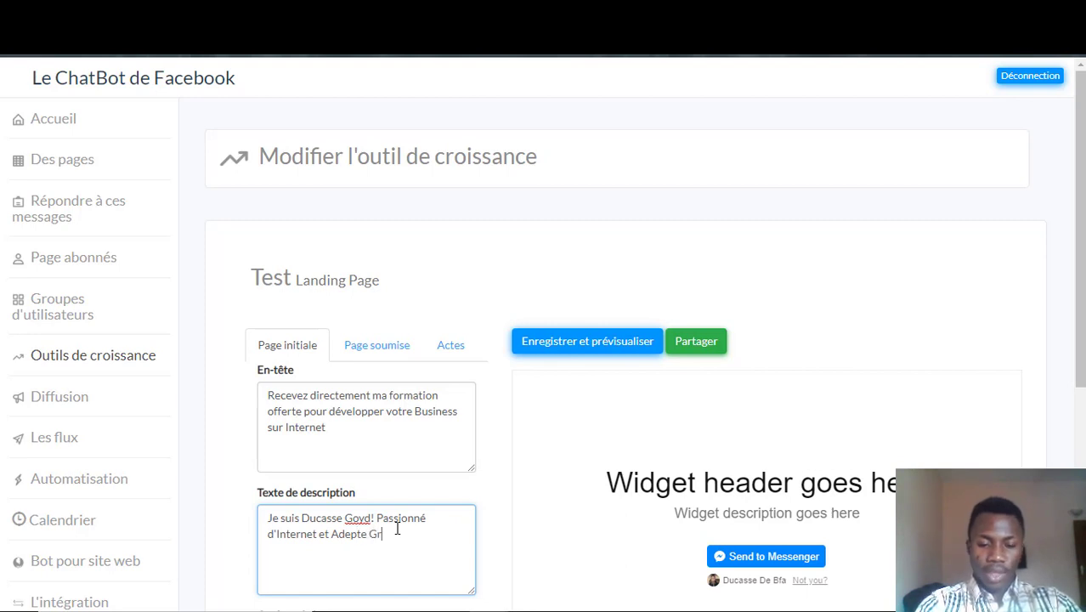
pyautogui.write('owth H')
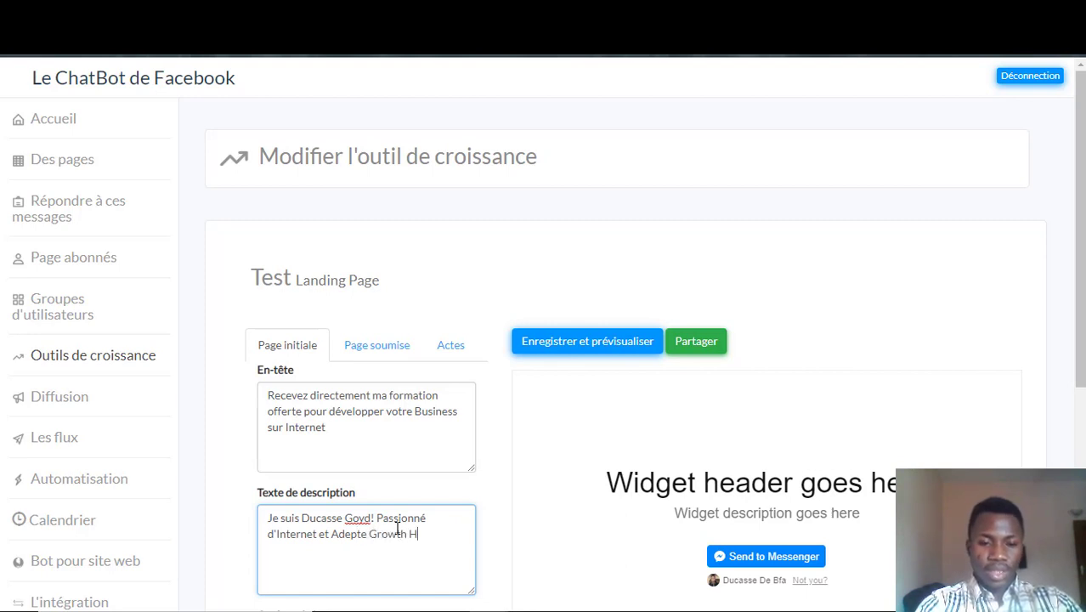
pyautogui.write('acking')
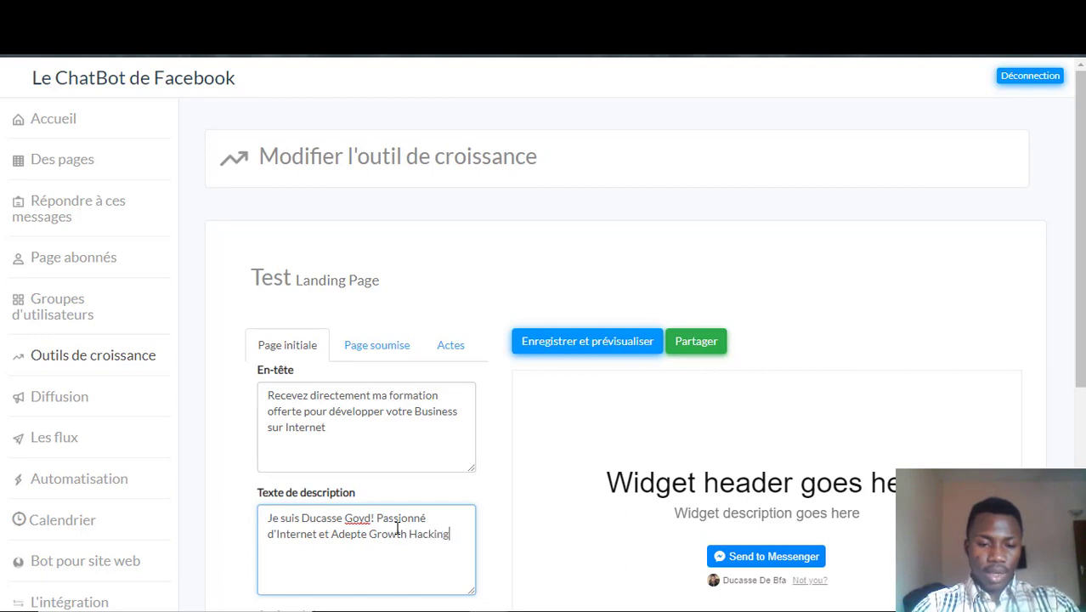
# Replace the exclamation mark after the presenter's name in the description text with a comma
pyautogui.click(379, 512)
pyautogui.press('BackSpace')
pyautogui.press('BackSpace')
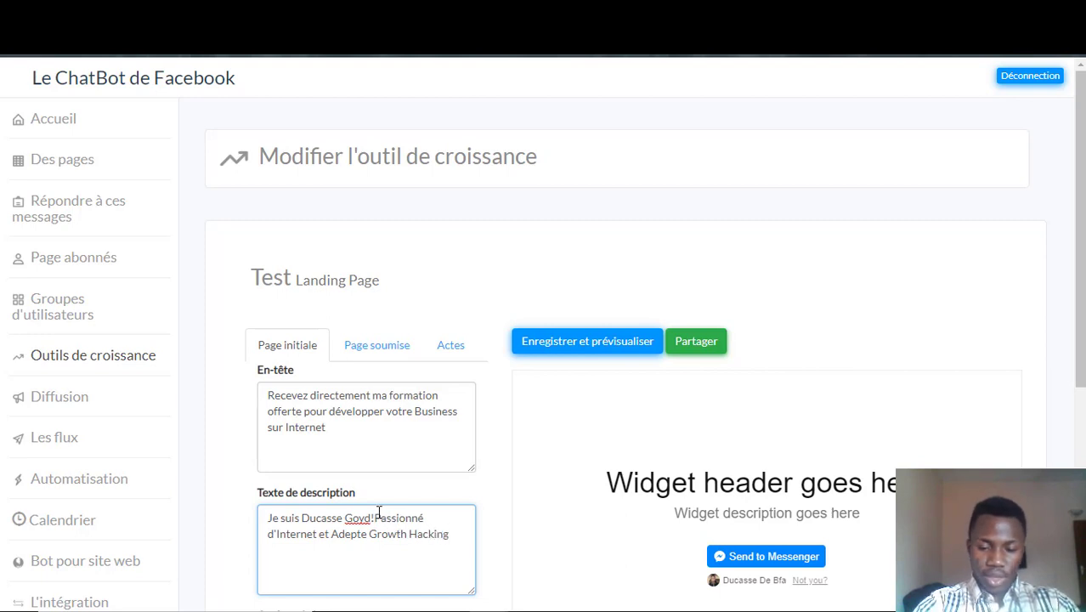
pyautogui.write(',')
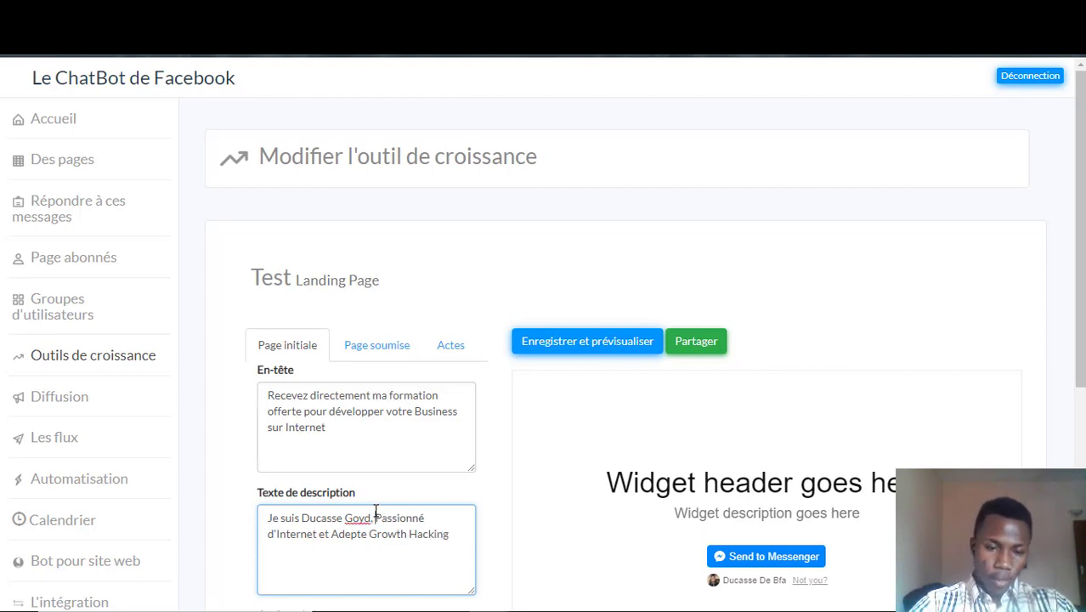
pyautogui.scroll(-3, 353, 532)
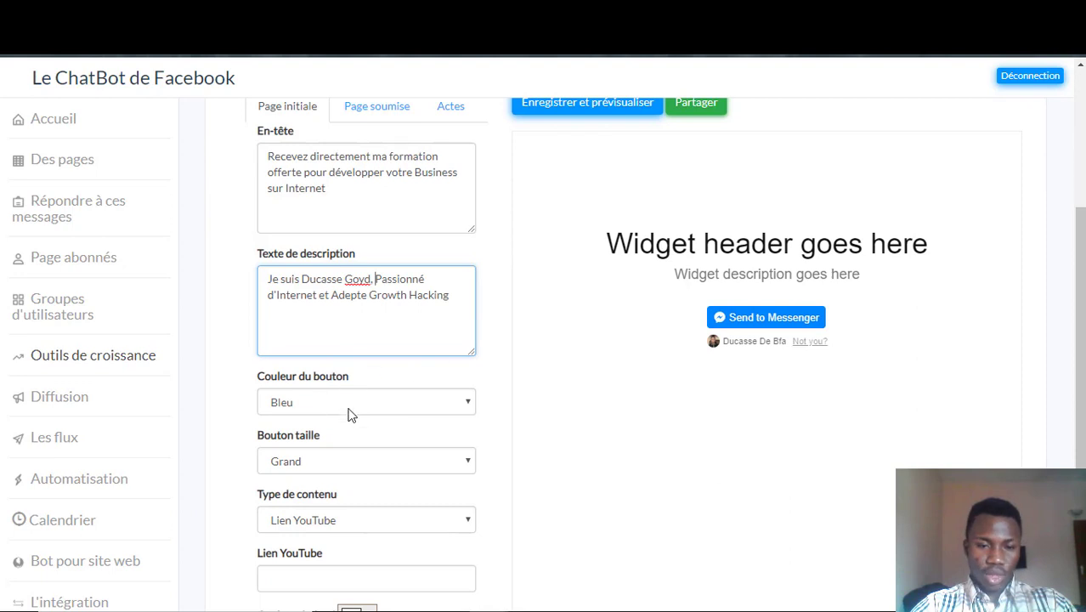
pyautogui.scroll(-1, 405, 483)
pyautogui.scroll(-1, 400, 472)
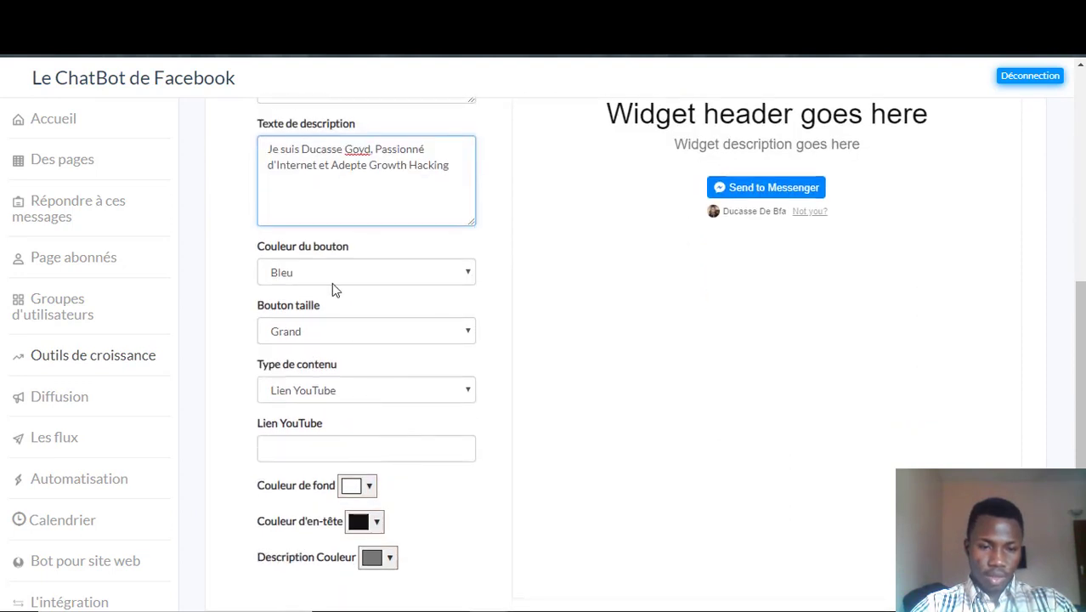
pyautogui.click(377, 393)
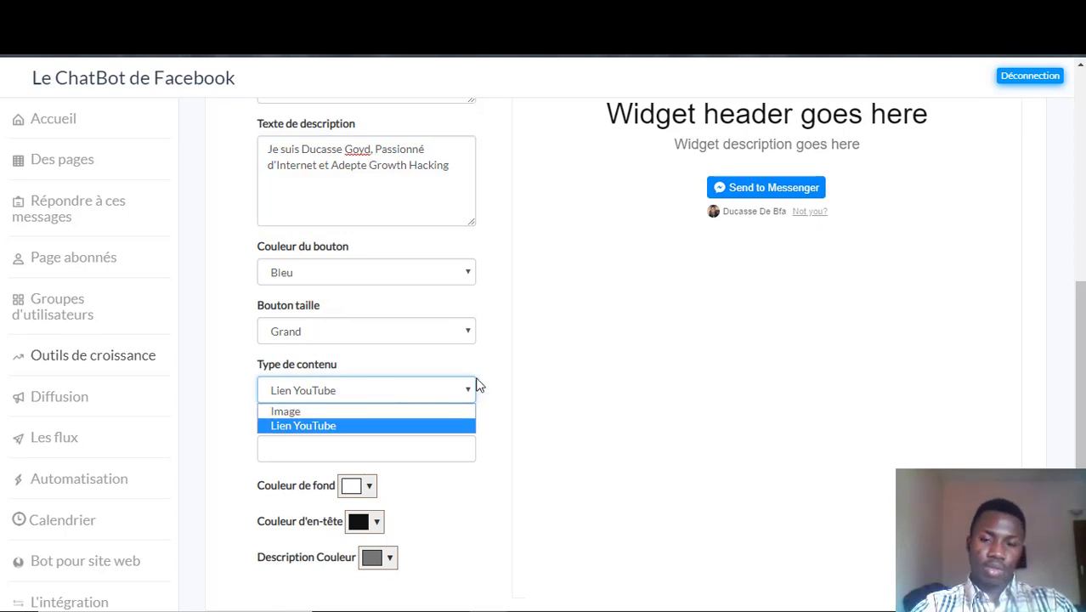
pyautogui.click(851, 274)
pyautogui.scroll(3, 825, 255)
pyautogui.scroll(1, 765, 357)
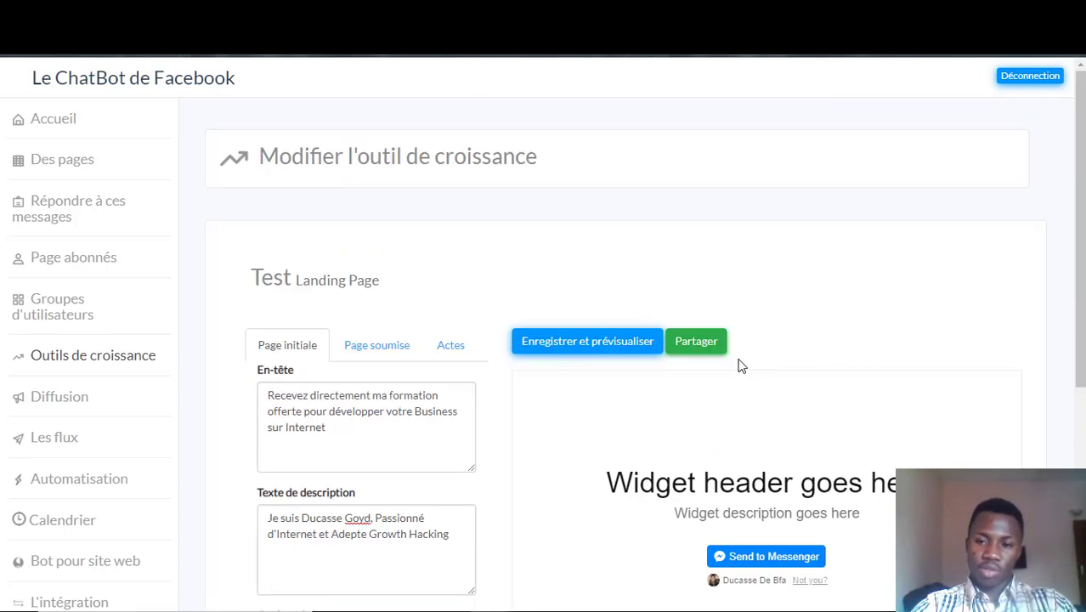
pyautogui.scroll(-4, 403, 440)
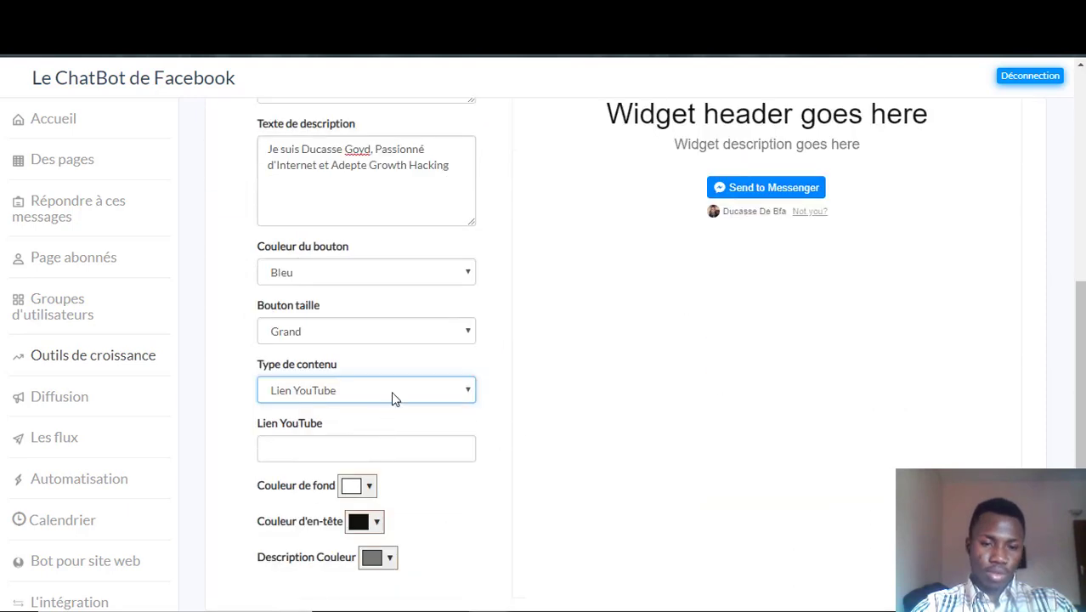
# Set the initial page's content type to Image and upload the picture "Buiderall France Academie" from the Téléchargements folder
pyautogui.click(392, 393)
pyautogui.click(383, 416)
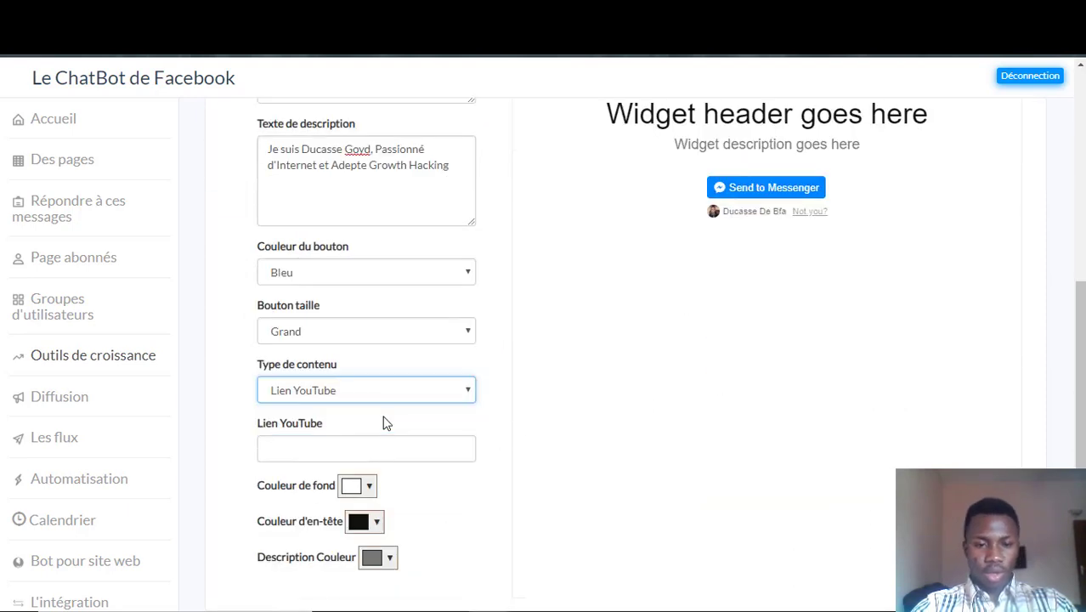
pyautogui.click(349, 451)
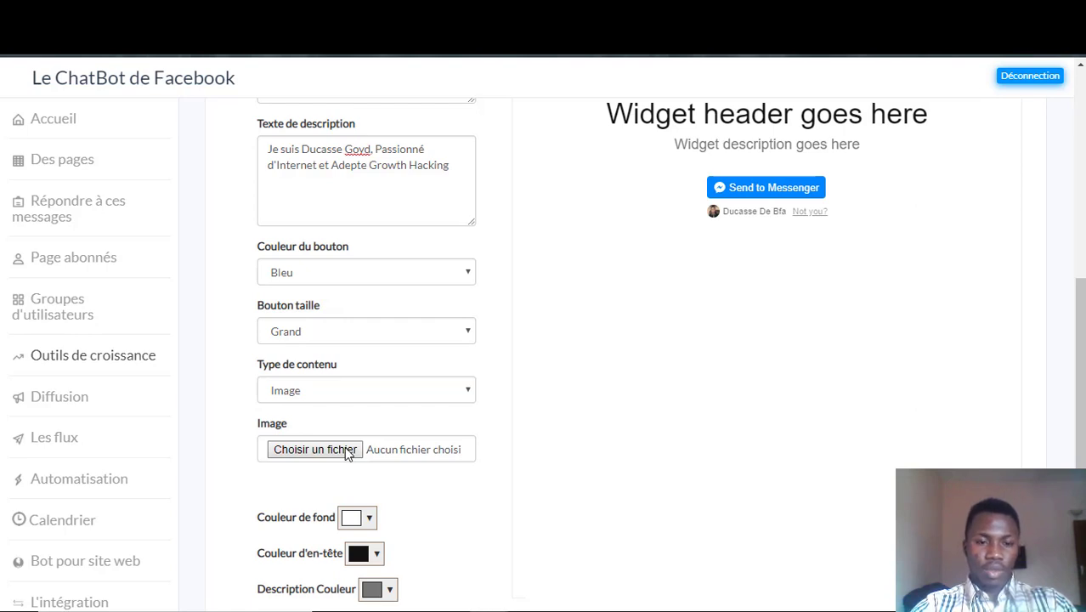
pyautogui.click(304, 442)
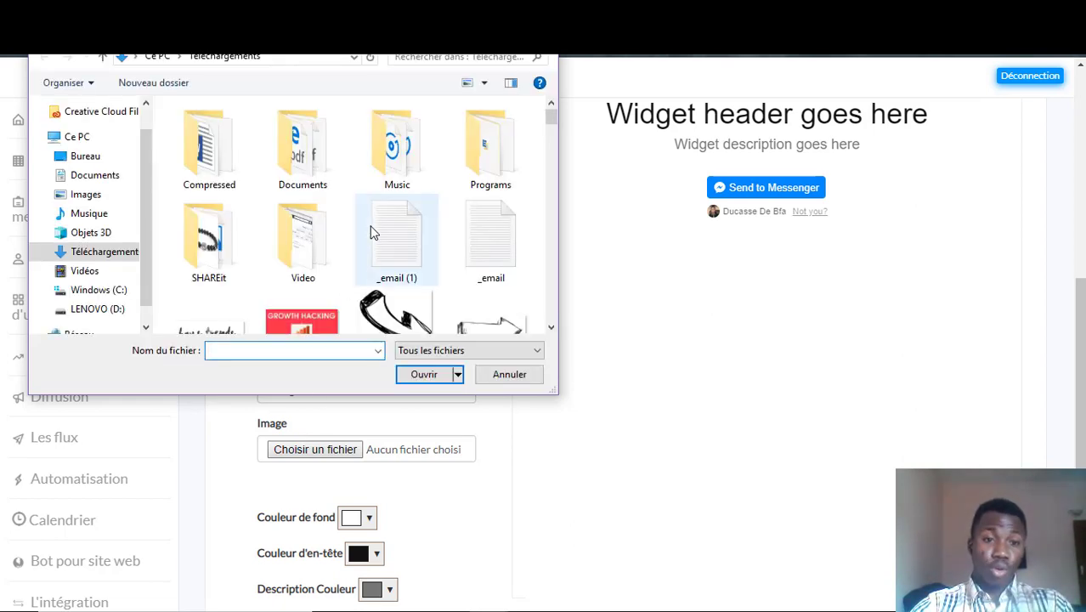
pyautogui.scroll(-1, 371, 232)
pyautogui.scroll(-3, 371, 233)
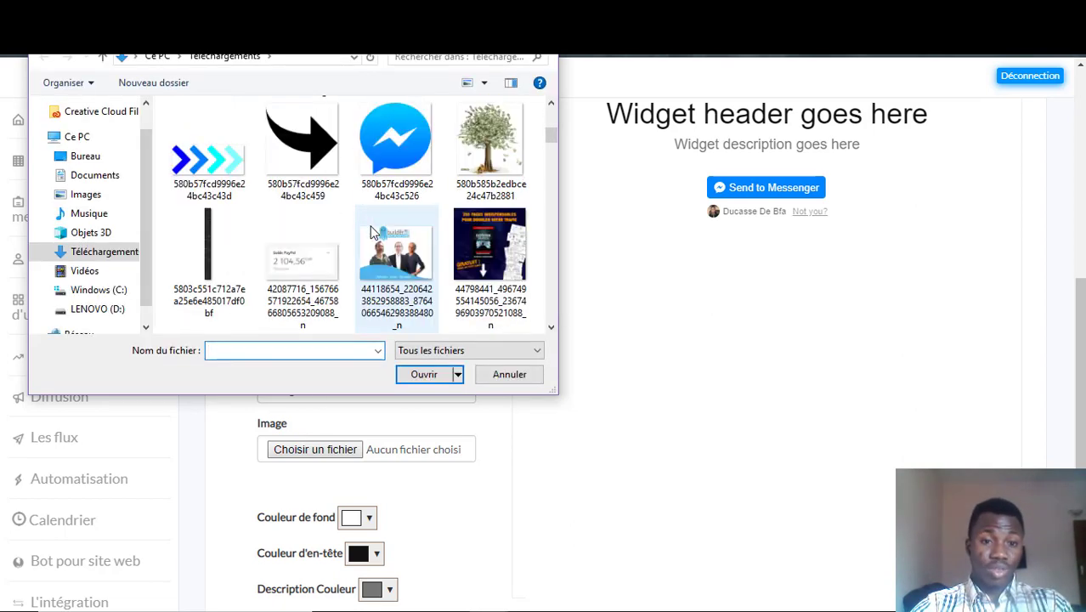
pyautogui.scroll(-6, 371, 232)
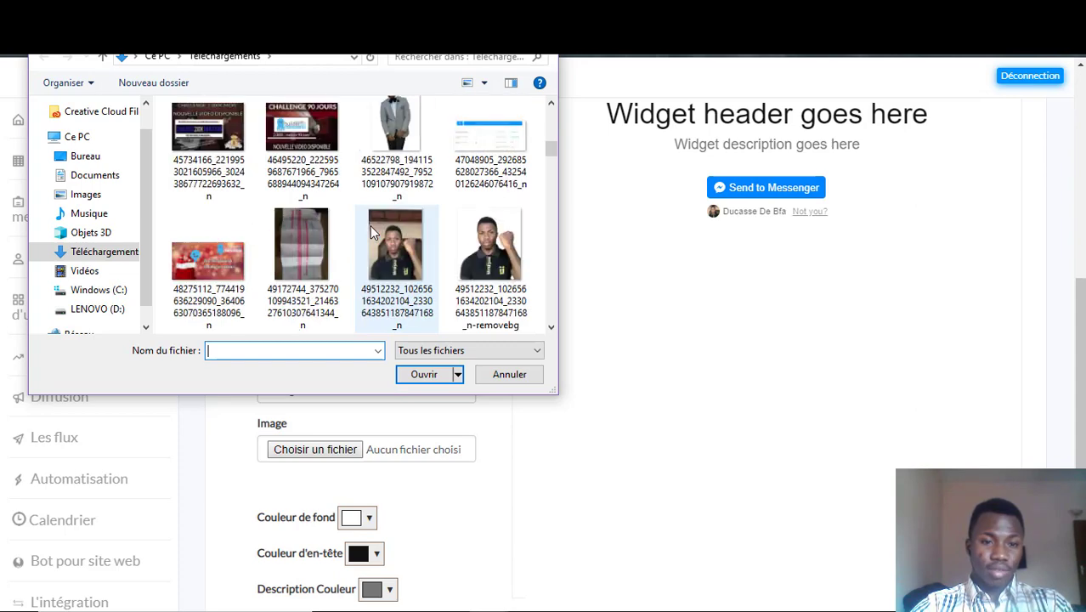
pyautogui.scroll(-2, 370, 226)
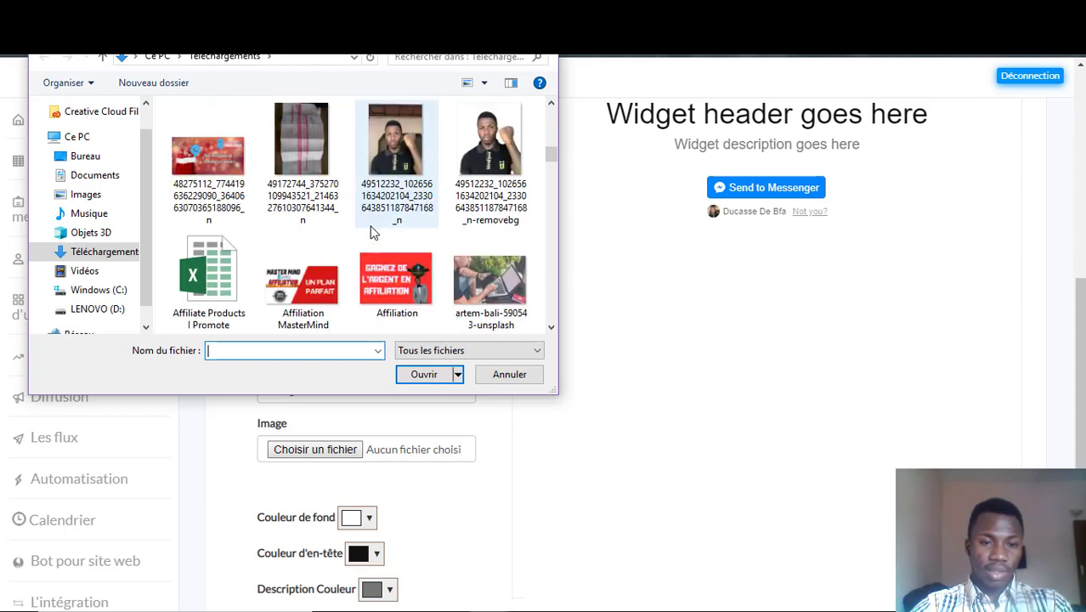
pyautogui.scroll(-2, 370, 232)
pyautogui.scroll(-2, 371, 232)
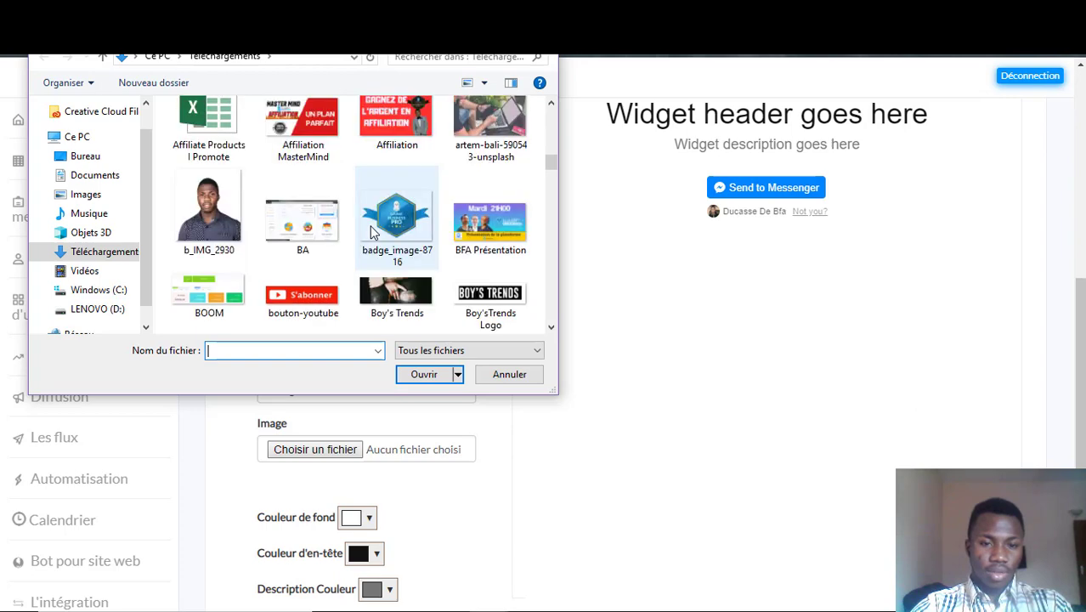
pyautogui.scroll(-2, 371, 232)
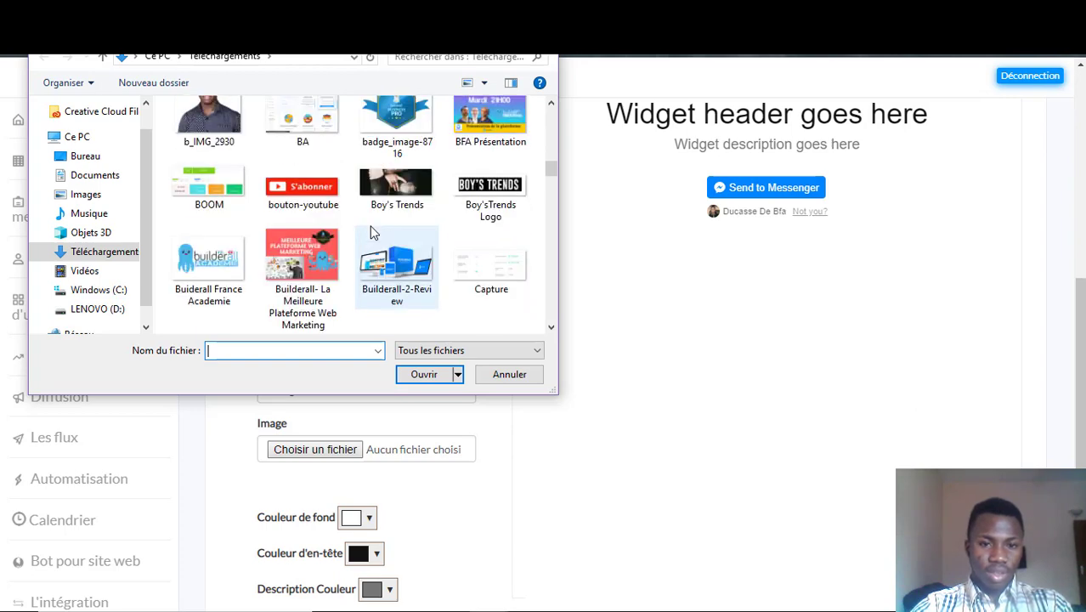
pyautogui.scroll(-2, 370, 226)
pyautogui.scroll(-2, 370, 226)
pyautogui.scroll(1, 370, 226)
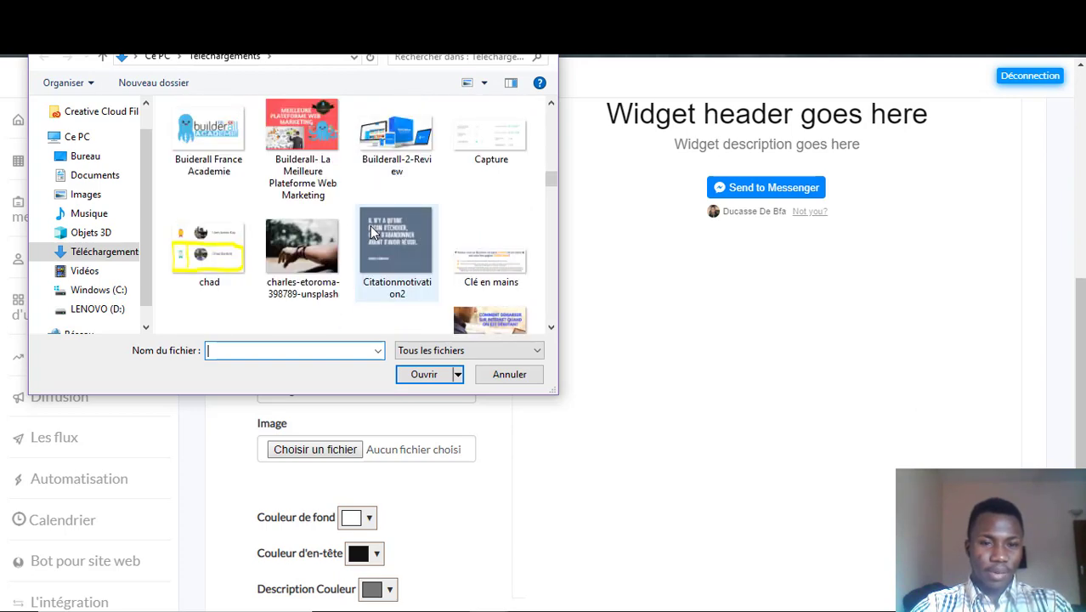
pyautogui.click(209, 136)
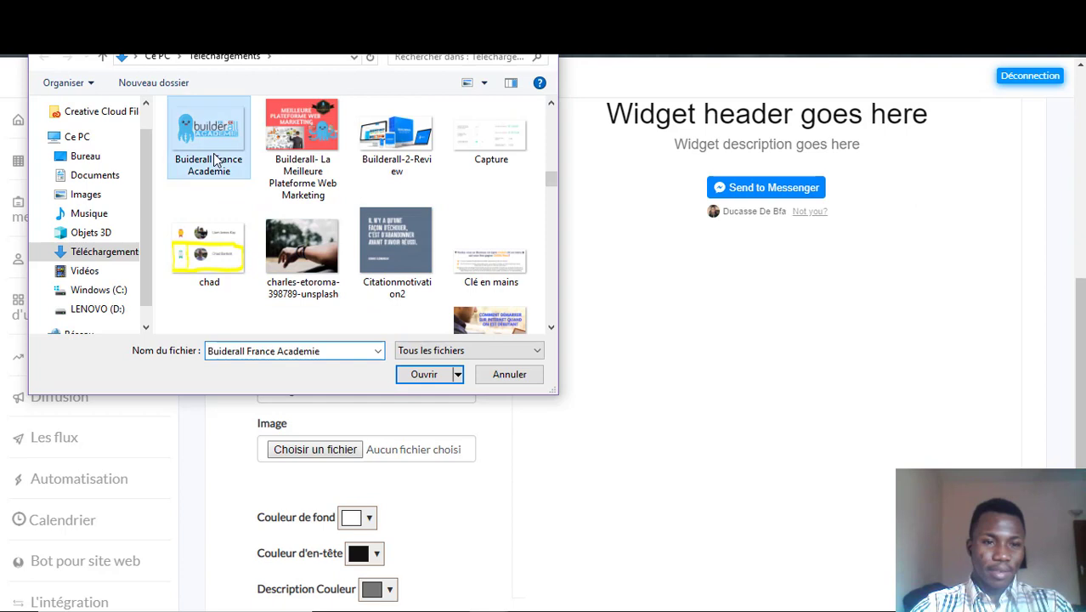
pyautogui.click(424, 374)
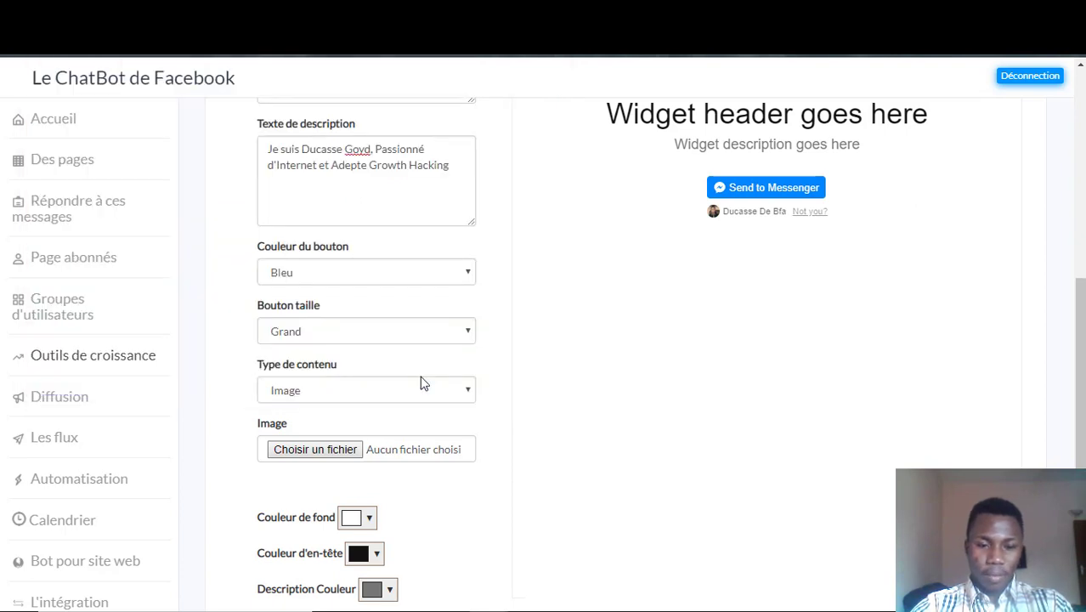
# Set the initial page's background color to orange #fe8403
pyautogui.click(370, 520)
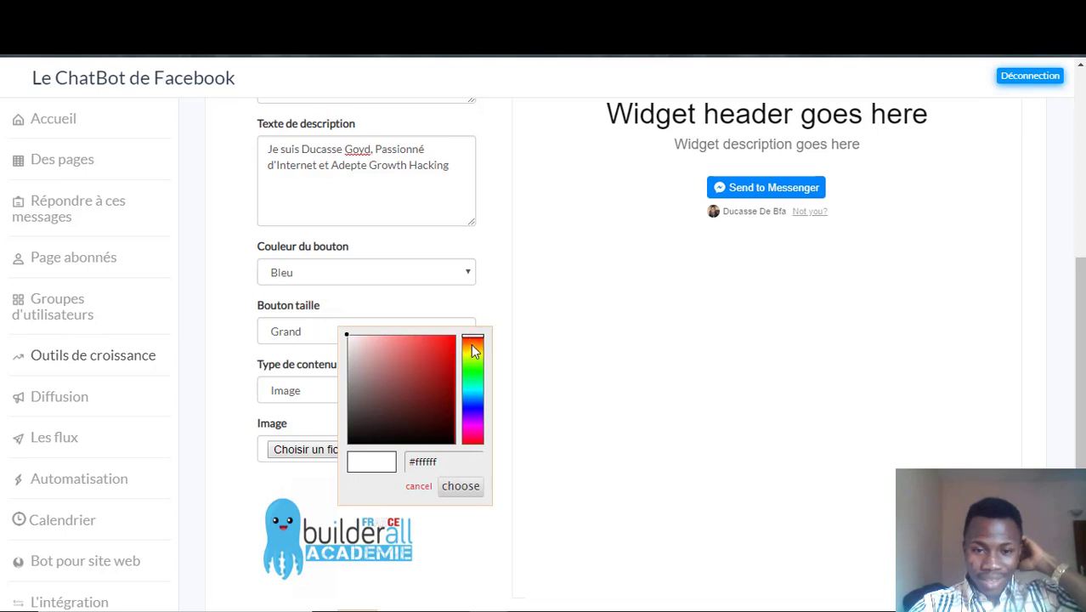
pyautogui.moveTo(473, 343); pyautogui.dragTo(474, 347)
pyautogui.click(473, 348)
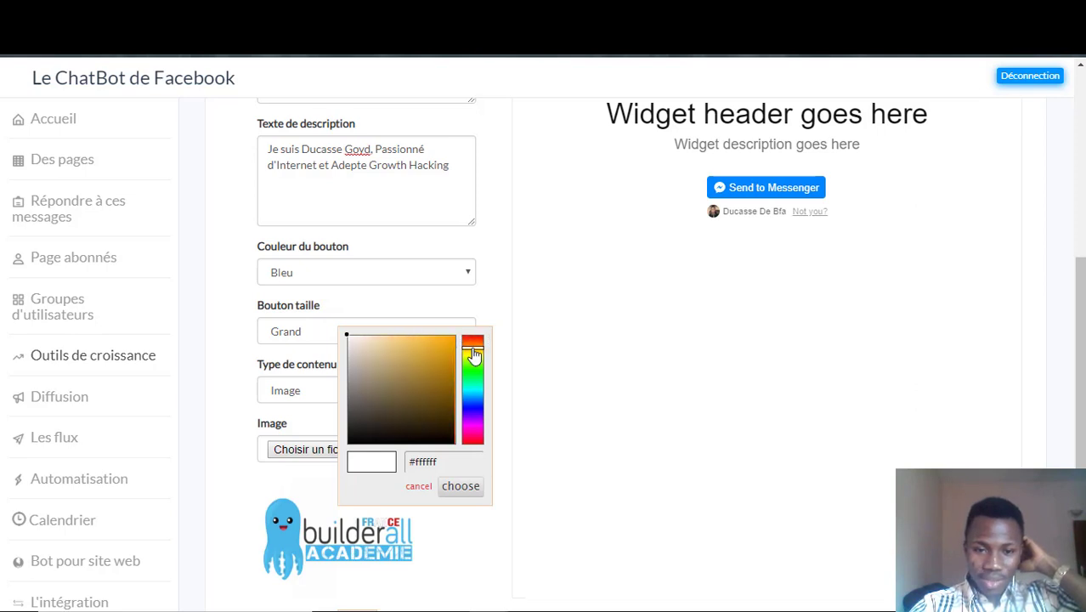
pyautogui.click(448, 344)
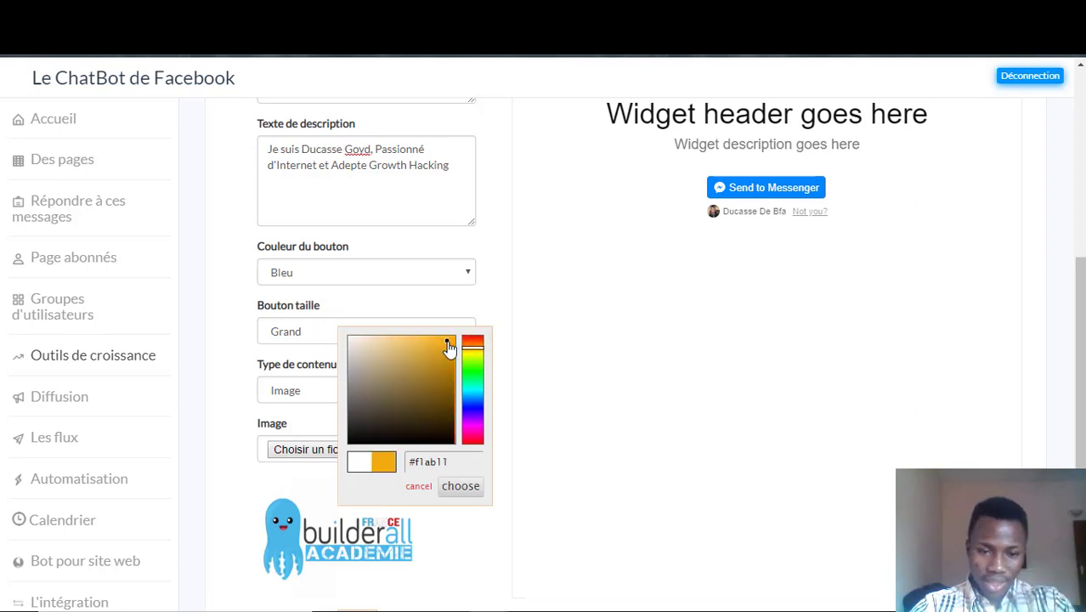
pyautogui.moveTo(448, 347)
pyautogui.mouseDown()
pyautogui.moveTo(459, 337)
pyautogui.moveTo(495, 359)
pyautogui.mouseUp()
pyautogui.click(473, 357)
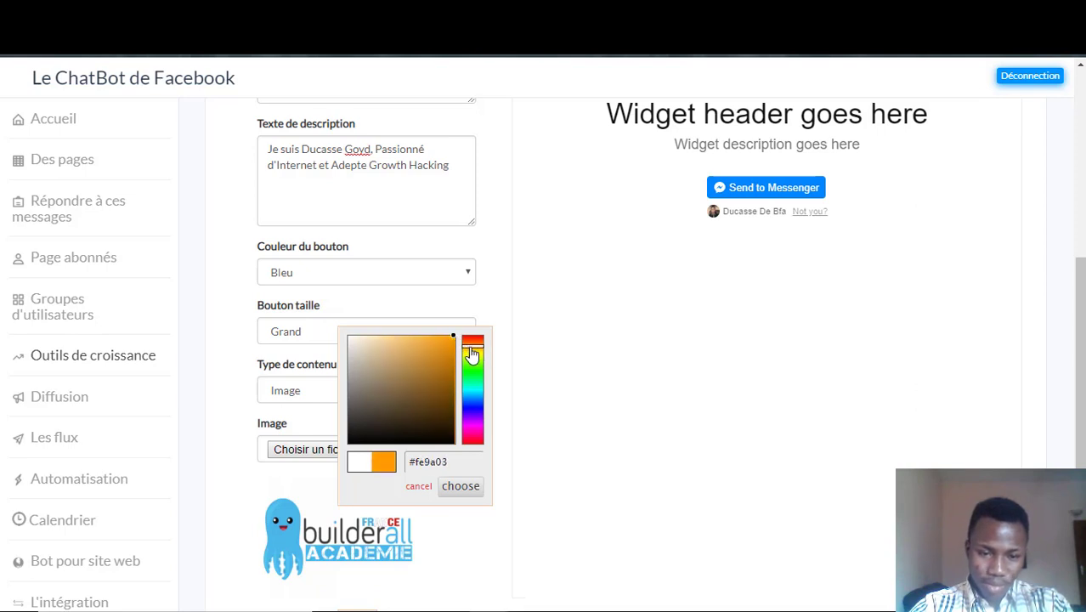
pyautogui.click(472, 355)
pyautogui.moveTo(473, 357); pyautogui.dragTo(473, 348)
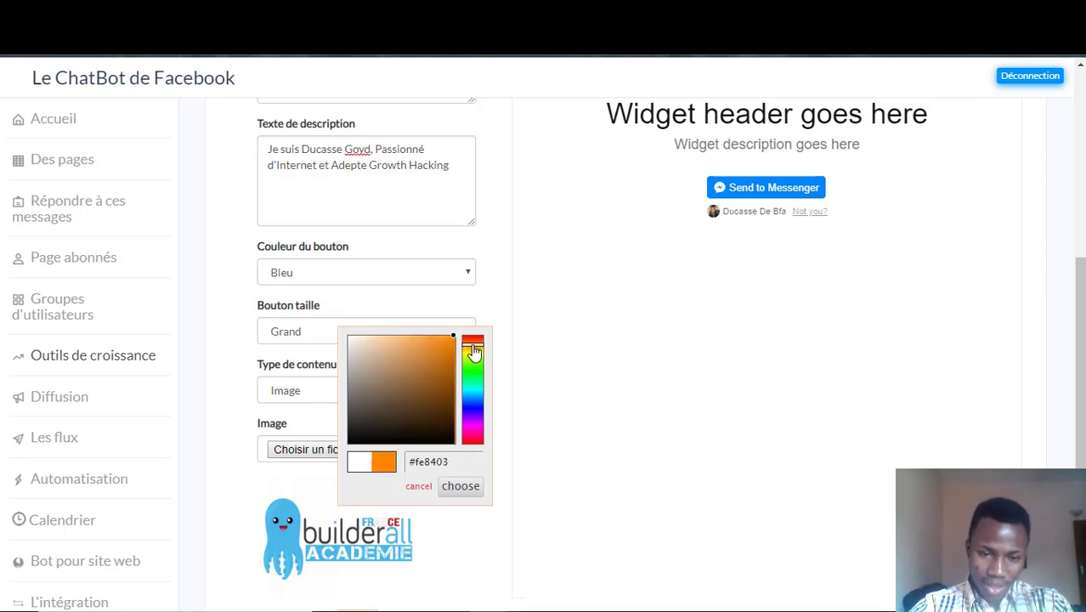
pyautogui.click(459, 490)
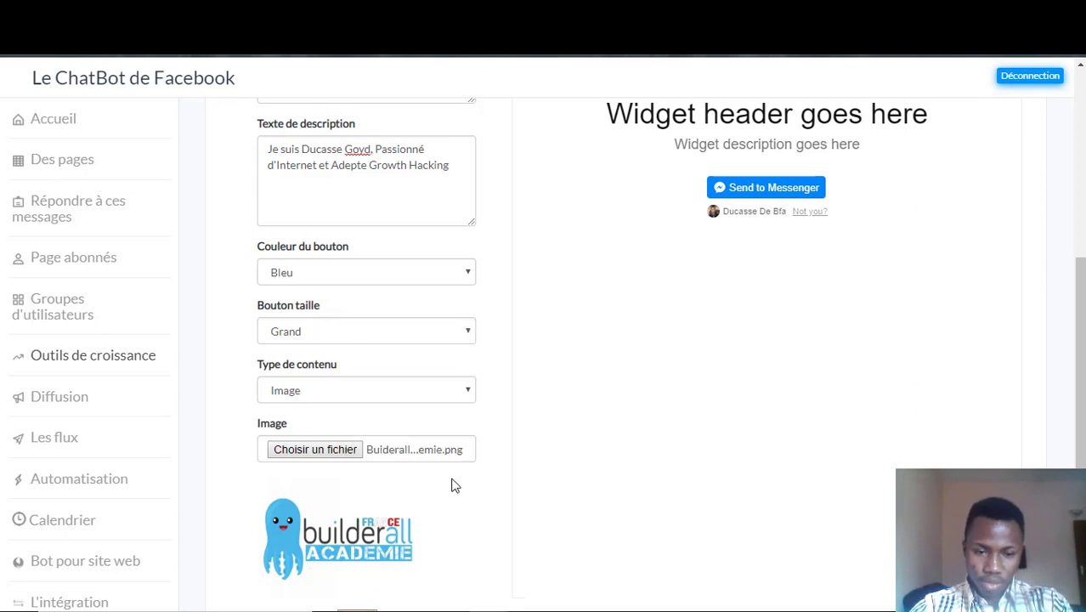
# Set the initial page's header color to near-white #fafafa
pyautogui.scroll(-2, 453, 485)
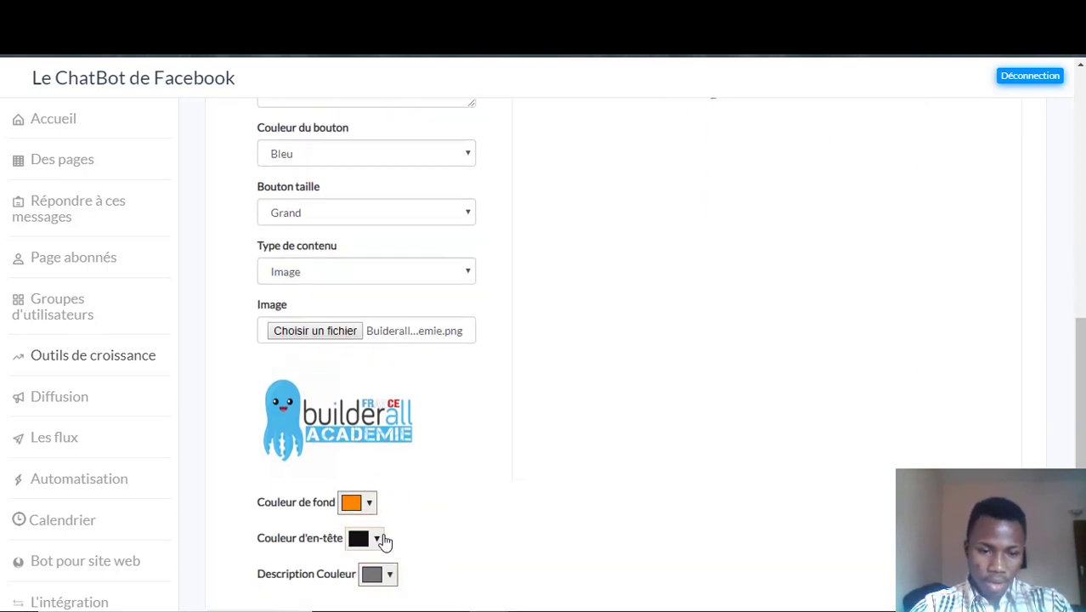
pyautogui.scroll(1, 415, 525)
pyautogui.scroll(5, 415, 525)
pyautogui.scroll(-5, 415, 525)
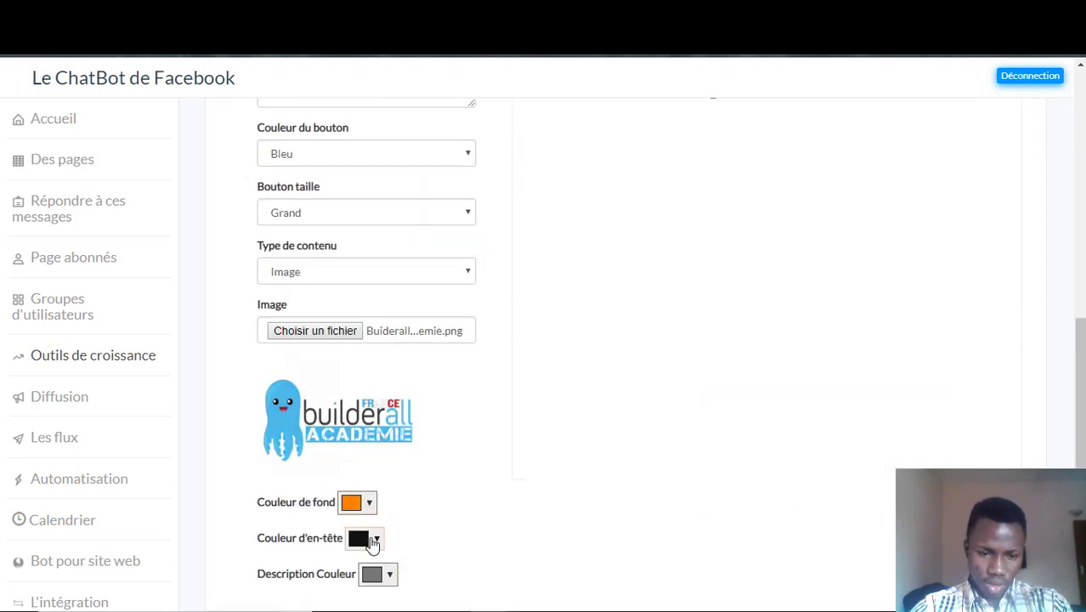
pyautogui.click(378, 542)
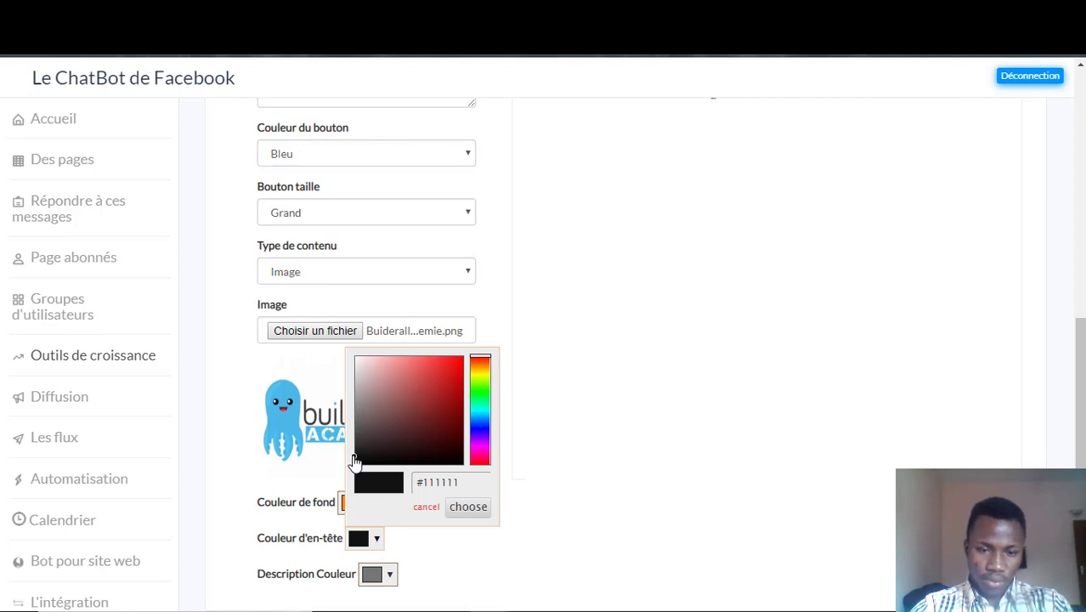
pyautogui.moveTo(354, 461); pyautogui.dragTo(357, 361)
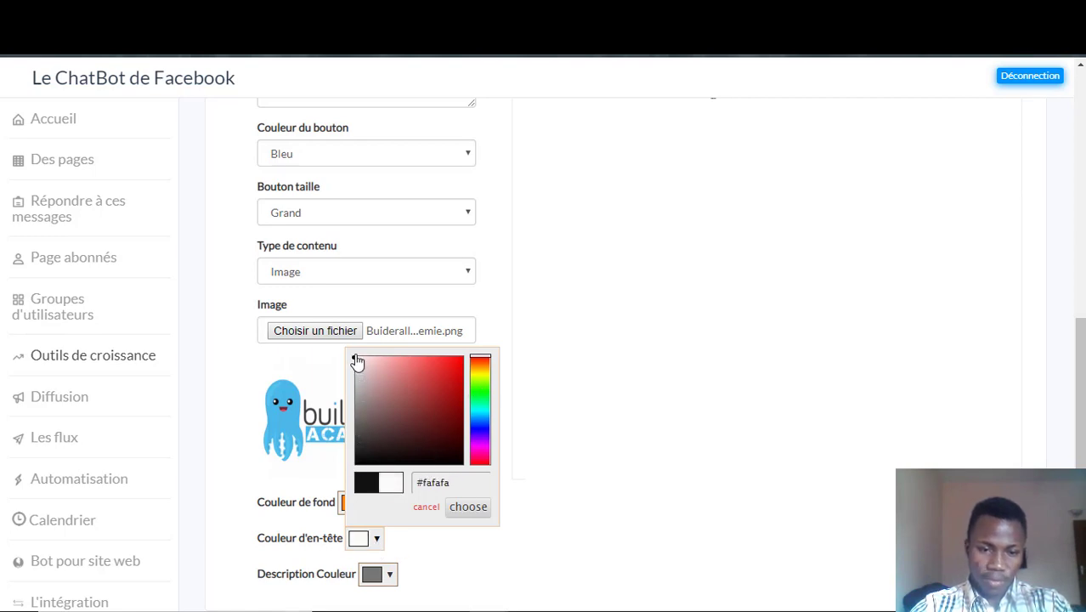
pyautogui.click(472, 509)
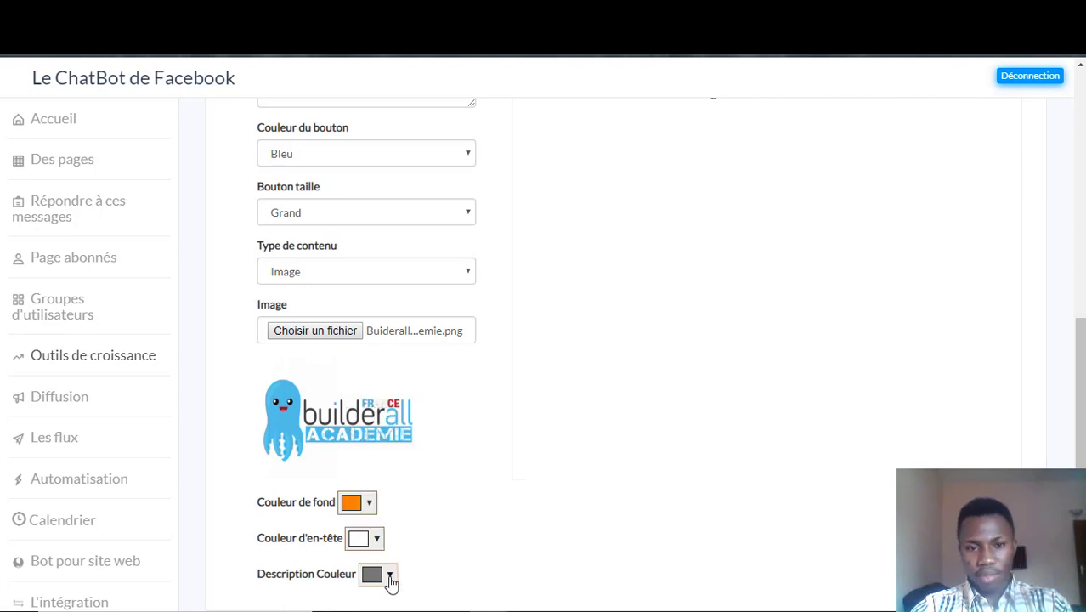
# Save the growth tool and load the preview of the landing page
pyautogui.scroll(6, 420, 522)
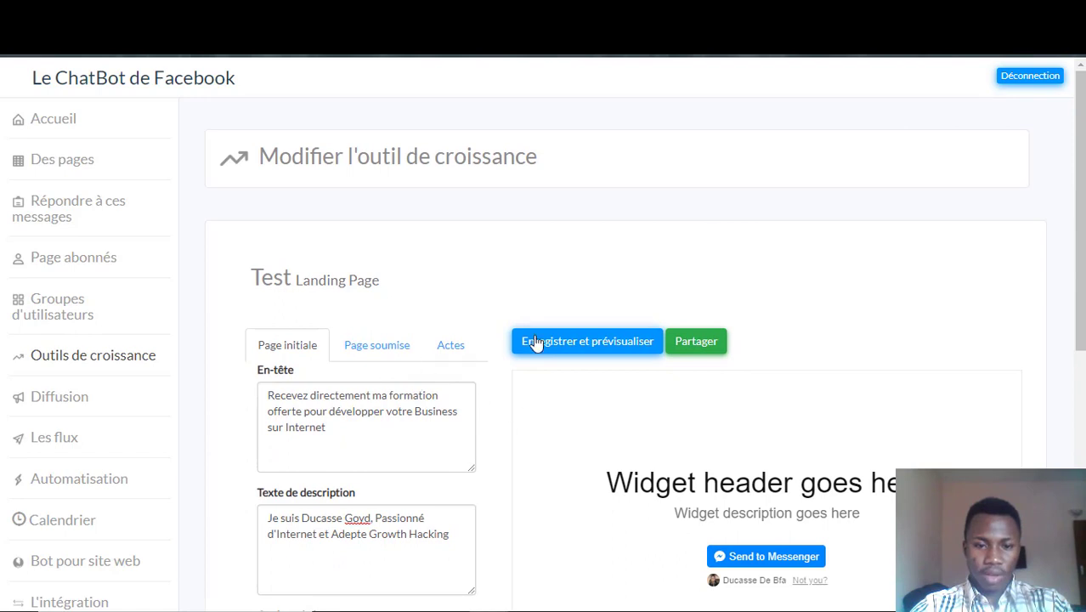
pyautogui.click(568, 348)
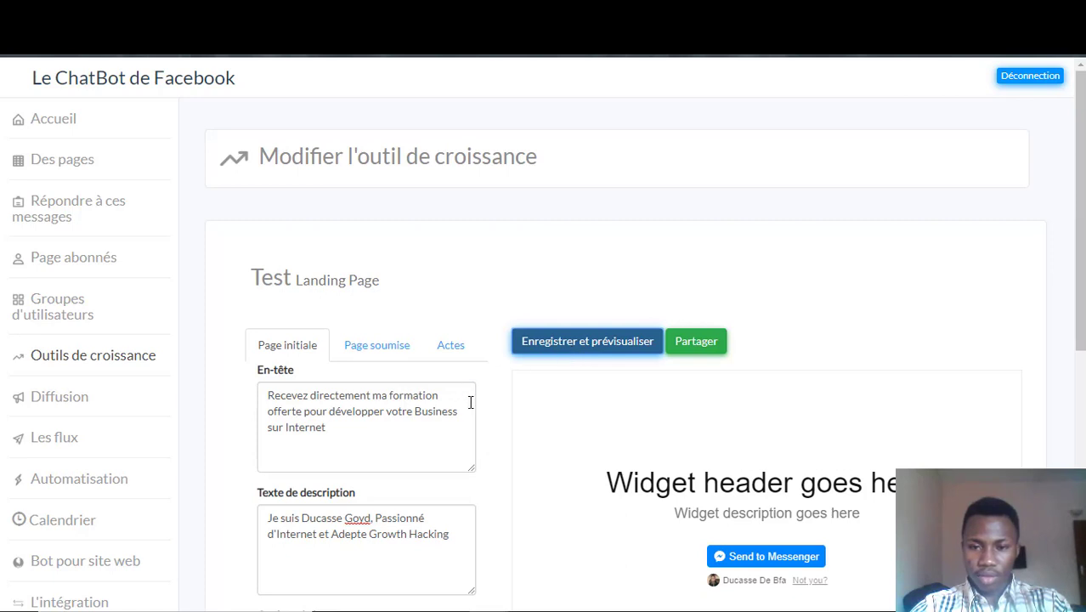
pyautogui.scroll(-3, 470, 402)
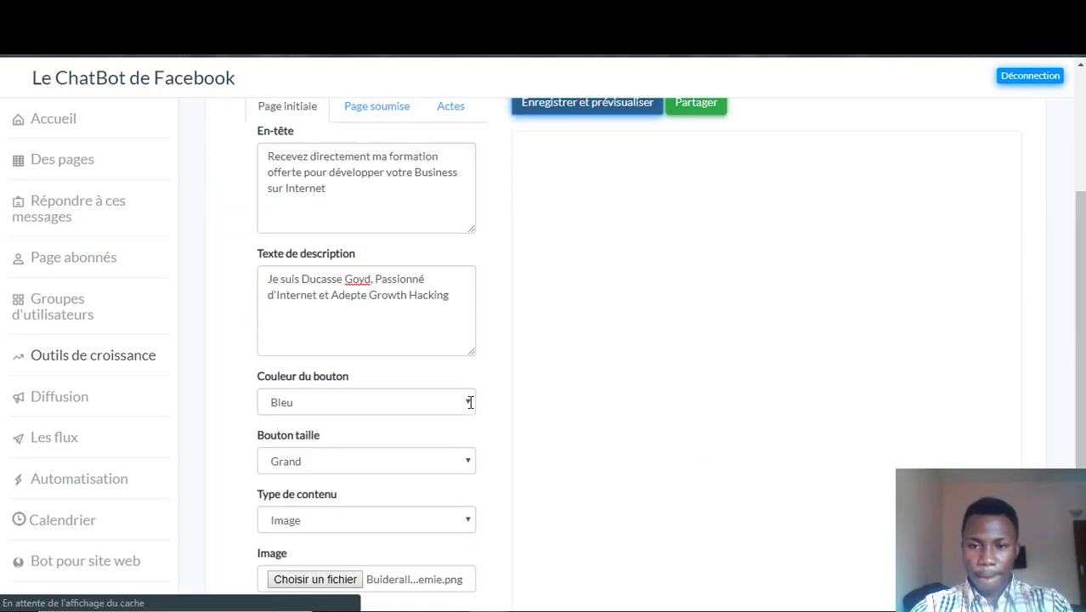
pyautogui.scroll(3, 677, 452)
pyautogui.scroll(-3, 677, 452)
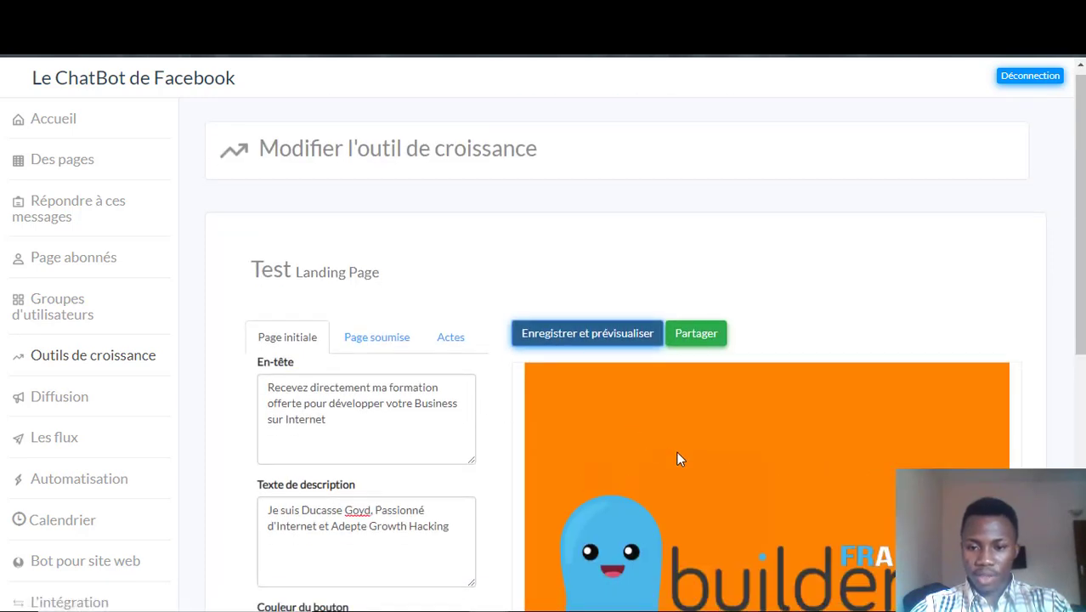
# Examine the landing page preview, checking its image, header, description and Send to Messenger button against the colors
pyautogui.scroll(-3, 676, 459)
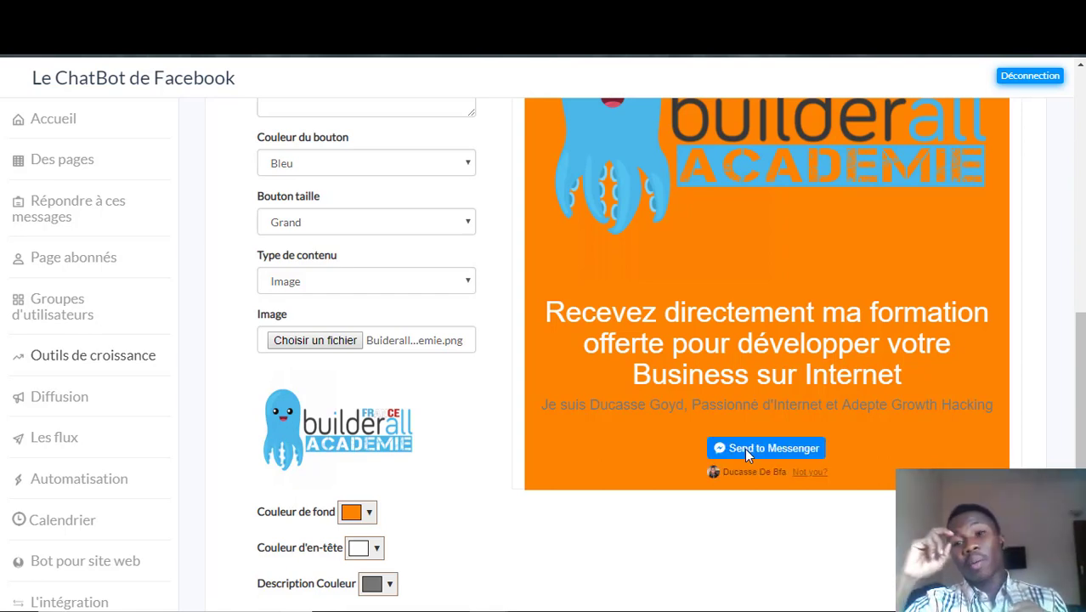
pyautogui.scroll(3, 857, 420)
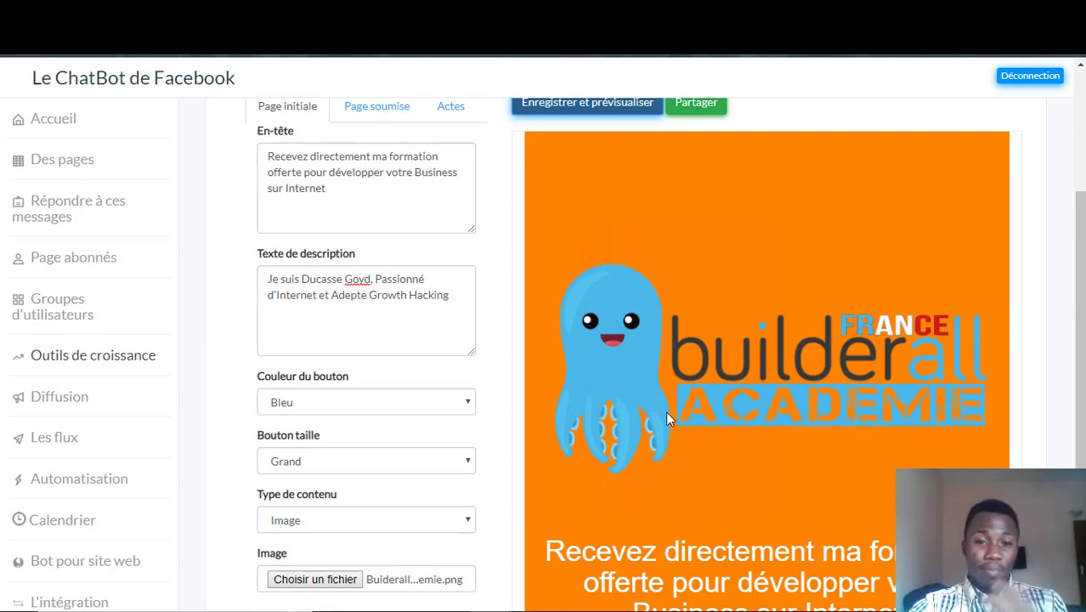
pyautogui.scroll(3, 666, 412)
pyautogui.scroll(-2, 667, 417)
pyautogui.scroll(-3, 693, 443)
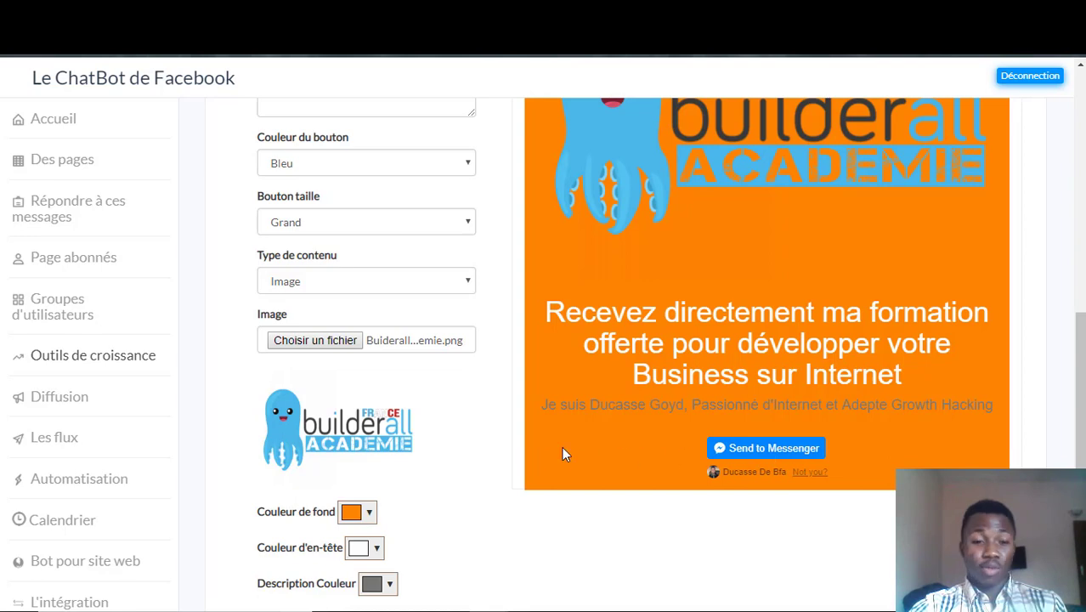
pyautogui.scroll(3, 787, 420)
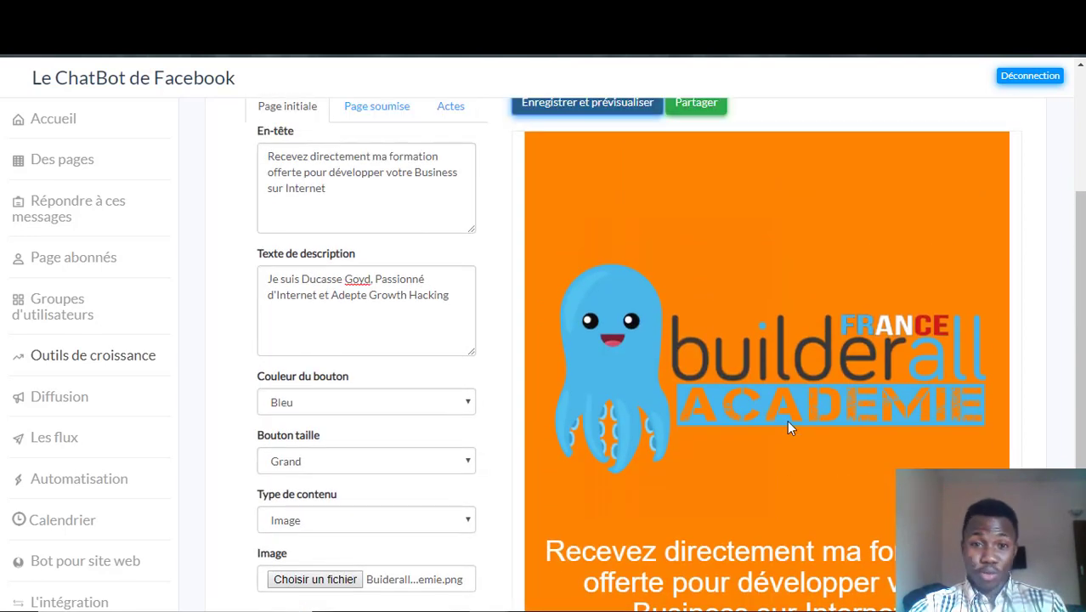
pyautogui.scroll(3, 787, 420)
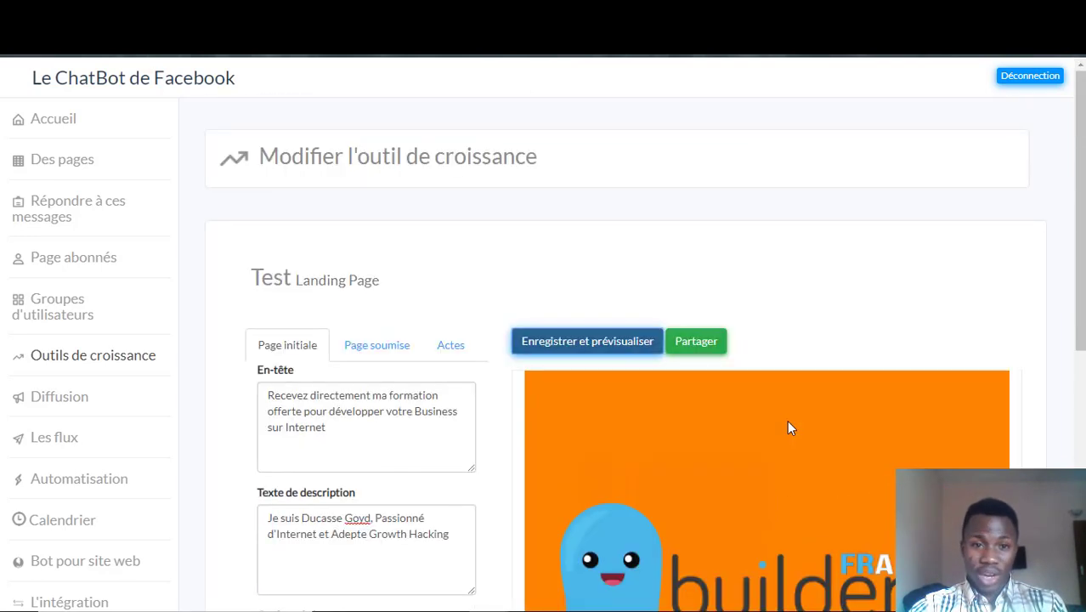
# Open the submitted page's settings and examine its action after submission, text, button label, content type and color options
pyautogui.click(387, 351)
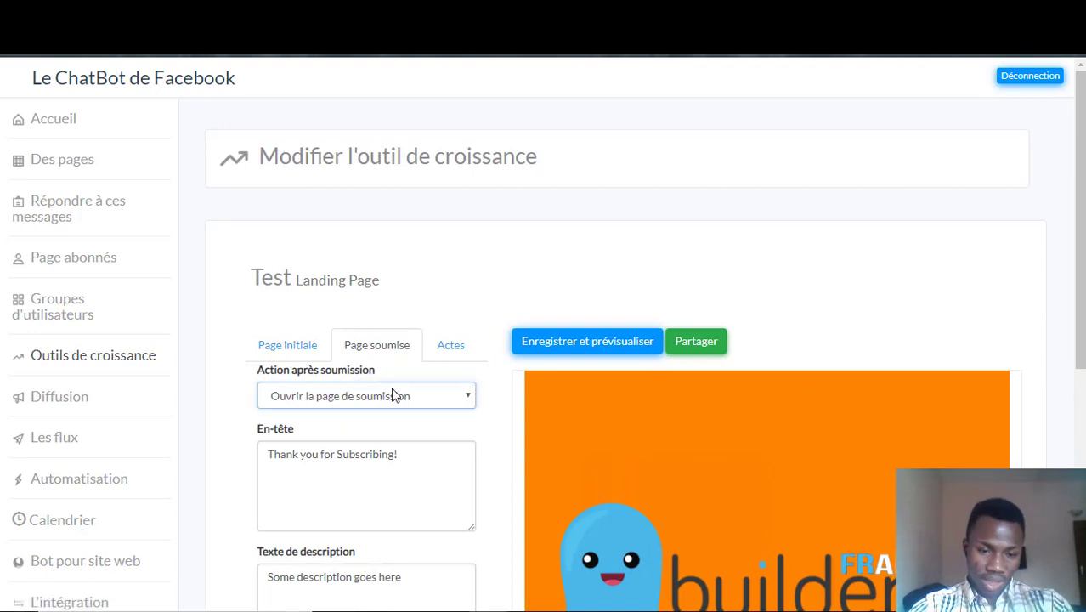
pyautogui.click(392, 394)
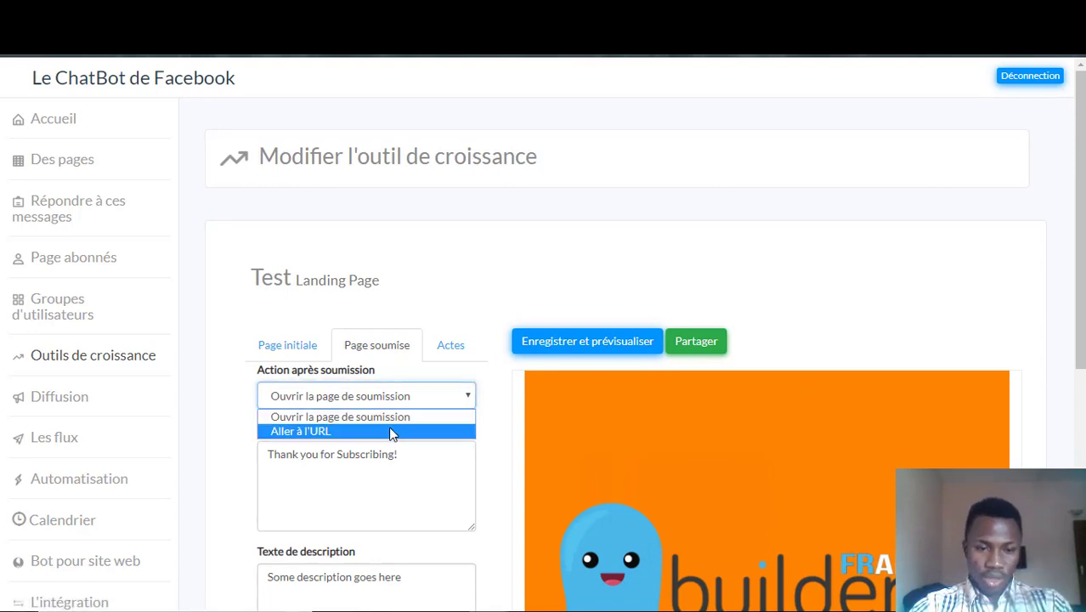
pyautogui.click(418, 453)
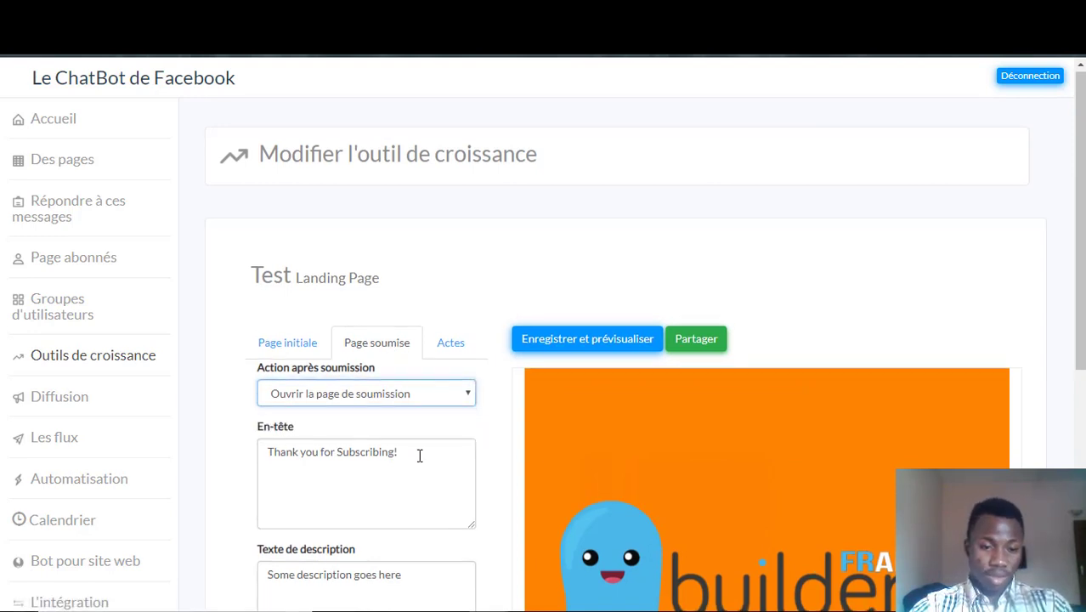
pyautogui.scroll(-3, 419, 456)
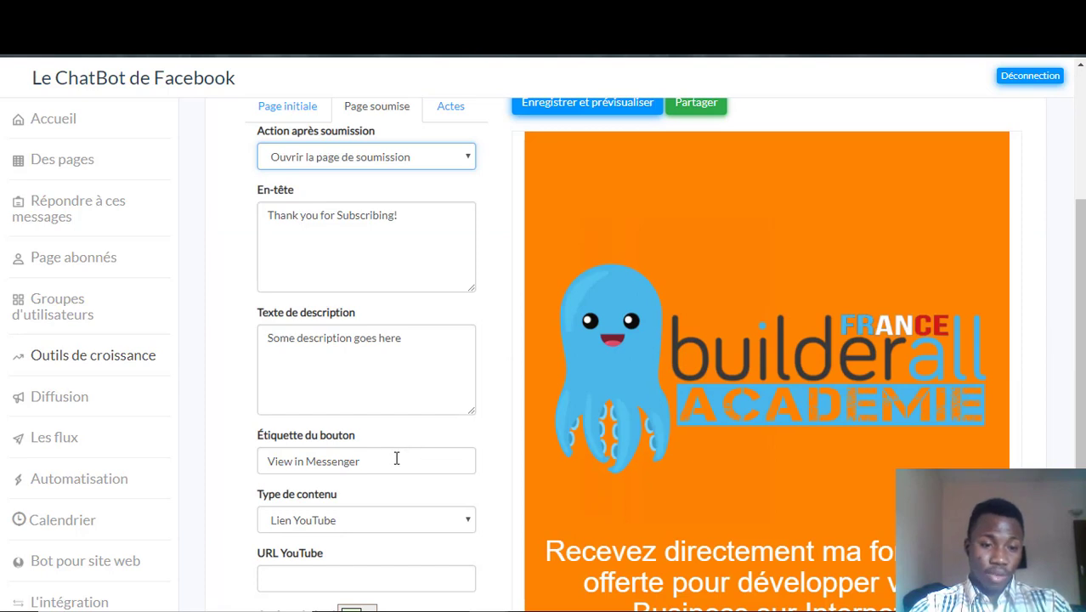
pyautogui.scroll(-2, 394, 459)
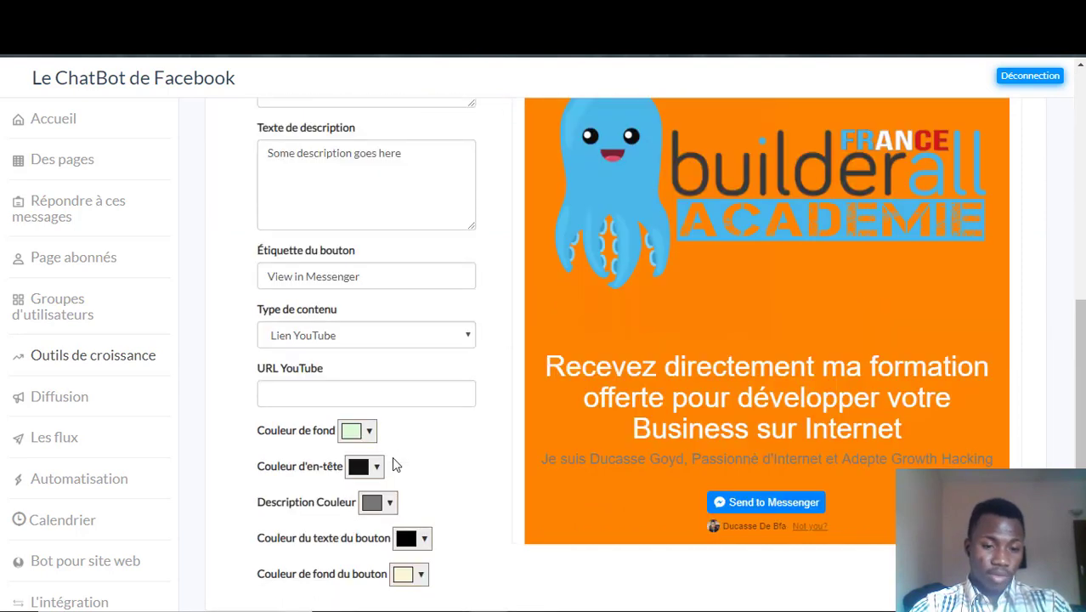
pyautogui.scroll(5, 397, 463)
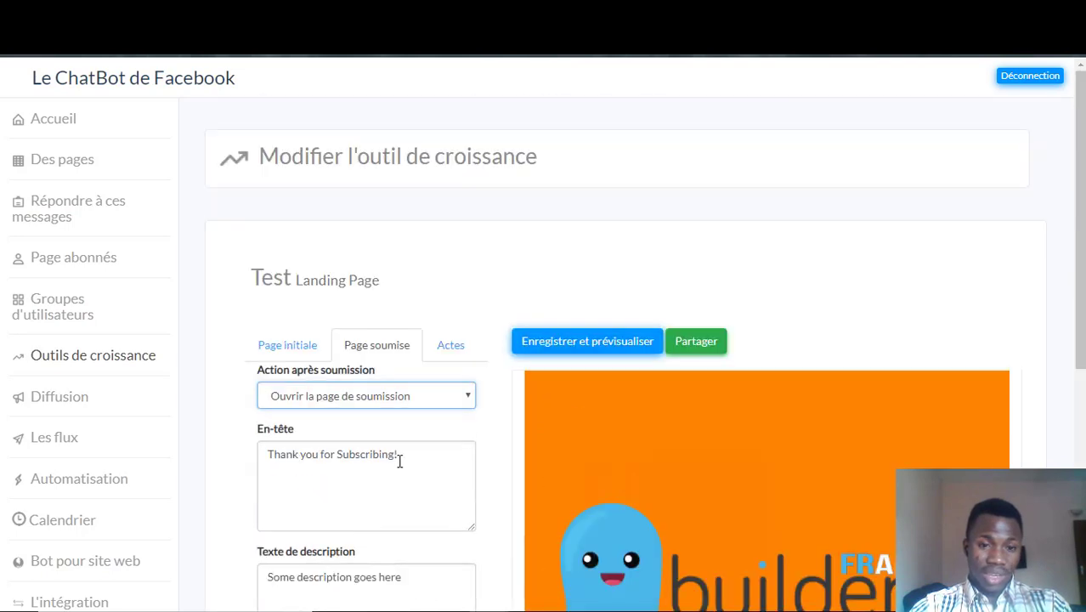
pyautogui.click(439, 400)
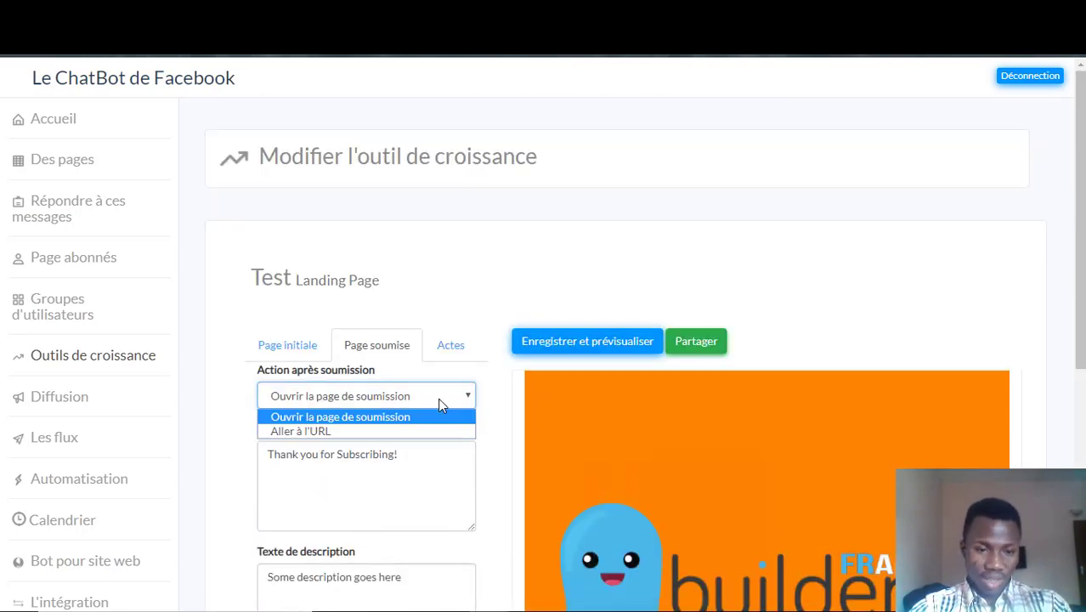
pyautogui.click(359, 432)
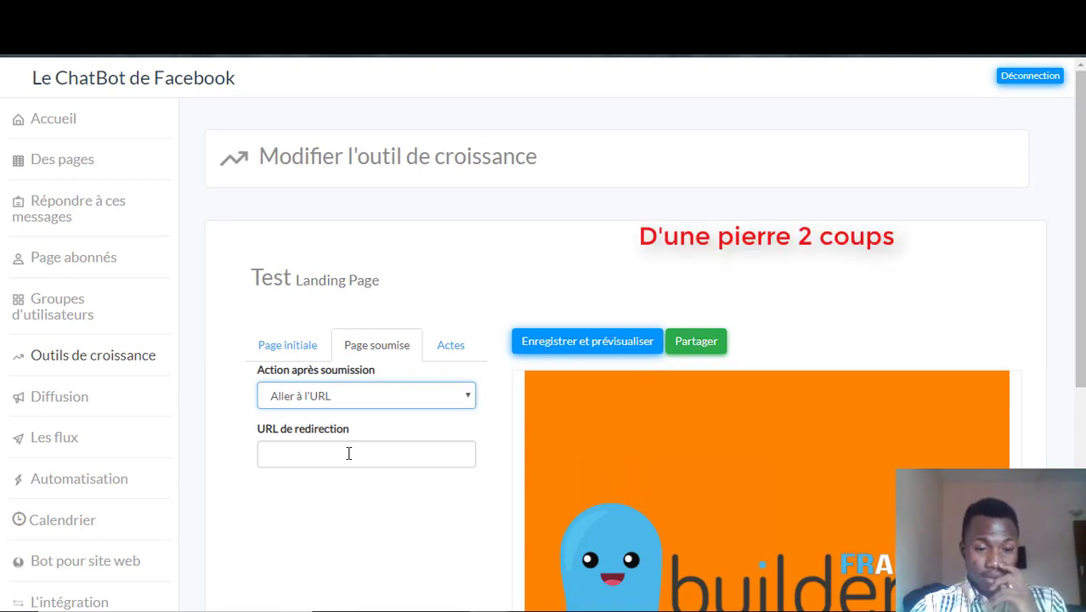
pyautogui.click(348, 453)
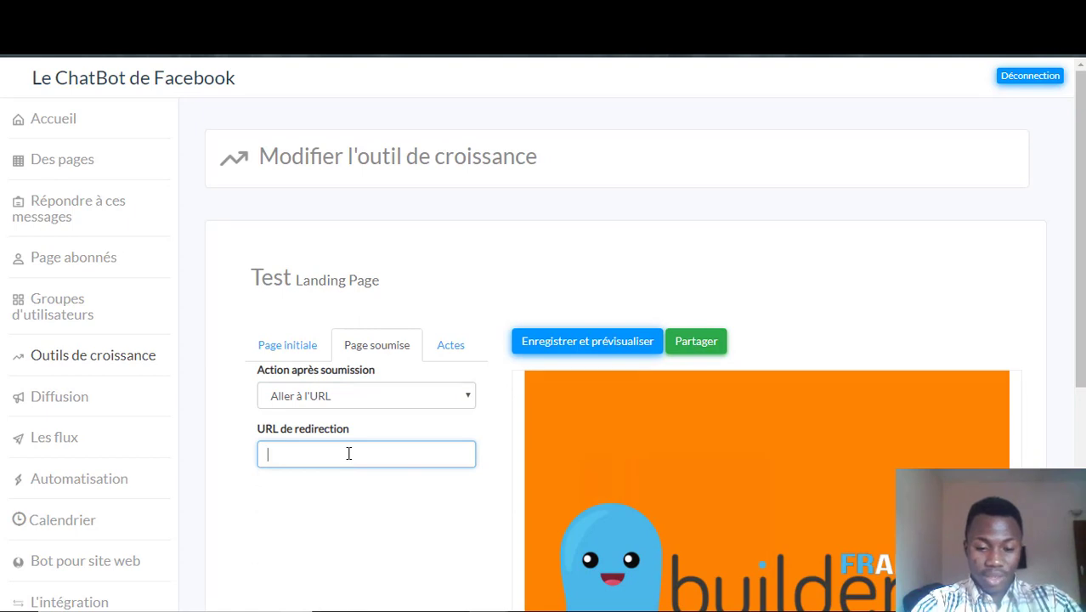
pyautogui.write('http')
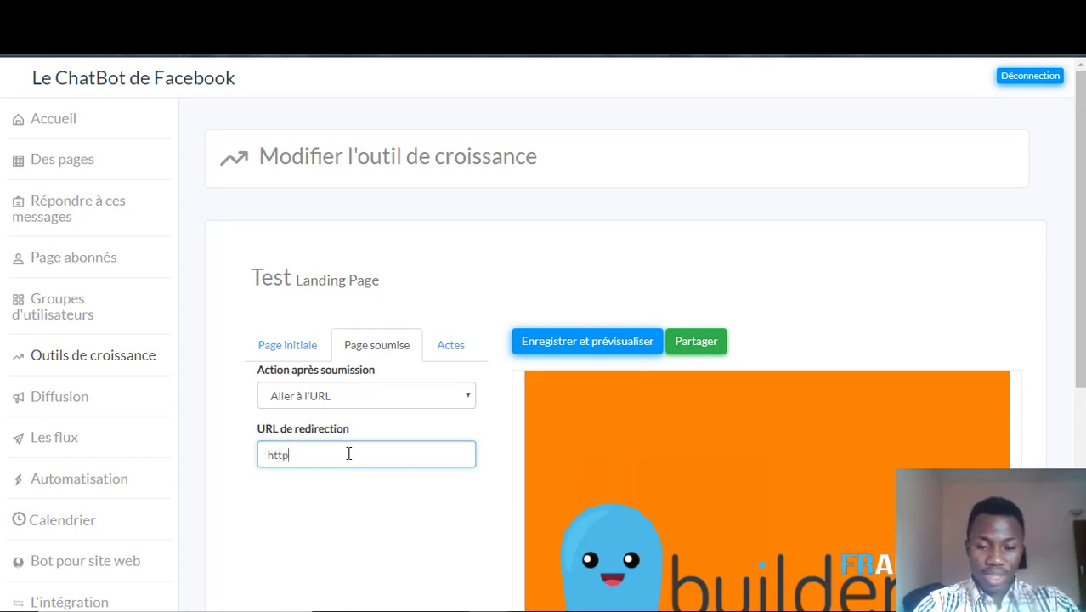
pyautogui.write('://')
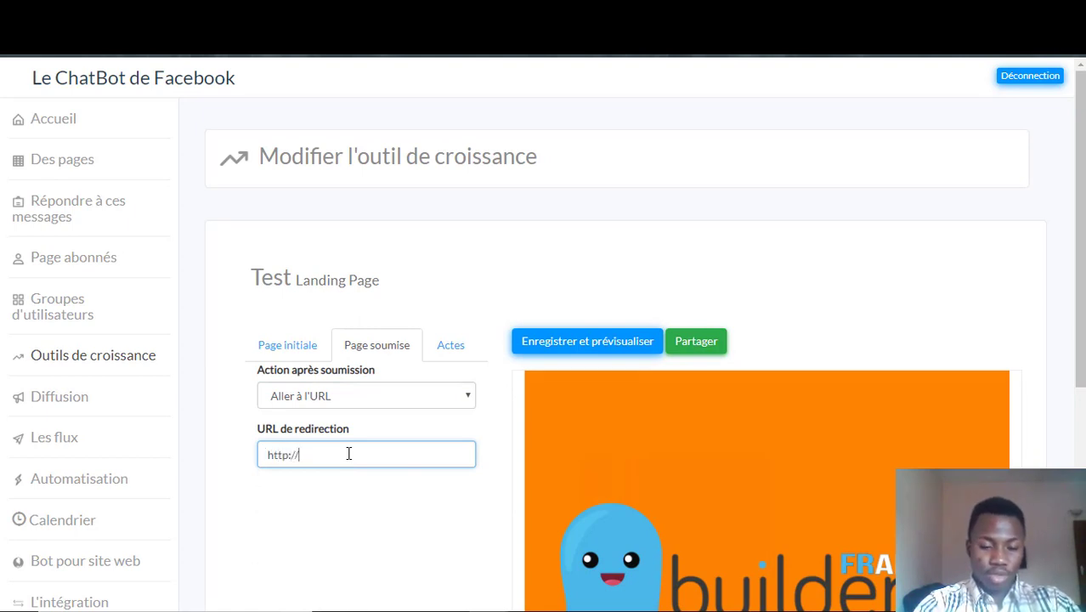
pyautogui.write('bit.l')
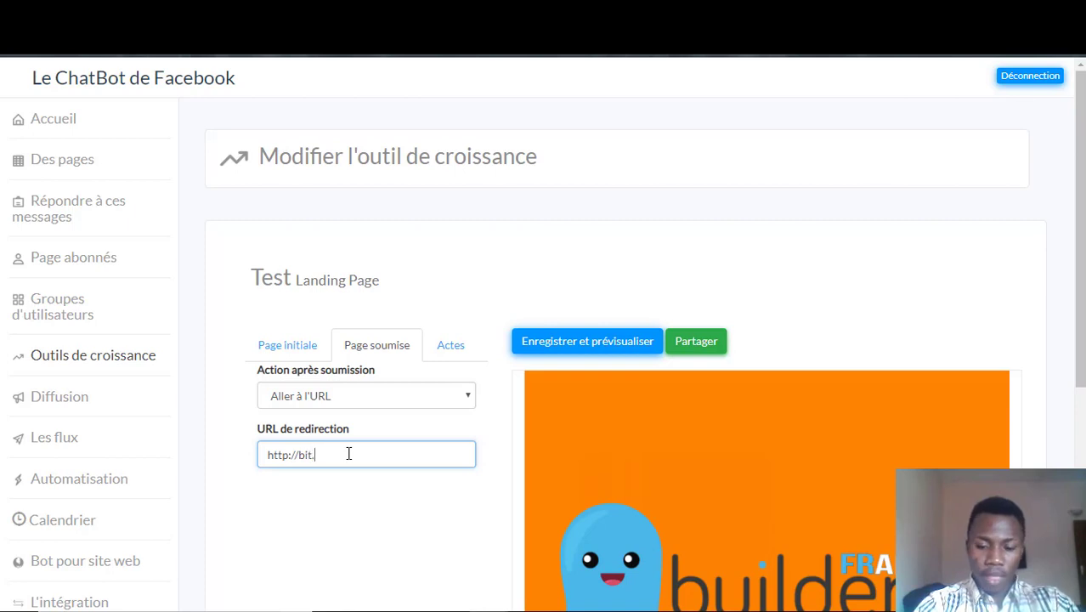
pyautogui.write('y/')
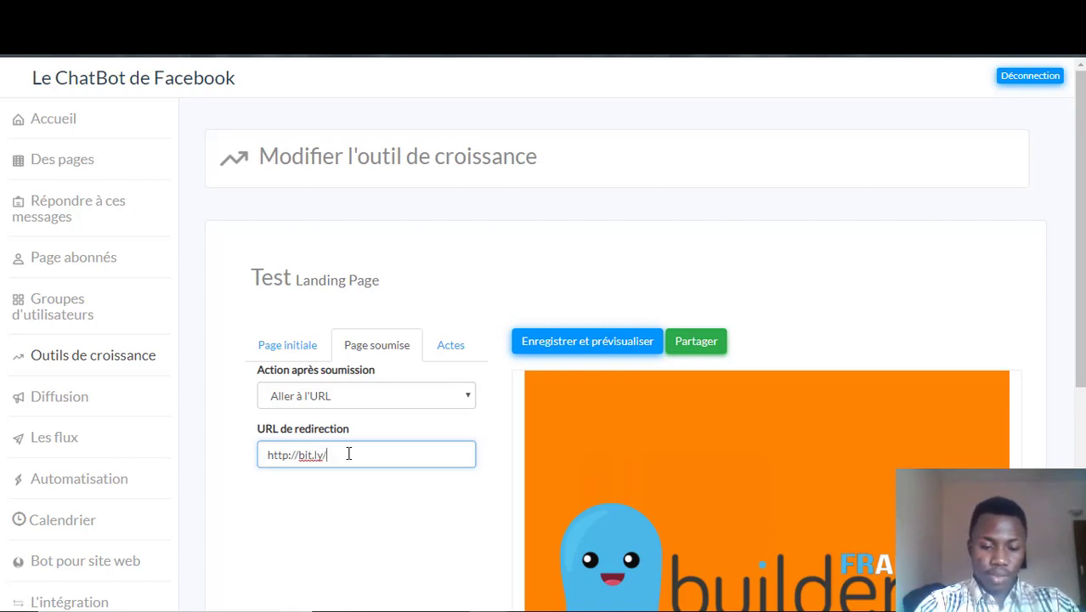
pyautogui.write('busi')
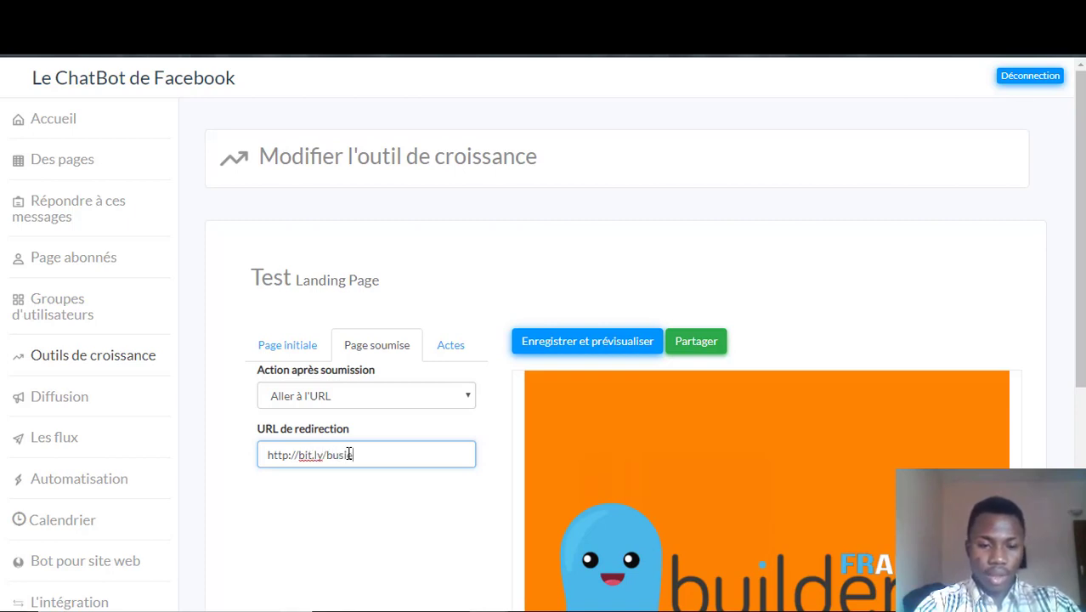
pyautogui.write('ness-dupli')
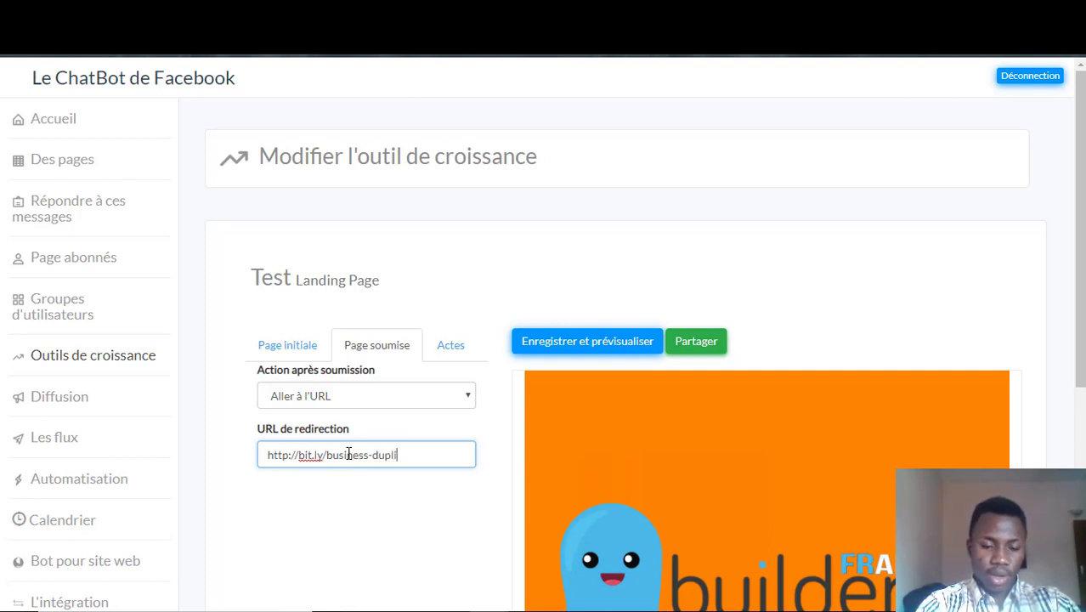
pyautogui.write('cable')
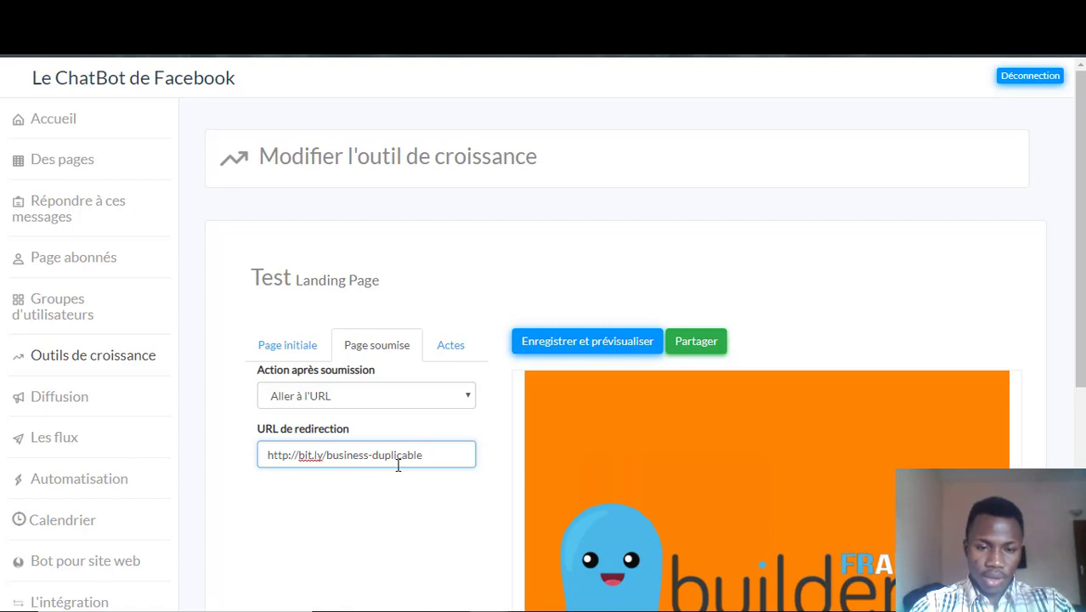
# Examine the growth tool's subscriber actions: the group assignment choices, starting flow and tag settings
pyautogui.scroll(-3, 401, 525)
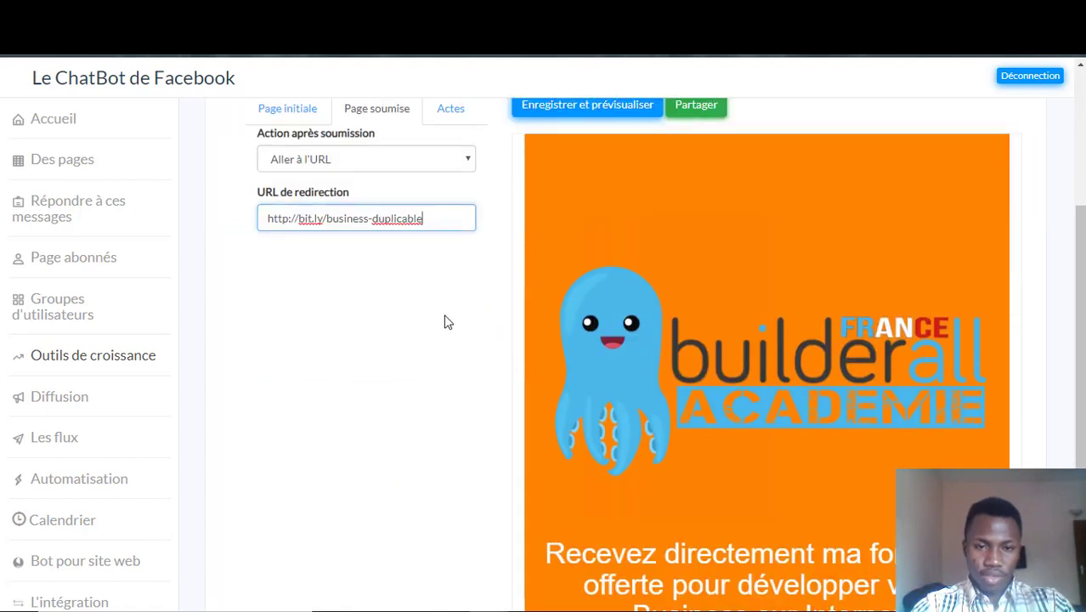
pyautogui.scroll(3, 442, 323)
pyautogui.click(450, 357)
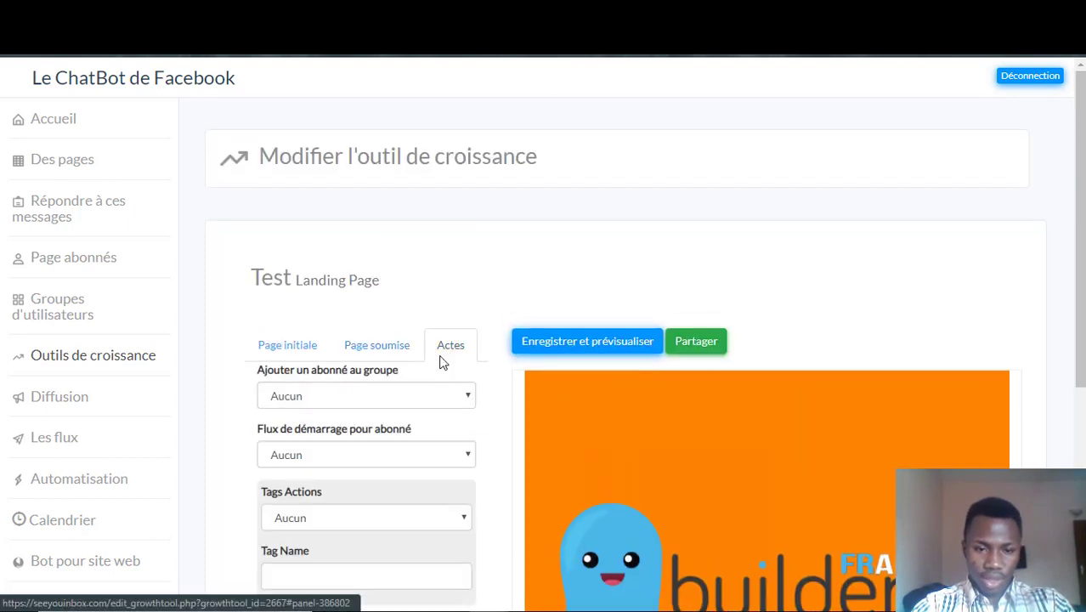
pyautogui.scroll(-3, 414, 438)
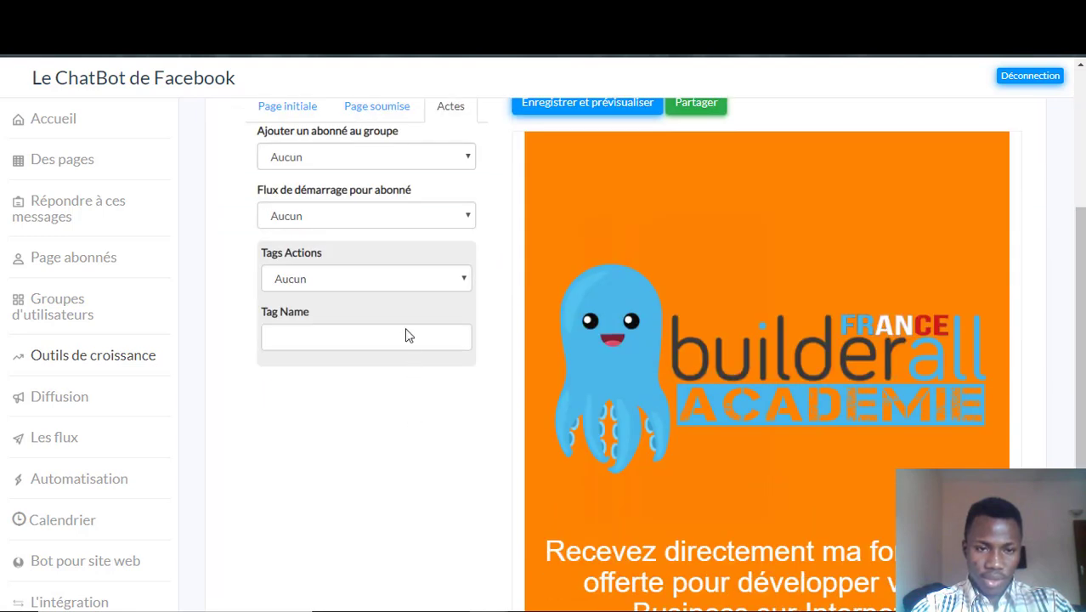
pyautogui.scroll(3, 405, 335)
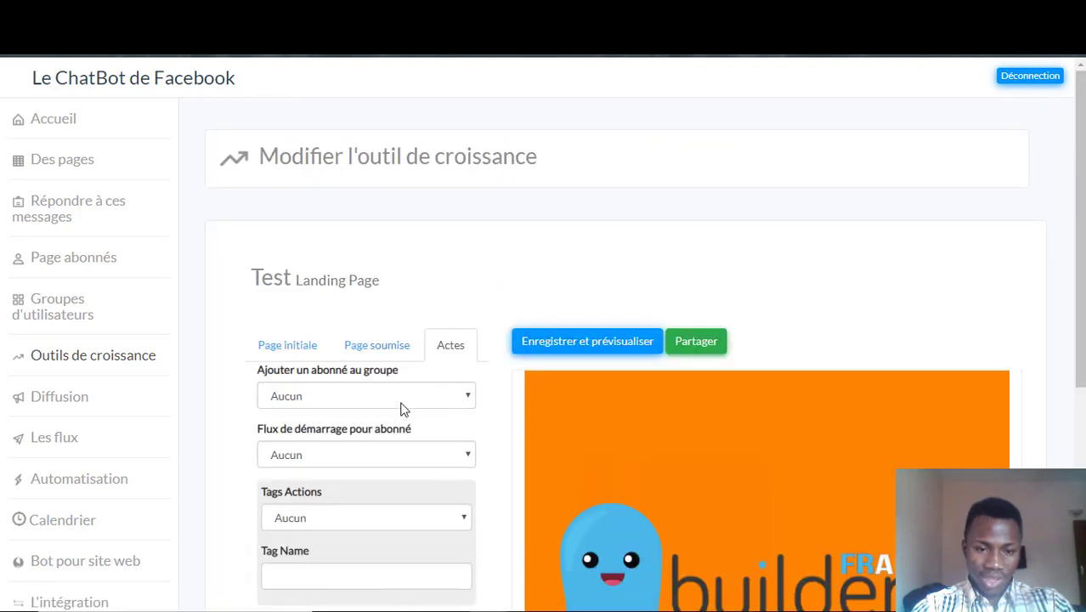
pyautogui.click(401, 399)
pyautogui.click(404, 405)
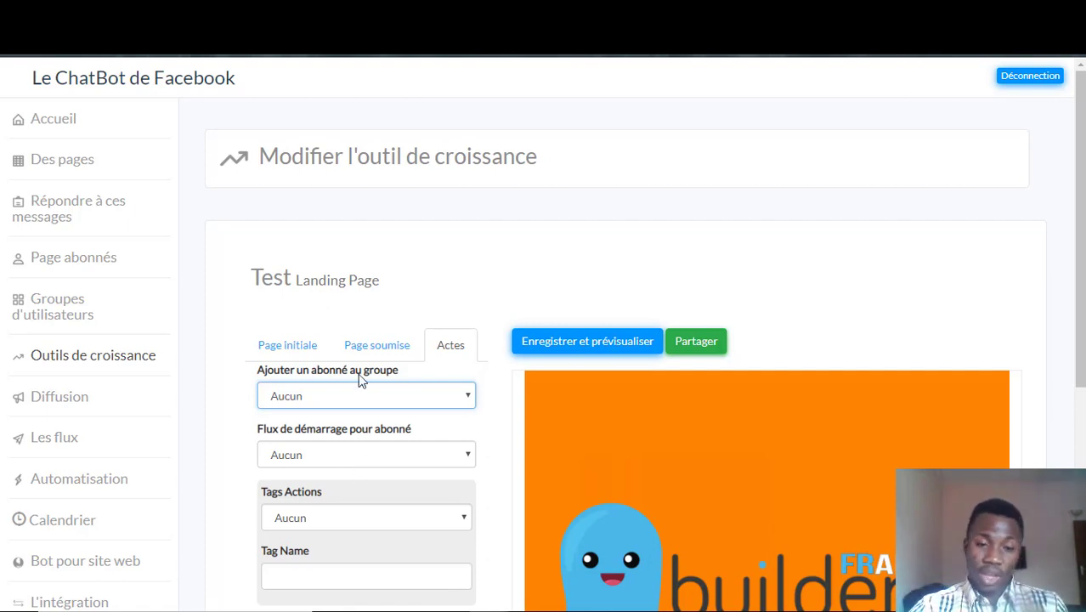
# Save the growth tool with its submitted page redirection and check the reloaded landing page preview down to the Messenger button
pyautogui.click(365, 344)
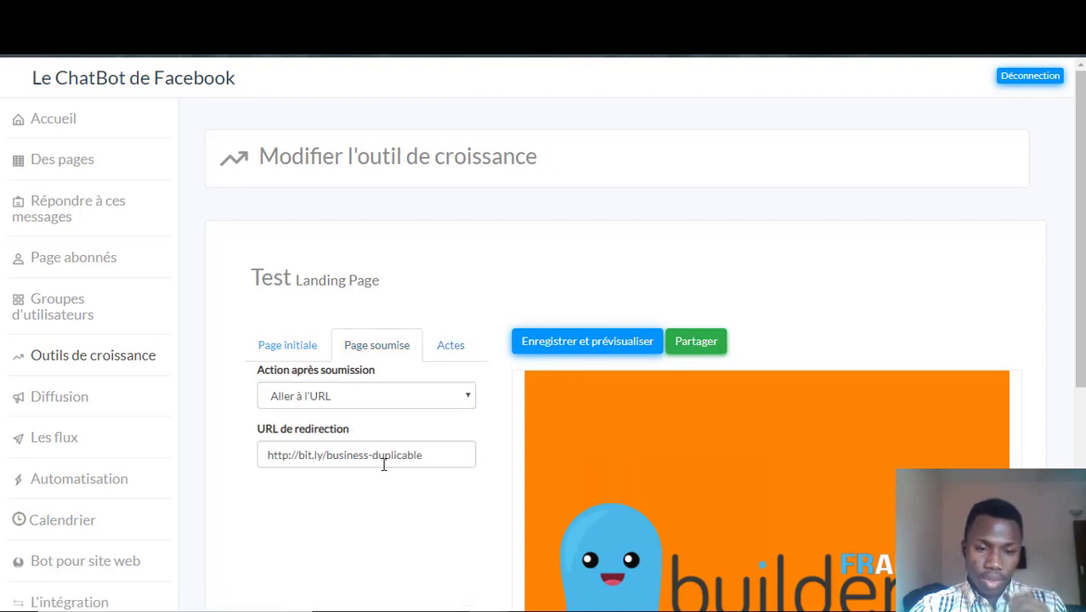
pyautogui.click(567, 340)
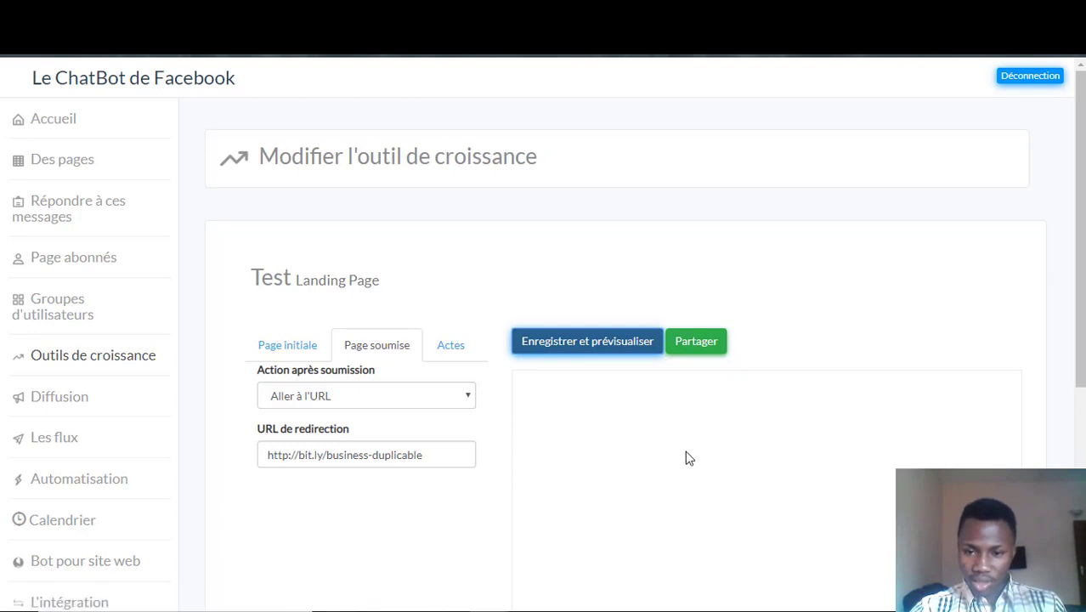
pyautogui.scroll(-3, 690, 459)
pyautogui.scroll(-1, 689, 459)
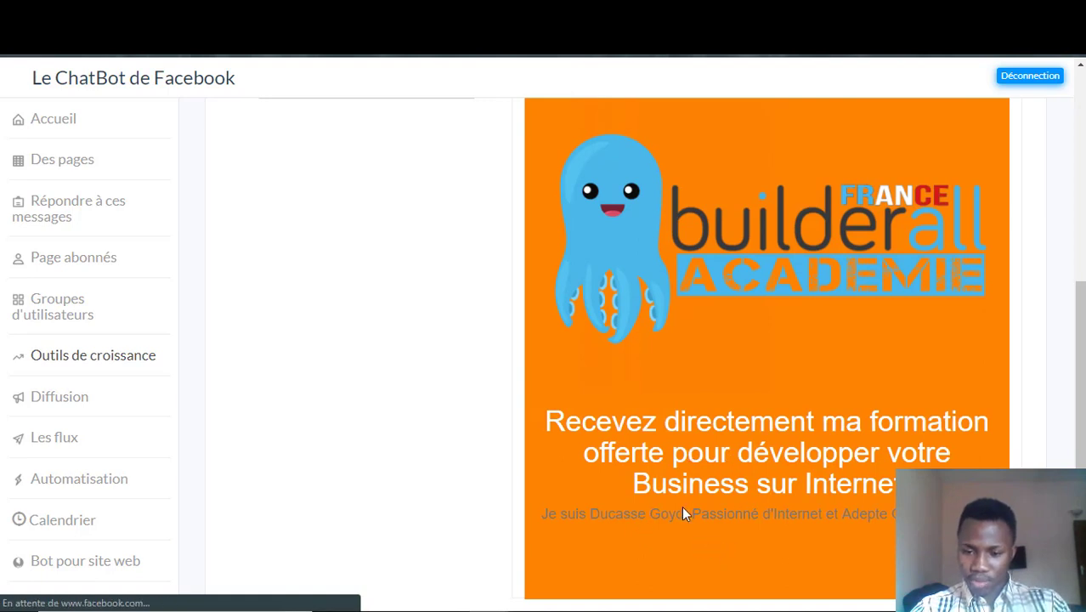
pyautogui.scroll(3, 680, 480)
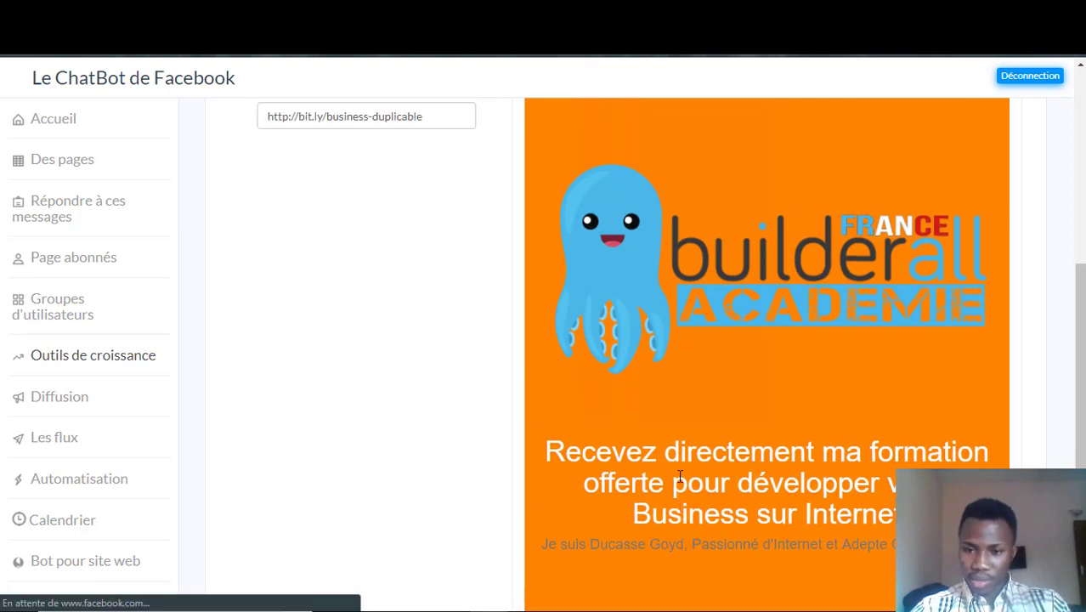
pyautogui.scroll(-3, 679, 482)
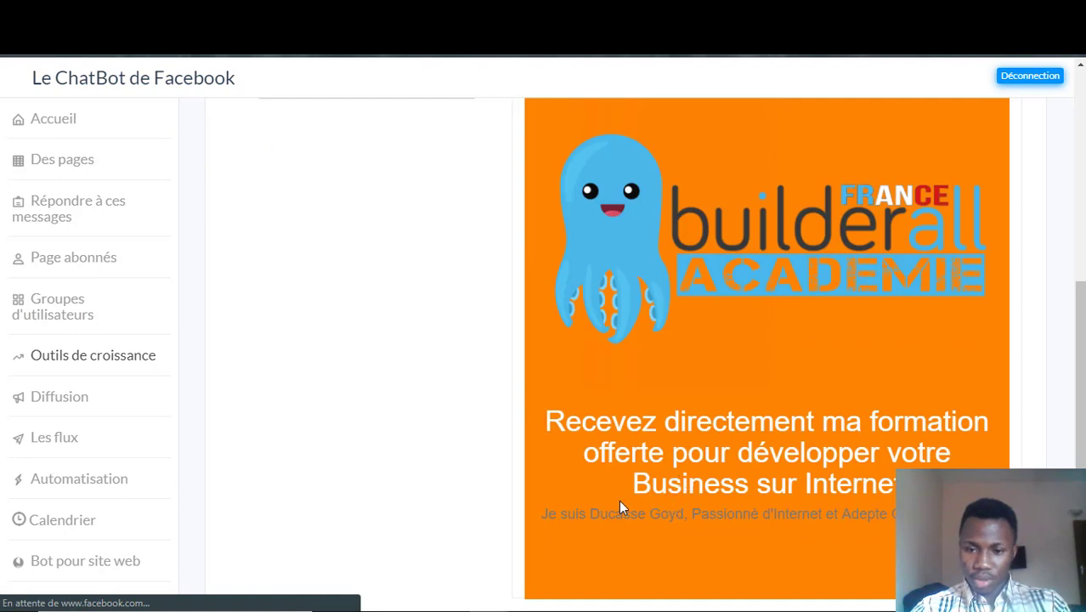
pyautogui.scroll(4, 754, 512)
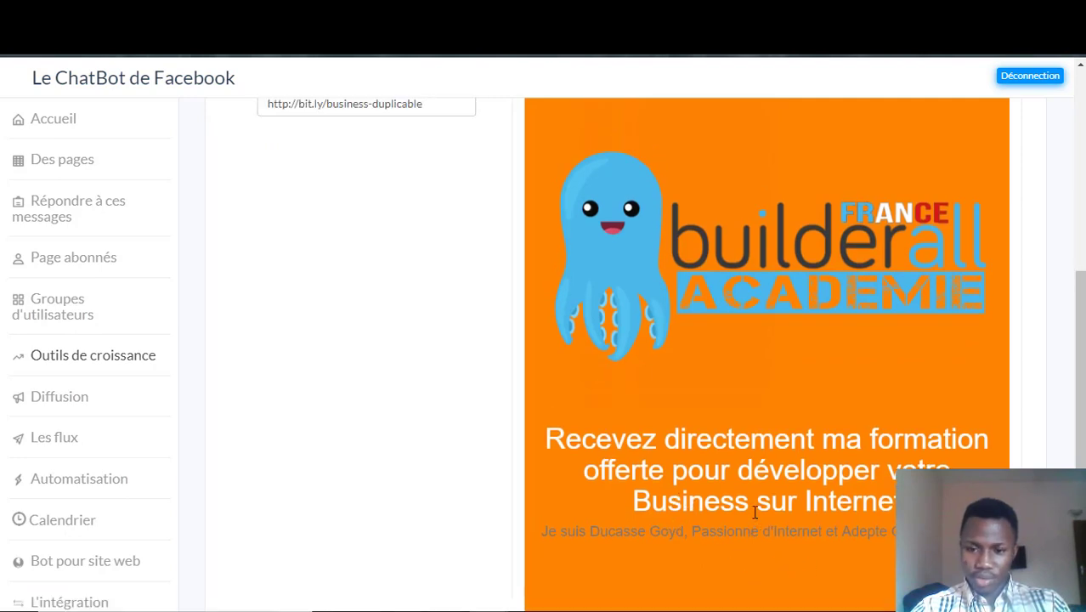
pyautogui.scroll(-1, 752, 510)
pyautogui.scroll(-3, 753, 510)
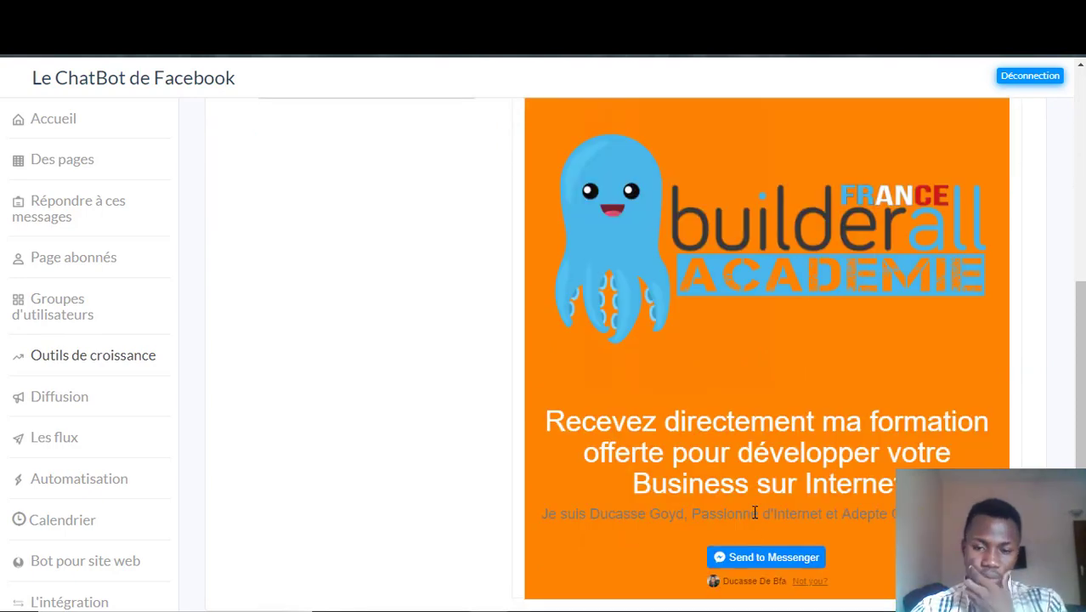
pyautogui.scroll(4, 663, 451)
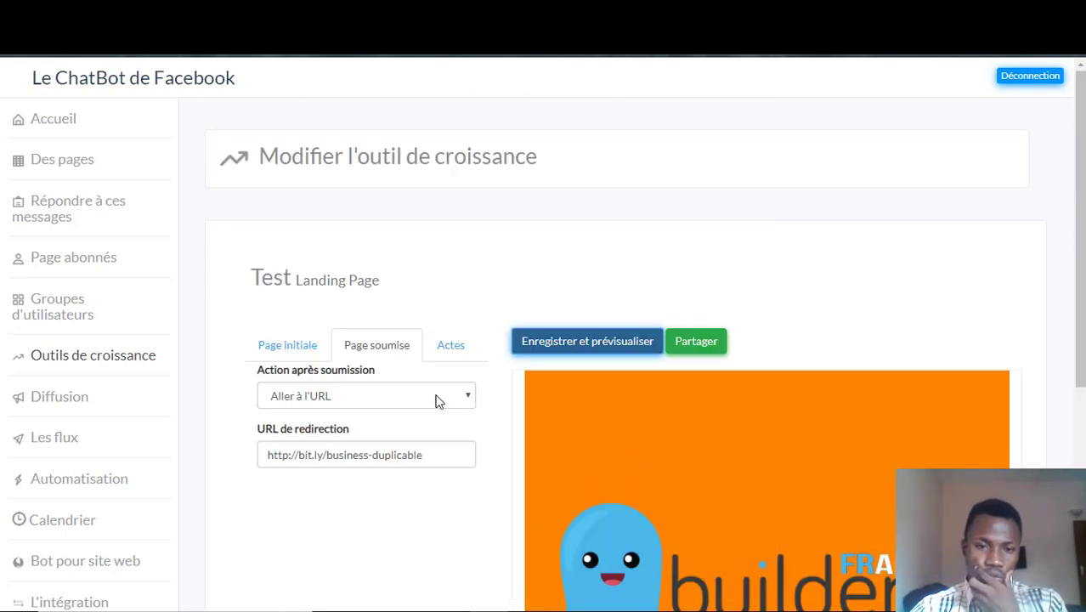
# Copy the landing page's URL from the growth tool's sharing options and open it in a new browser tab
pyautogui.click(708, 342)
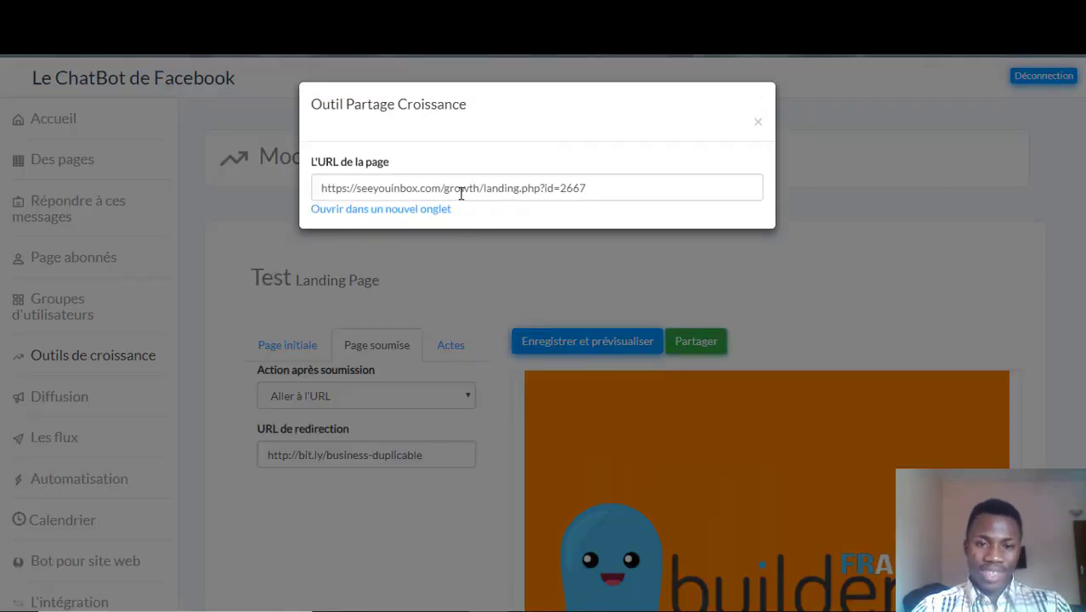
pyautogui.click(462, 191)
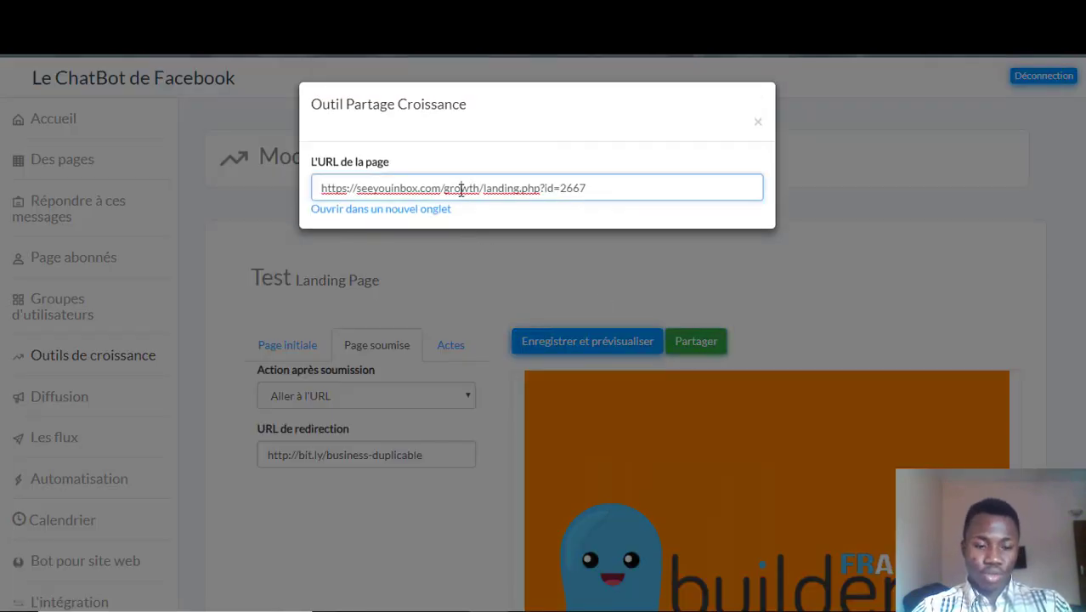
pyautogui.hotkey('ctrl', 'a')
pyautogui.hotkey('ctrl', 'c')
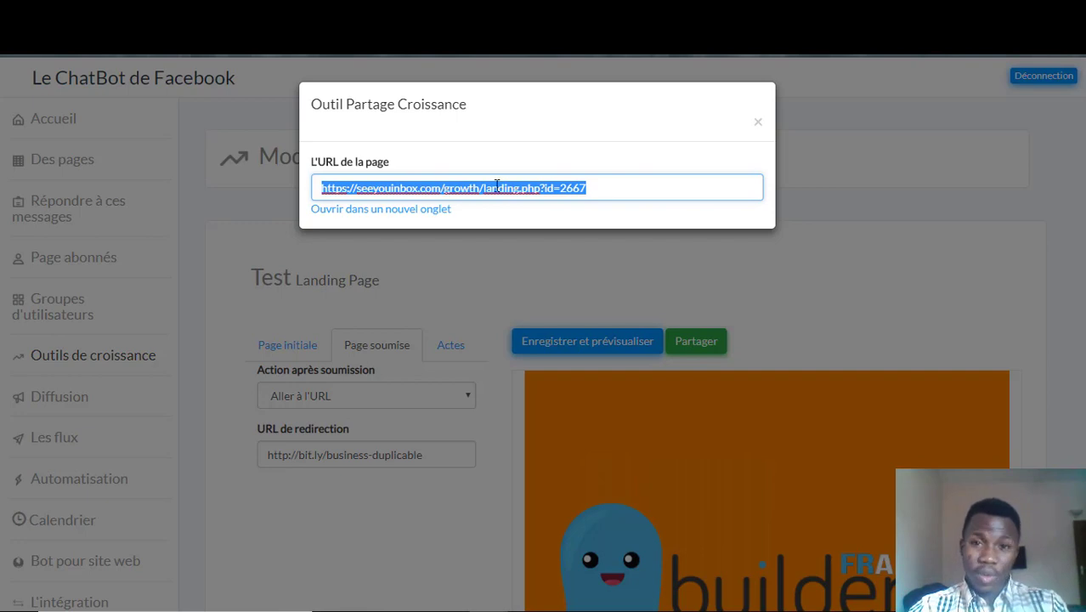
pyautogui.hotkey('ctrl', 't')
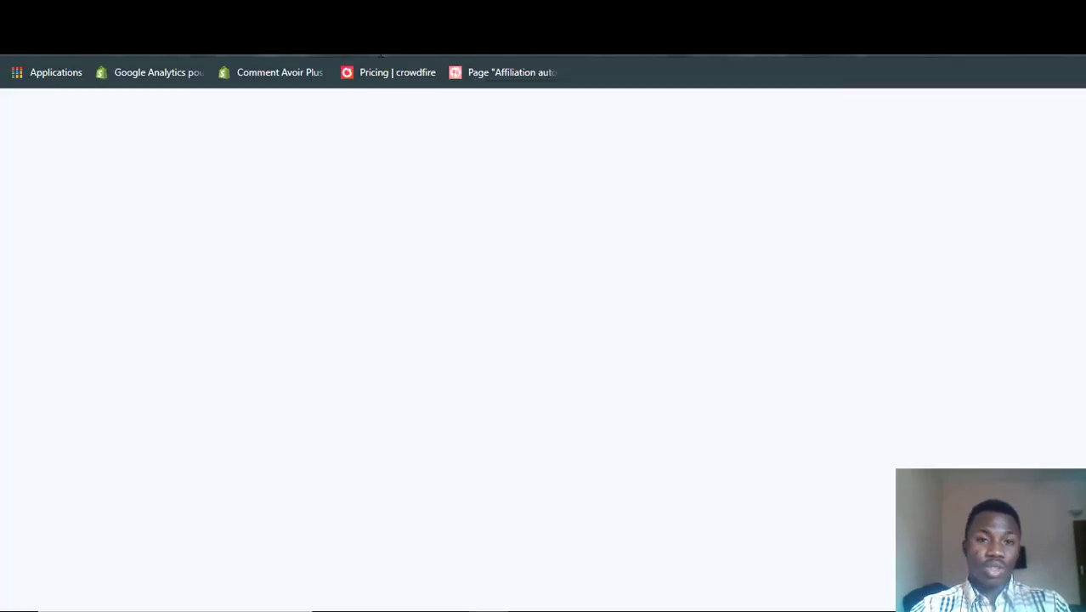
pyautogui.hotkey('ctrl', 'v')
pyautogui.press('Return')
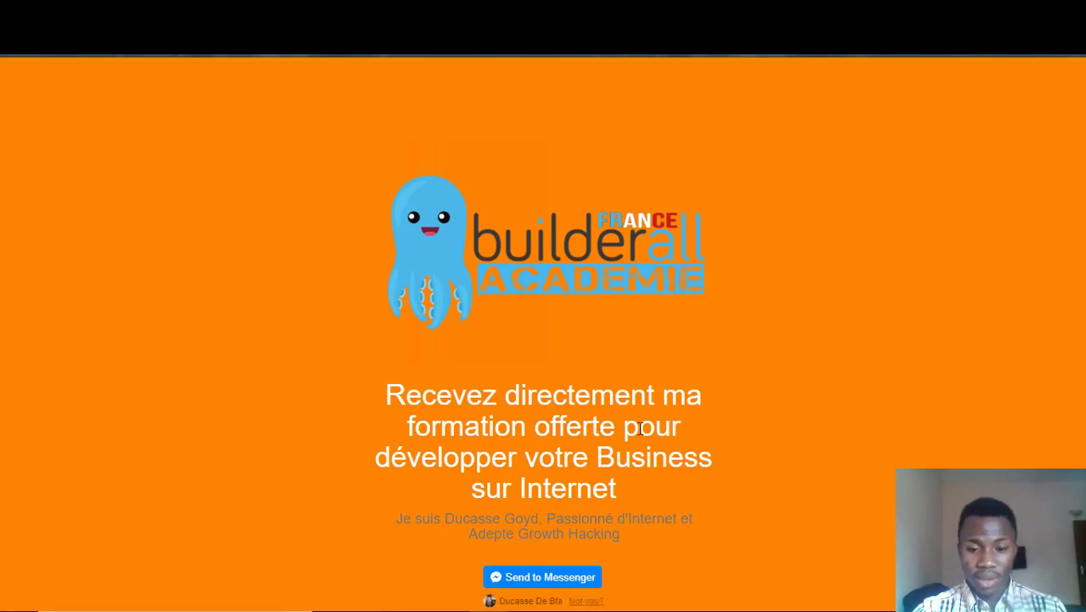
# Test subscribing through Send to Messenger on the live landing page and examine the redirect page's offer and sign-up form
pyautogui.click(560, 583)
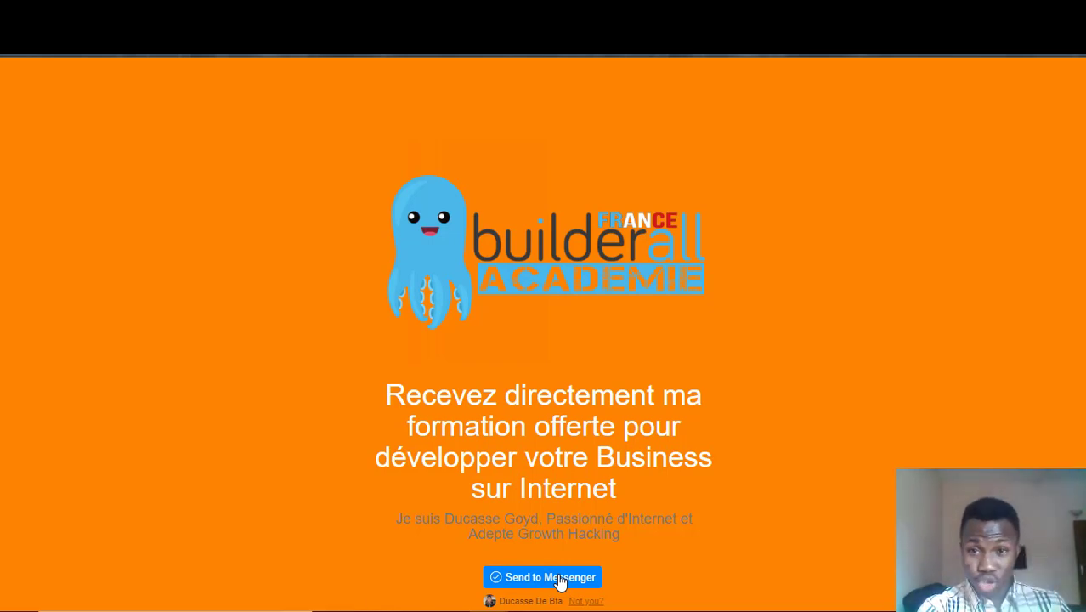
pyautogui.click(560, 583)
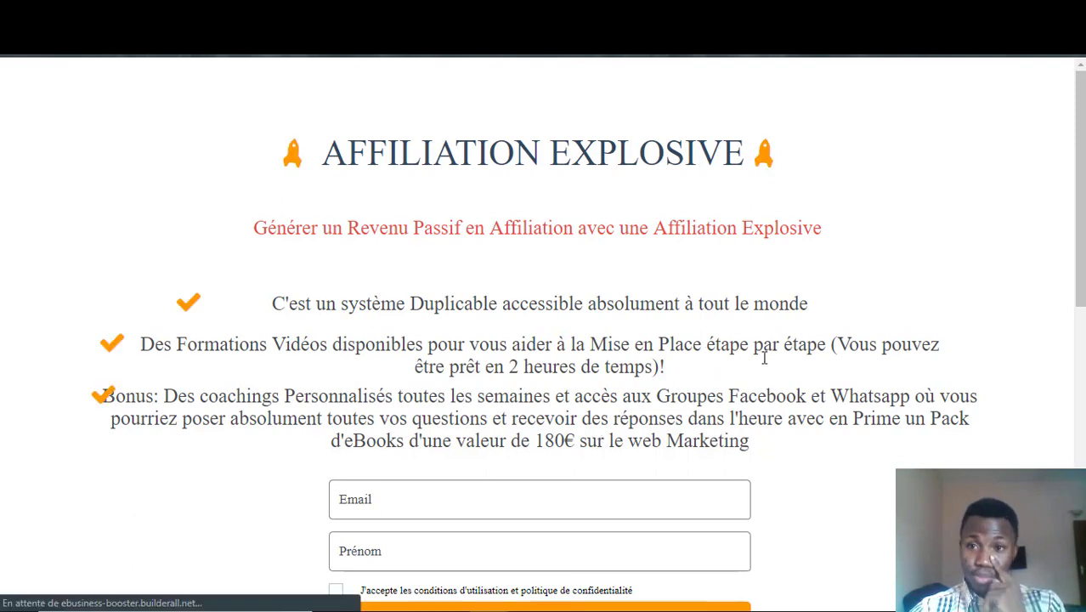
pyautogui.scroll(-5, 764, 359)
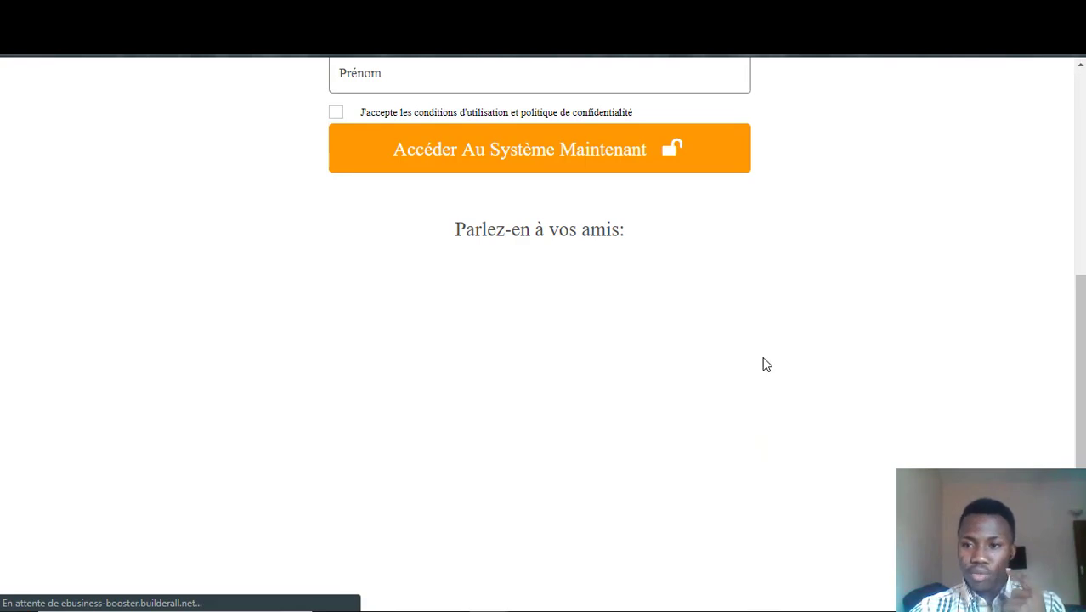
pyautogui.scroll(5, 764, 363)
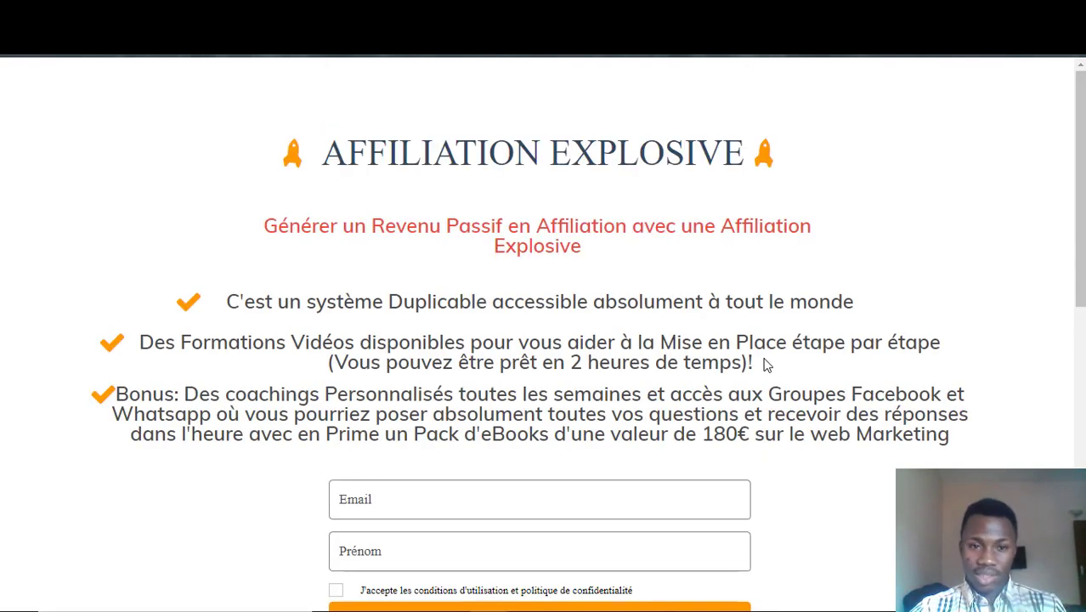
pyautogui.scroll(-3, 764, 363)
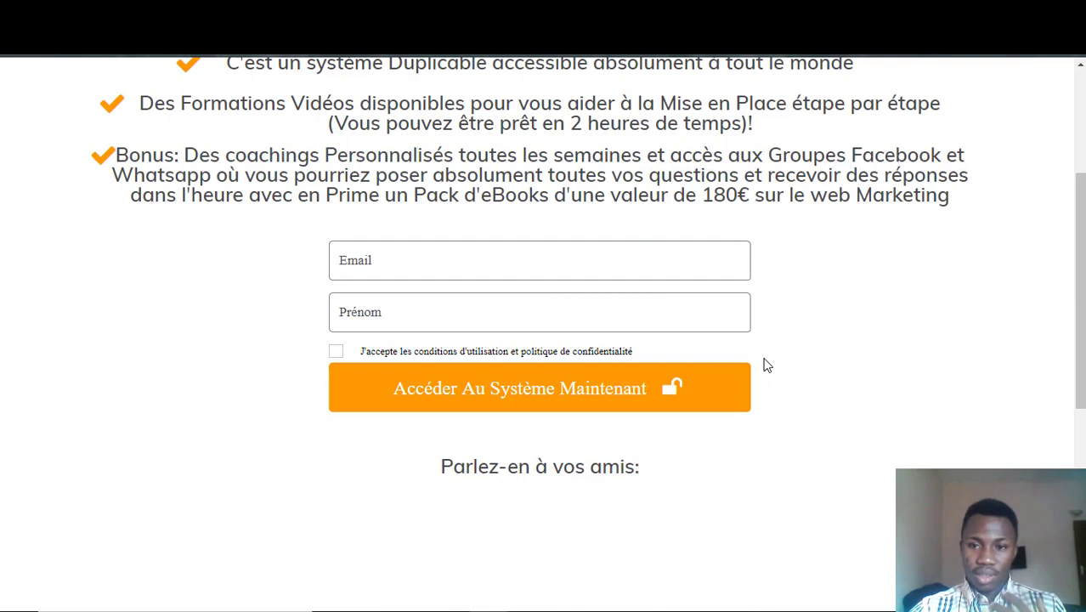
pyautogui.scroll(3, 764, 363)
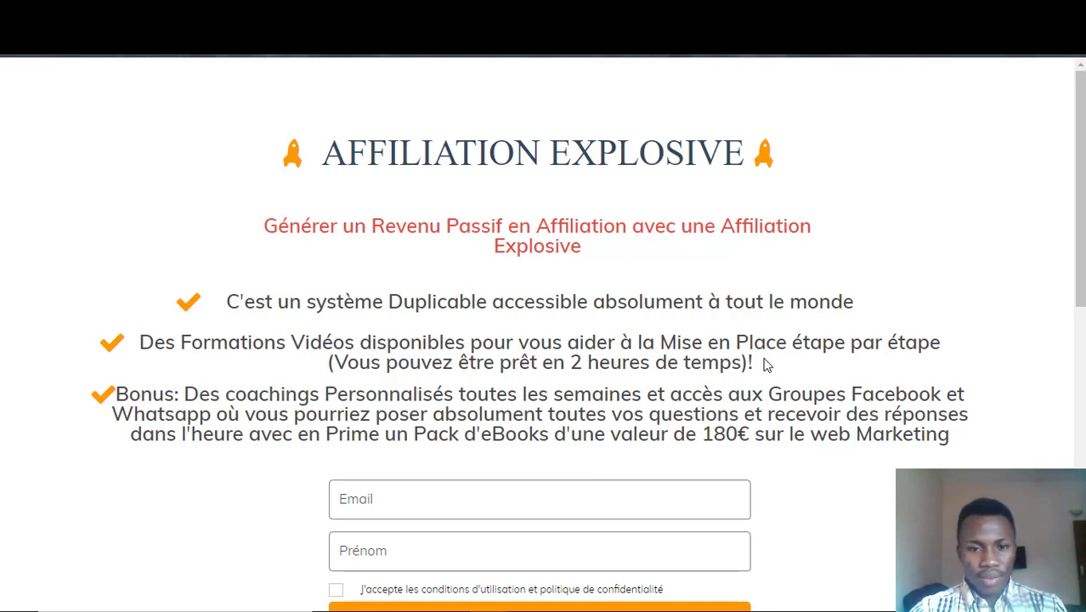
pyautogui.scroll(-3, 764, 363)
pyautogui.scroll(3, 764, 364)
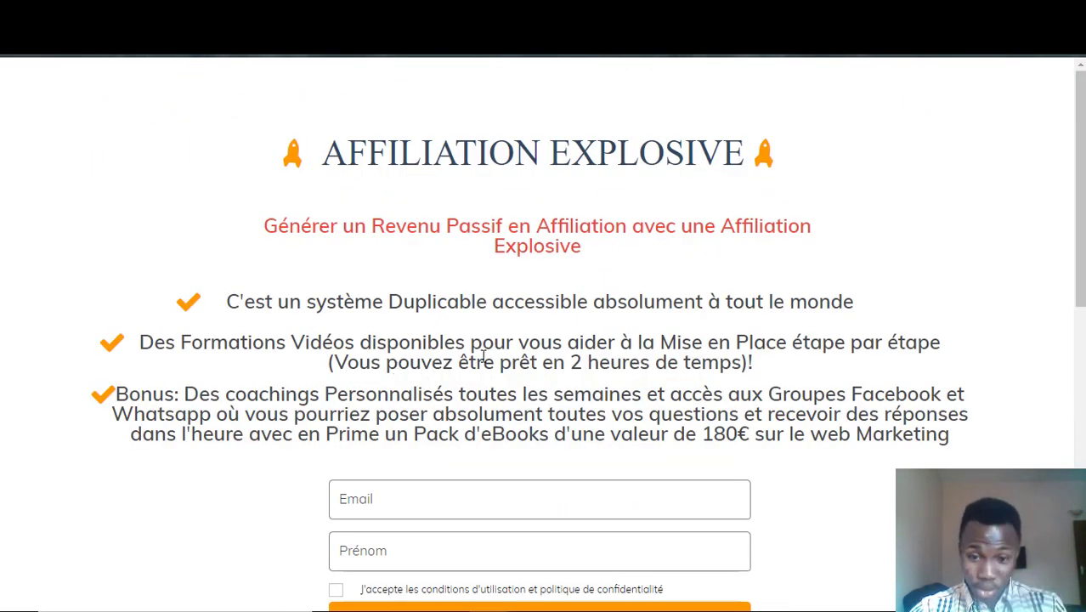
# Examine the redirect page's sign-up form: the email and first name fields, consent option and Accéder Au Système Maintenant button
pyautogui.scroll(-3, 518, 470)
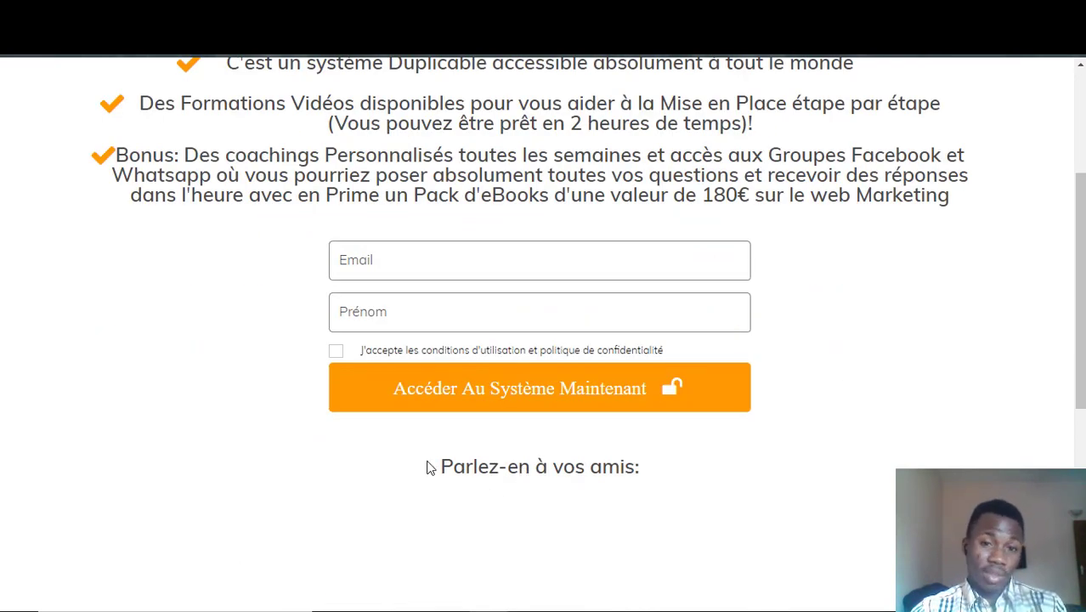
pyautogui.click(389, 269)
pyautogui.click(410, 306)
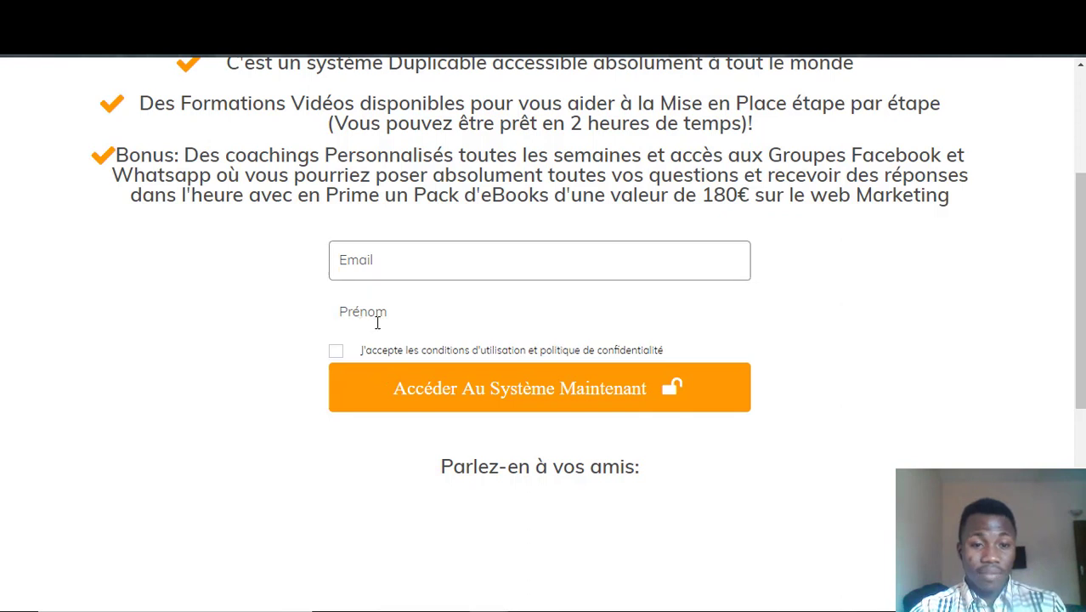
pyautogui.click(568, 400)
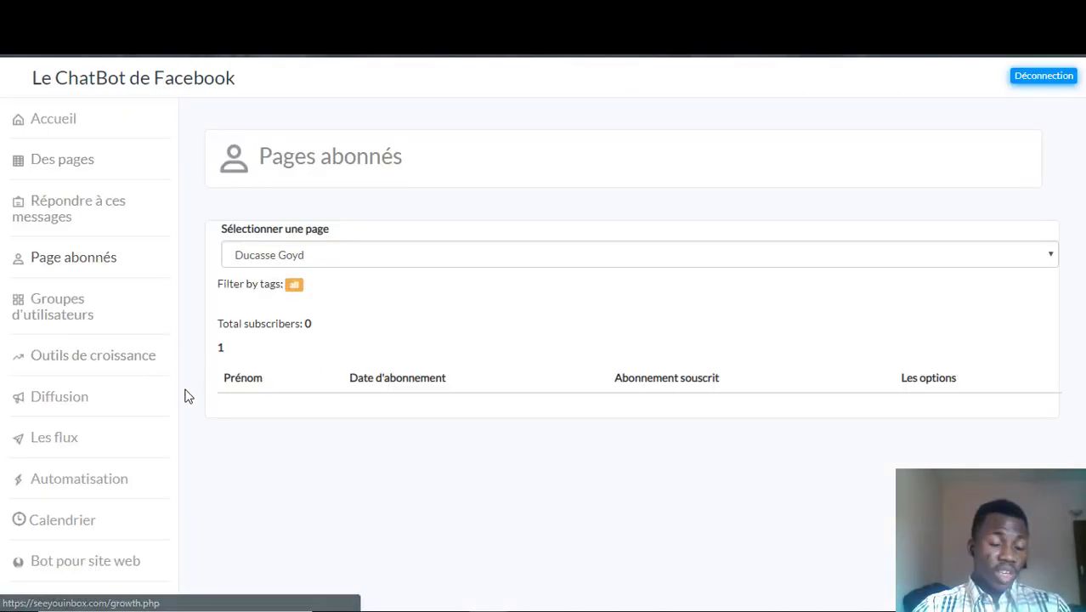
# Start a new tool from the ChatBot's growth tools list and compare the type choices Barre, Pop up and Page d'atterrissage
pyautogui.click(77, 358)
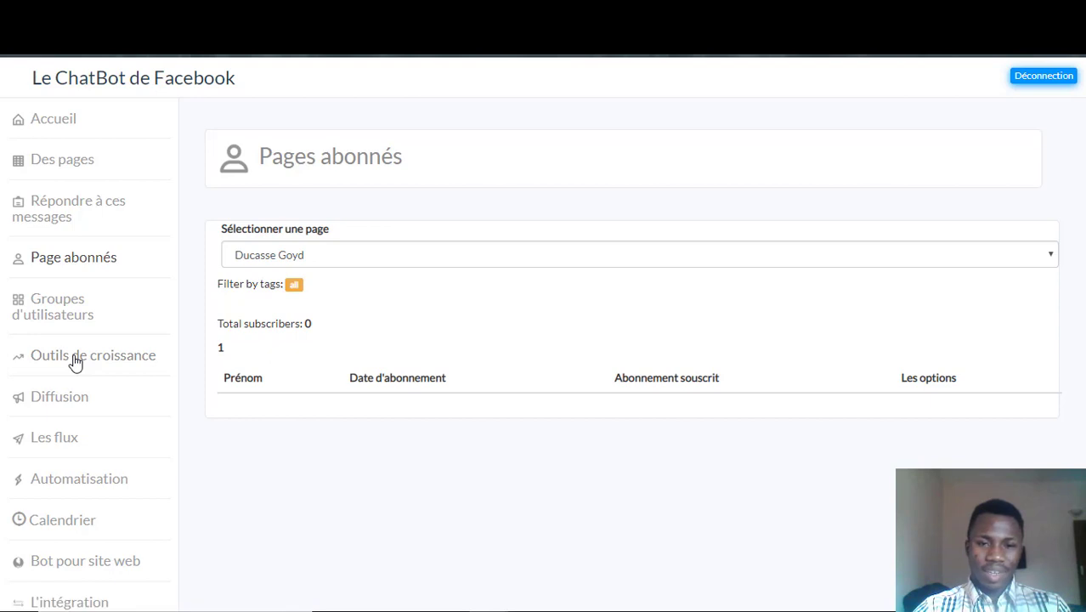
pyautogui.click(74, 359)
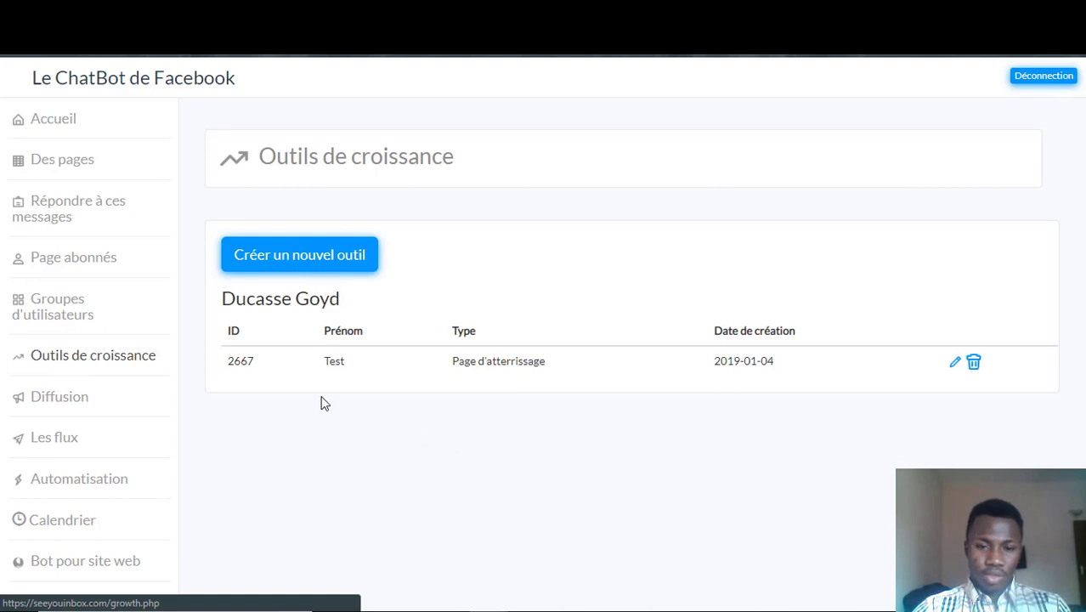
pyautogui.click(298, 262)
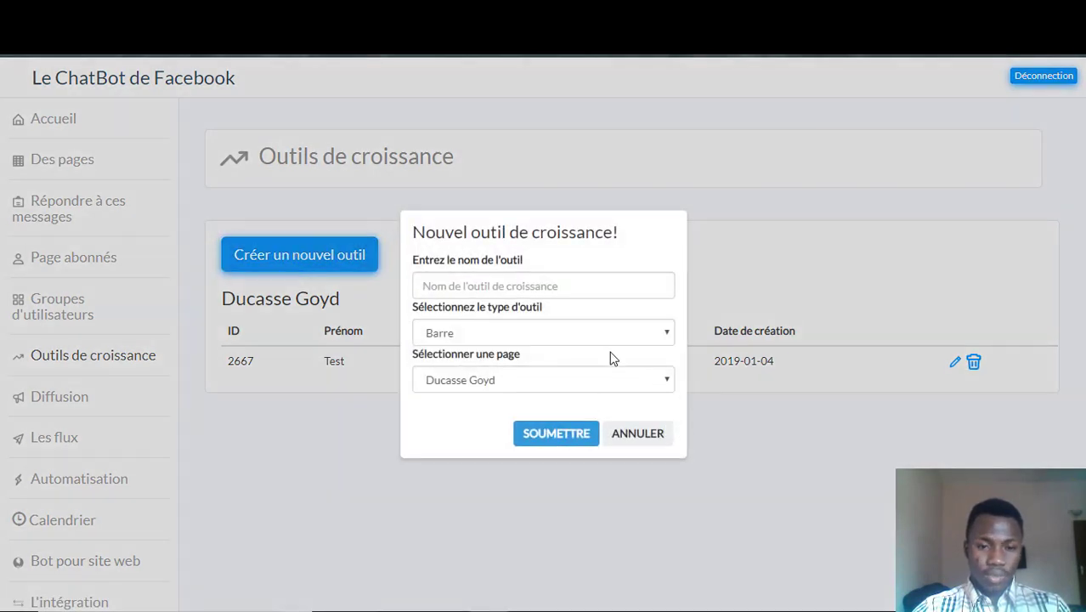
pyautogui.click(612, 333)
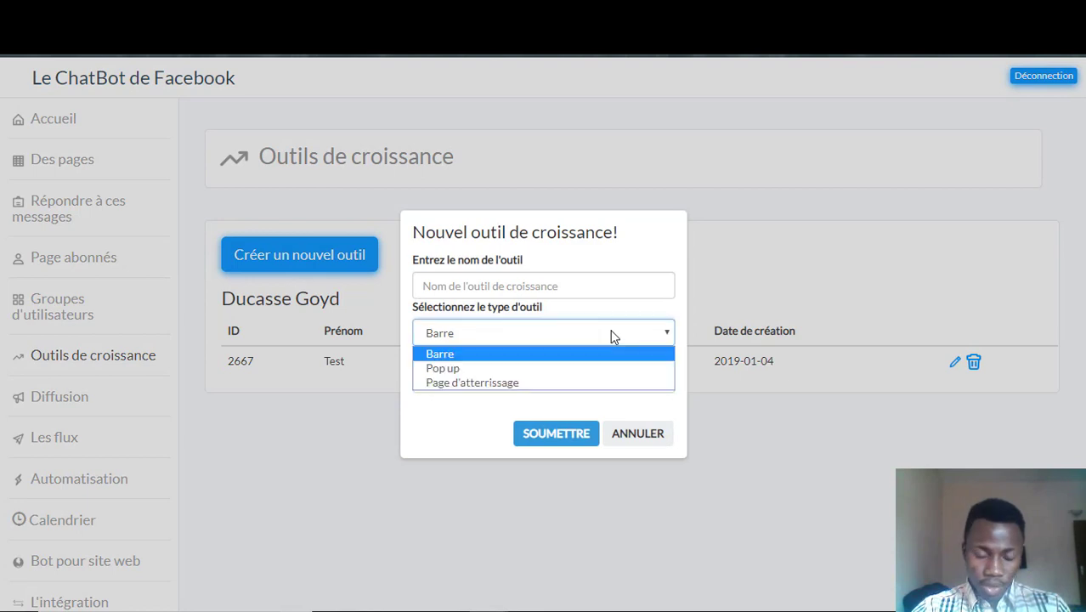
pyautogui.click(576, 371)
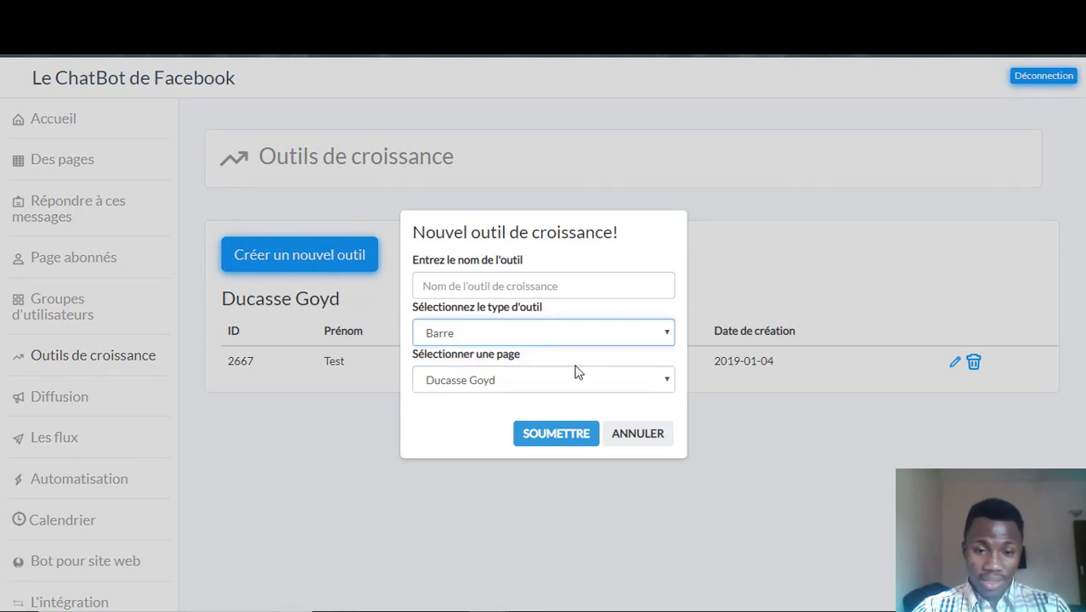
pyautogui.press('Down')
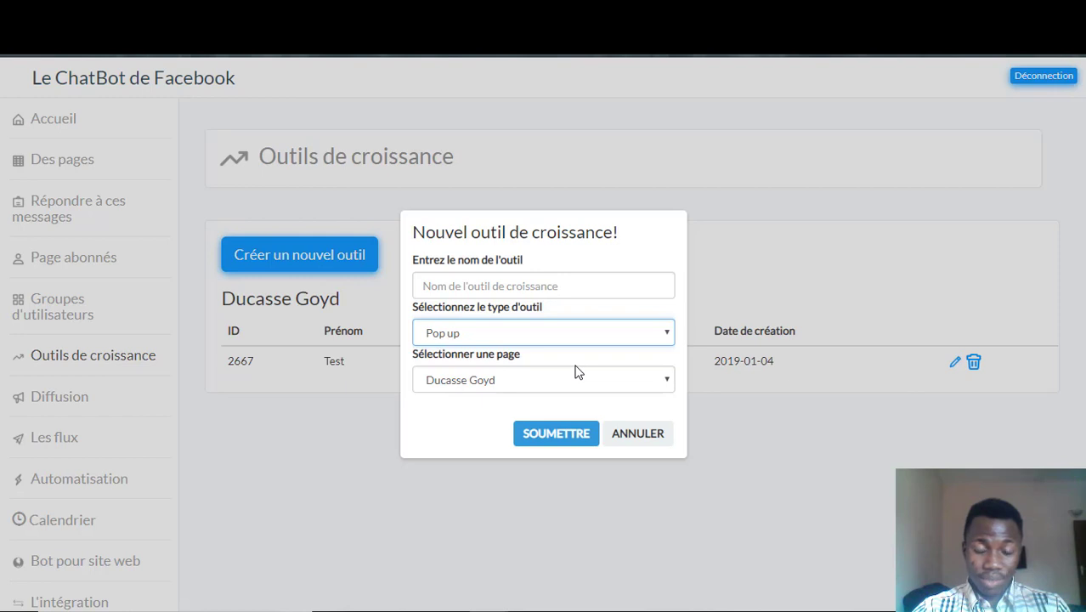
pyautogui.click(610, 332)
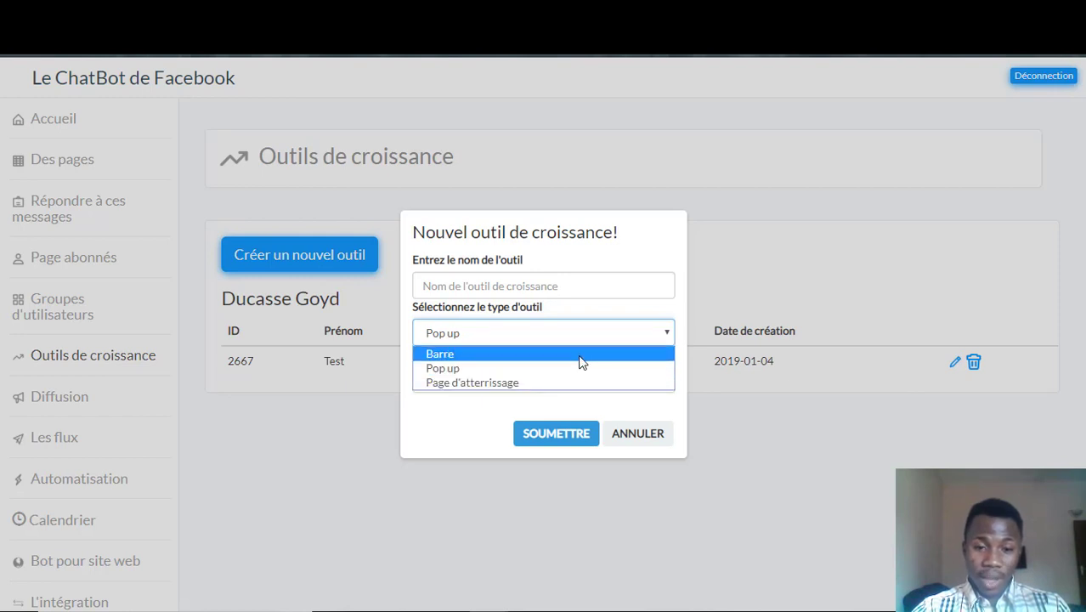
pyautogui.click(581, 353)
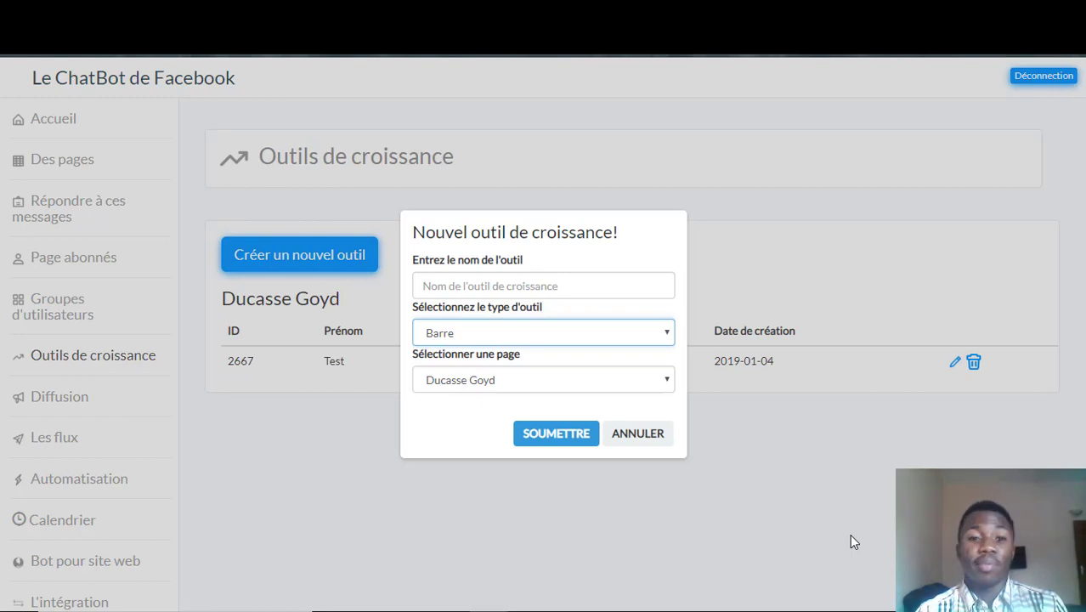
pyautogui.click(617, 334)
pyautogui.click(509, 369)
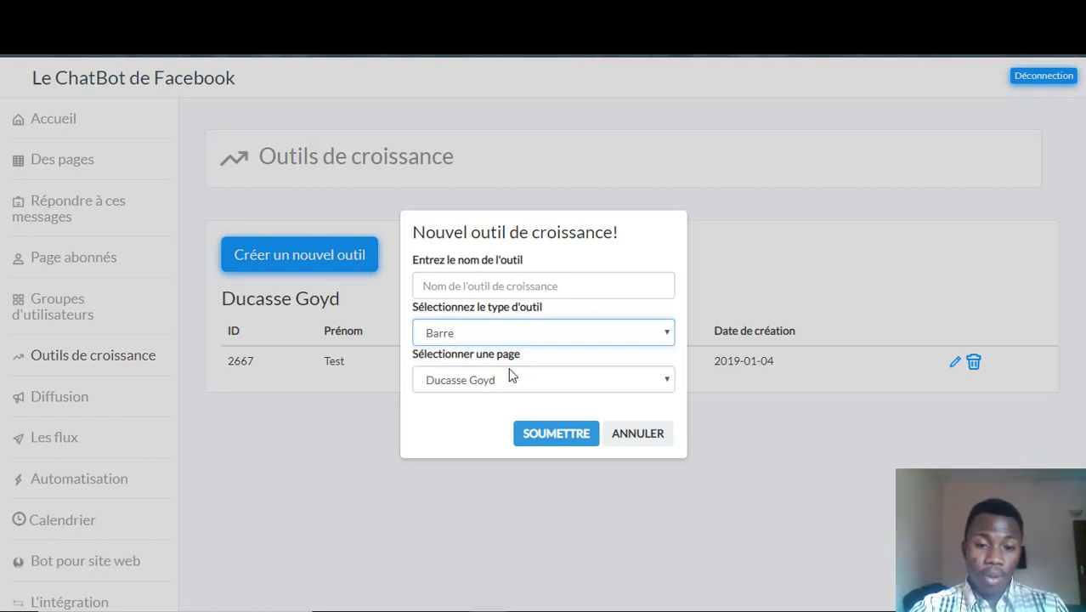
pyautogui.click(537, 338)
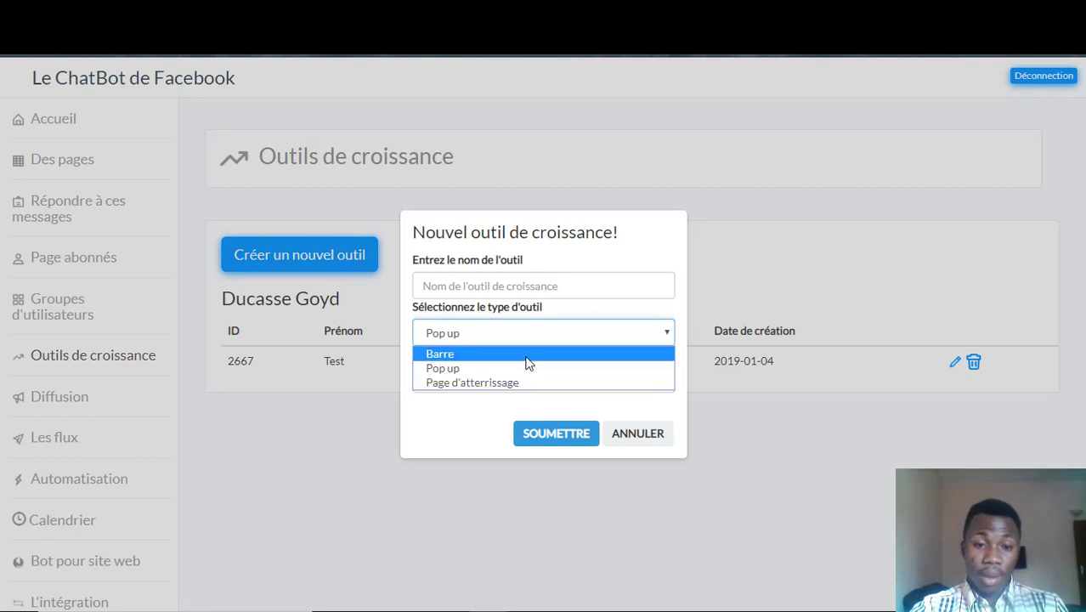
pyautogui.click(526, 357)
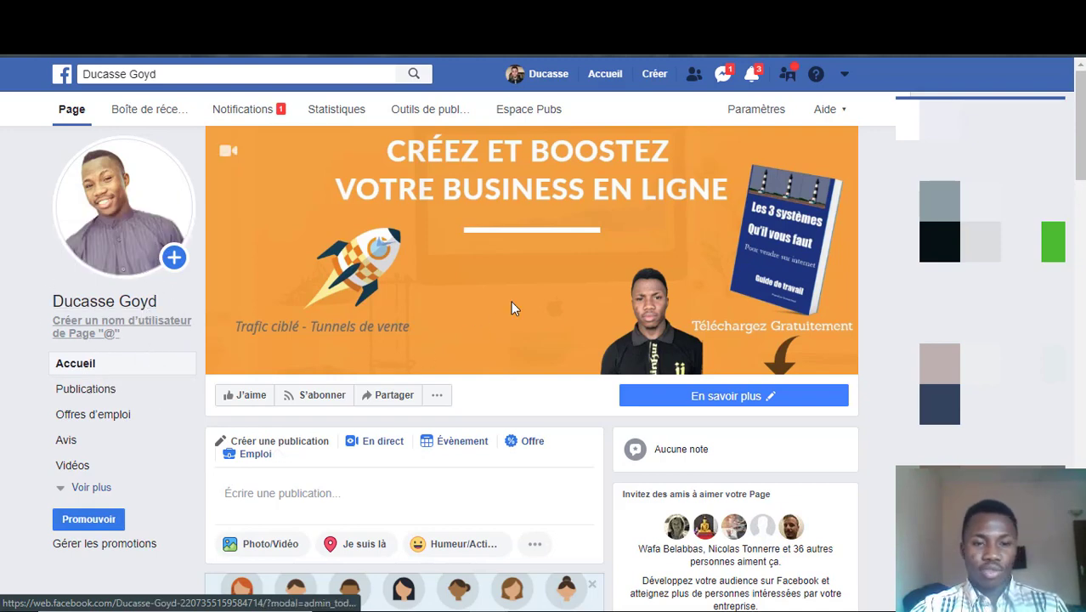
# Review the Facebook page from its cover and call-to-action button down to the publications and upcoming events
pyautogui.moveTo(451, 307)
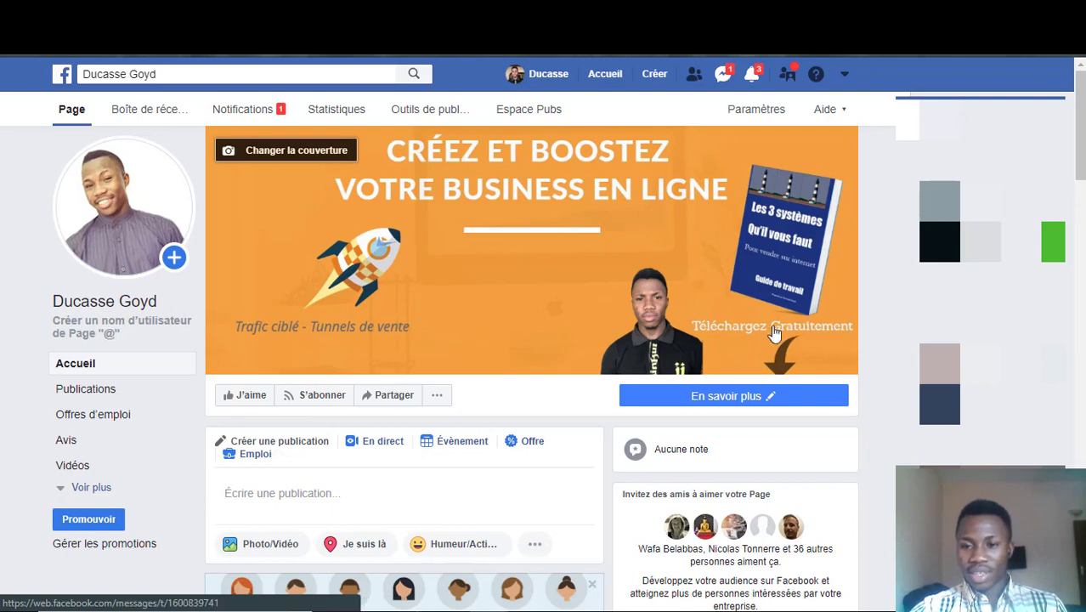
pyautogui.click(759, 400)
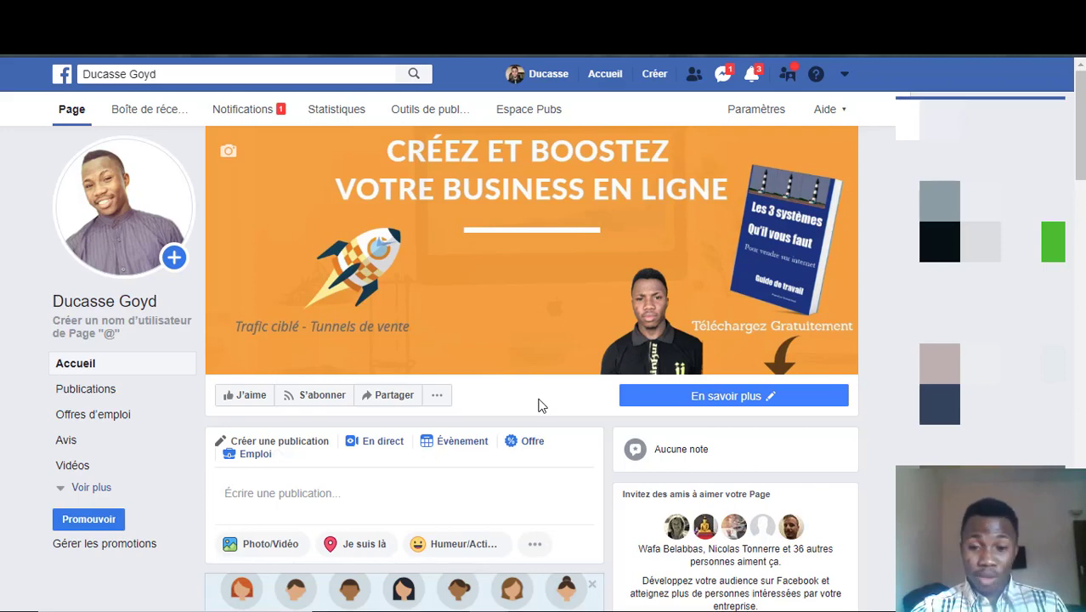
pyautogui.scroll(-3, 538, 406)
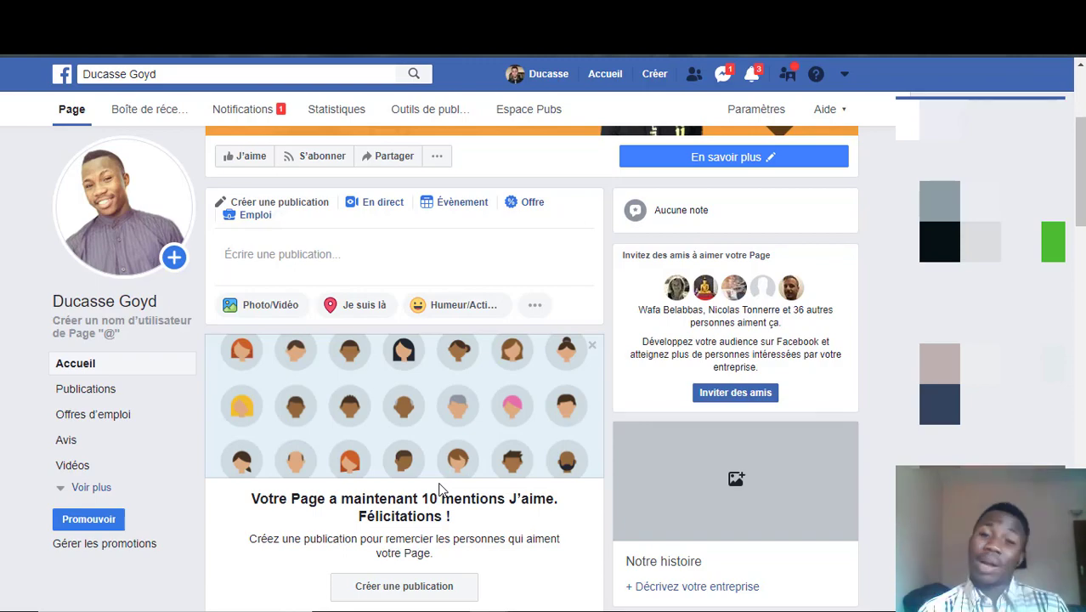
pyautogui.scroll(-2, 440, 490)
pyautogui.scroll(-10, 440, 490)
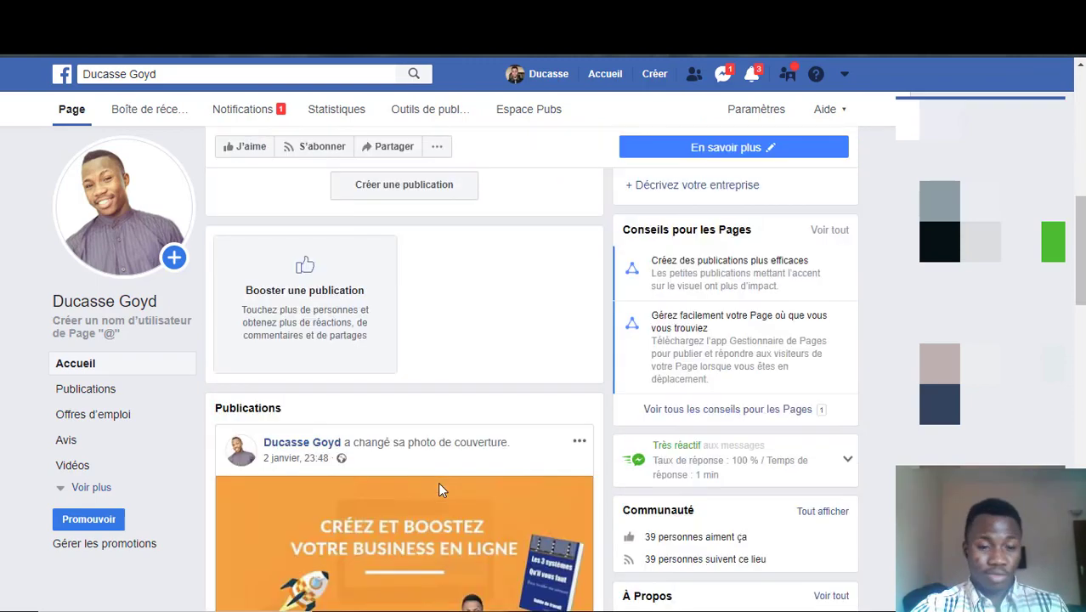
pyautogui.scroll(-7, 440, 487)
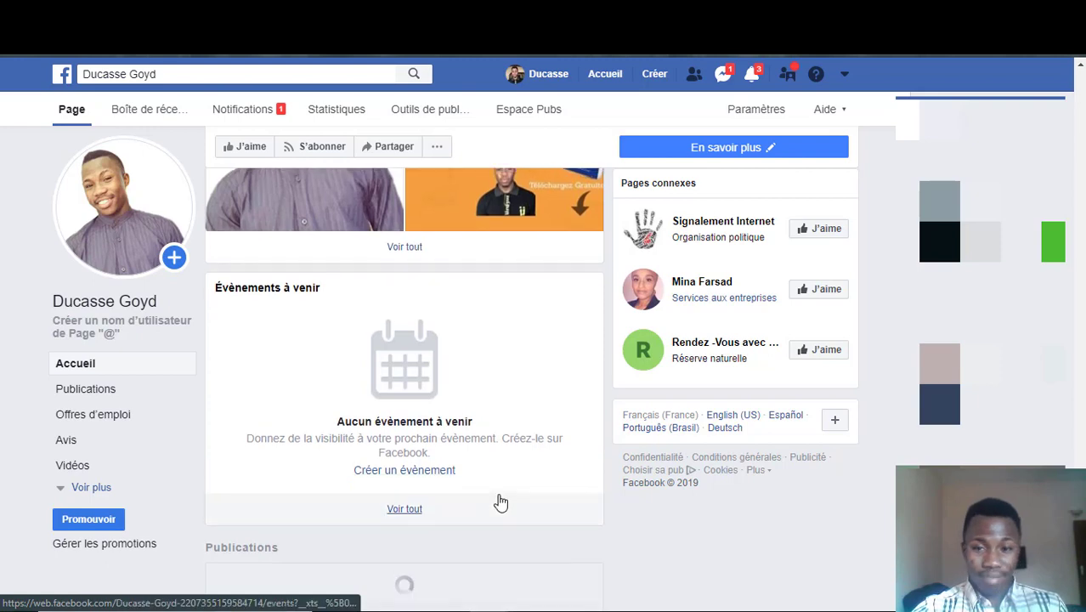
# Check the options of the En savoir plus button under the Facebook page's cover, then close them
pyautogui.scroll(15, 501, 503)
pyautogui.scroll(5, 501, 503)
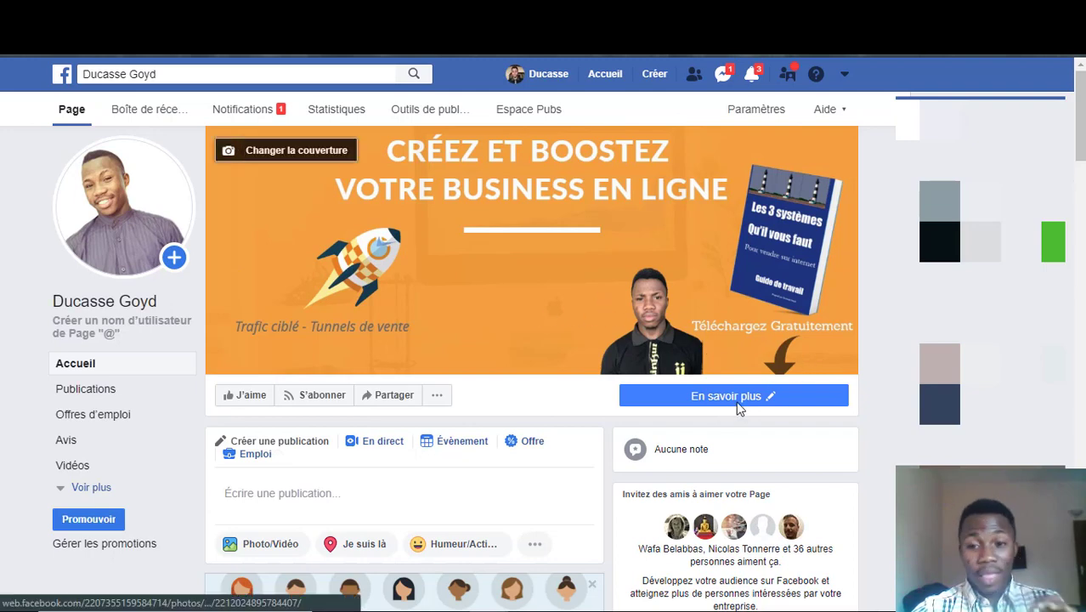
pyautogui.click(763, 397)
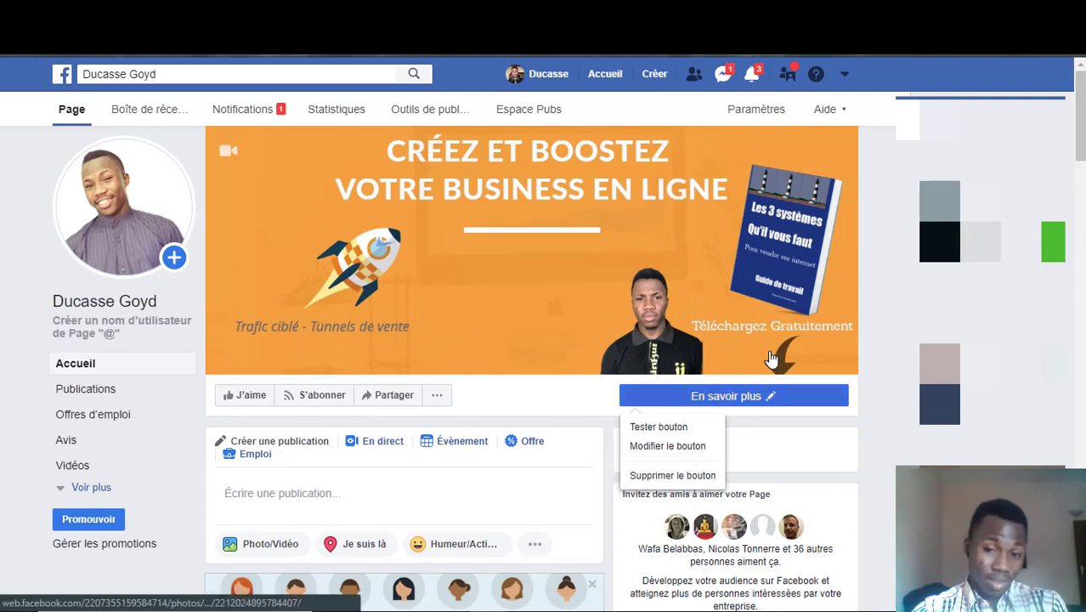
pyautogui.click(831, 376)
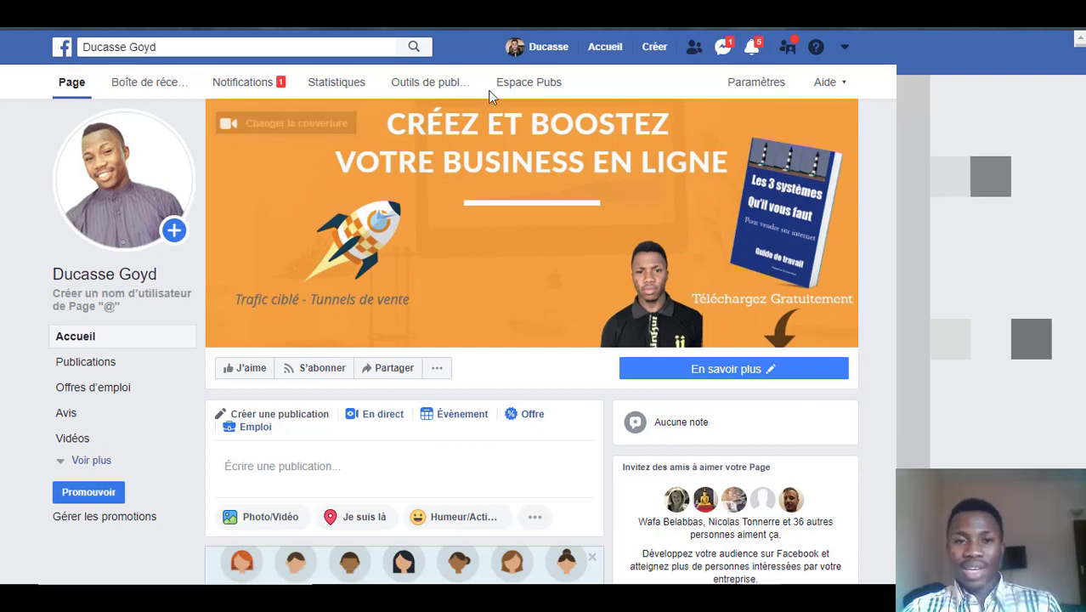
# Switch to the Builderall dashboard and open the Tableau de bord of the Micro-franchise section
pyautogui.click(364, 13)
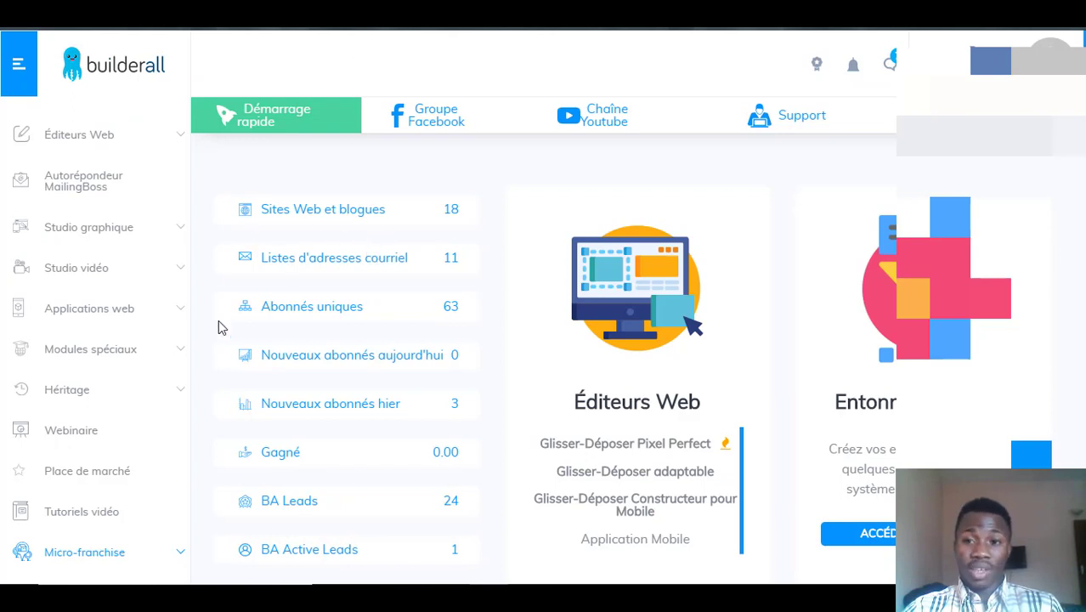
pyautogui.scroll(-3, 107, 353)
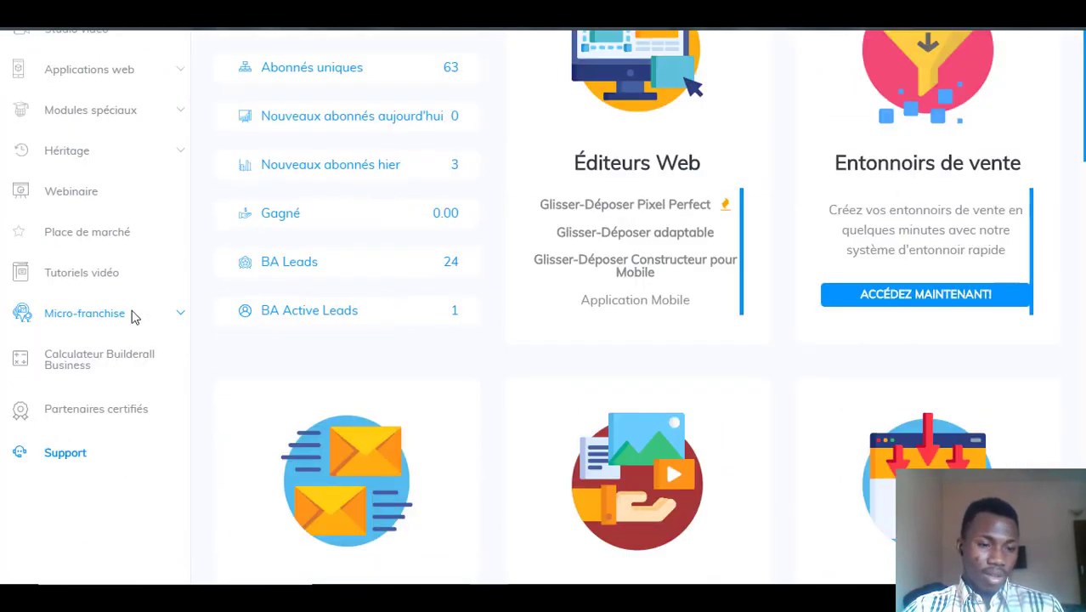
pyautogui.click(179, 316)
pyautogui.click(179, 316)
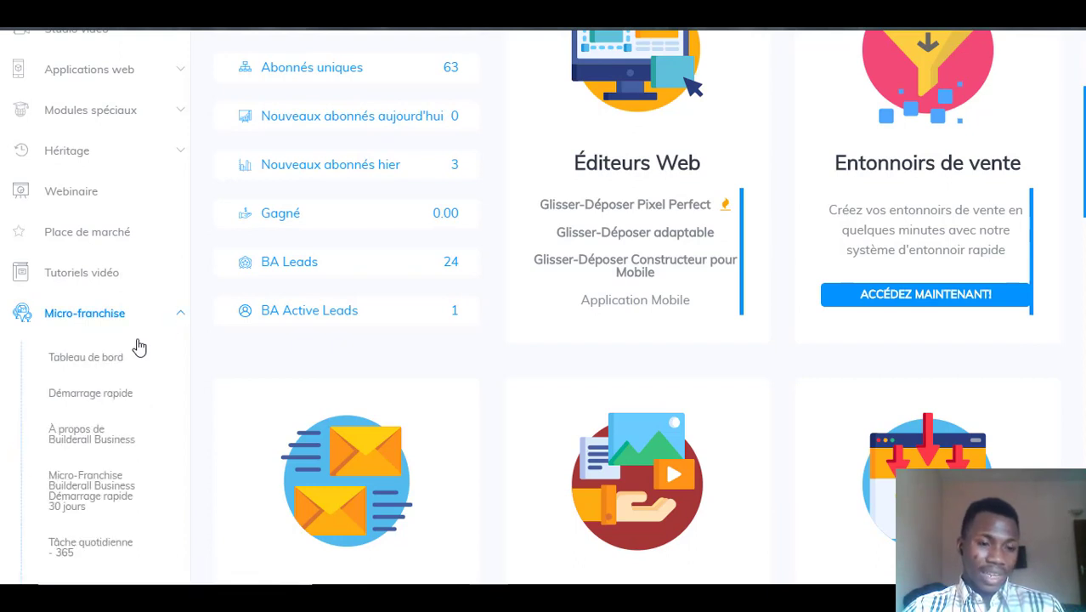
pyautogui.click(103, 365)
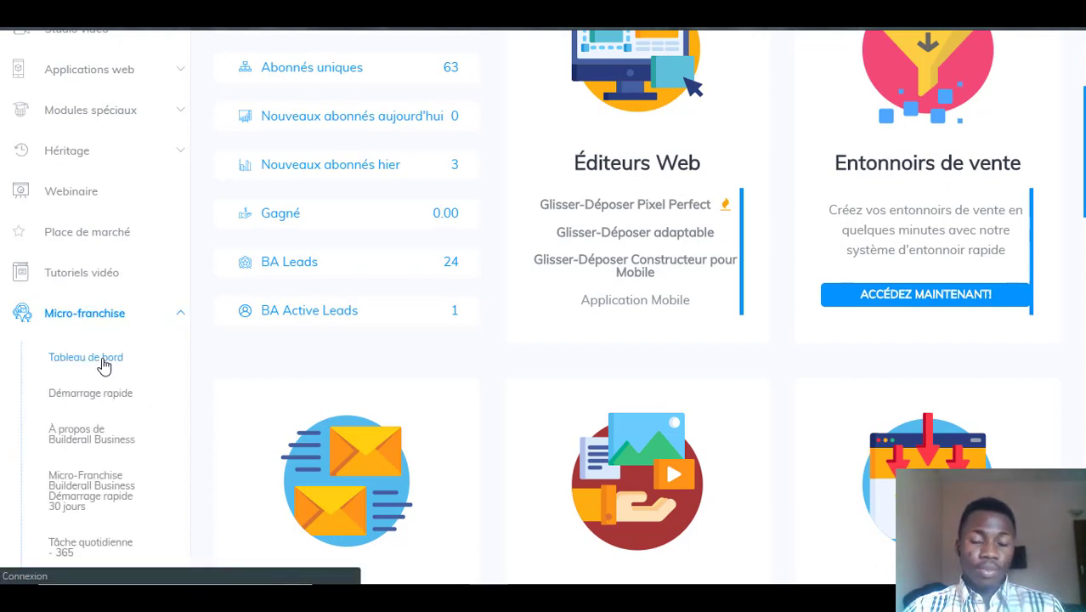